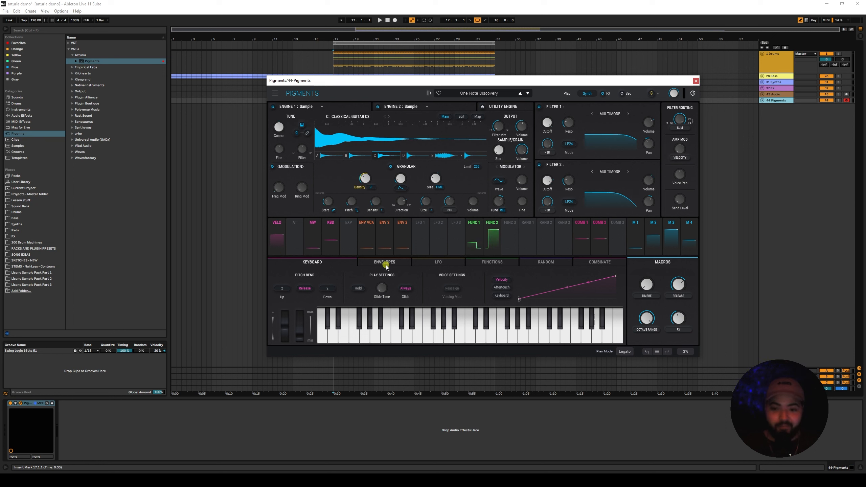
Look through the envelope, LFO and keyboard settings of the One Note Discovery patch.
{"action": "left_click", "coordinate": [362, 261]}
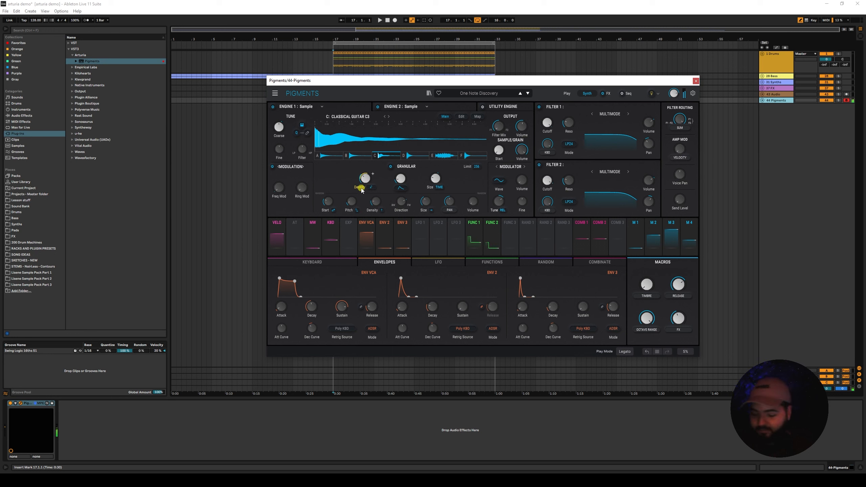
{"action": "mouse_move", "coordinate": [404, 185]}
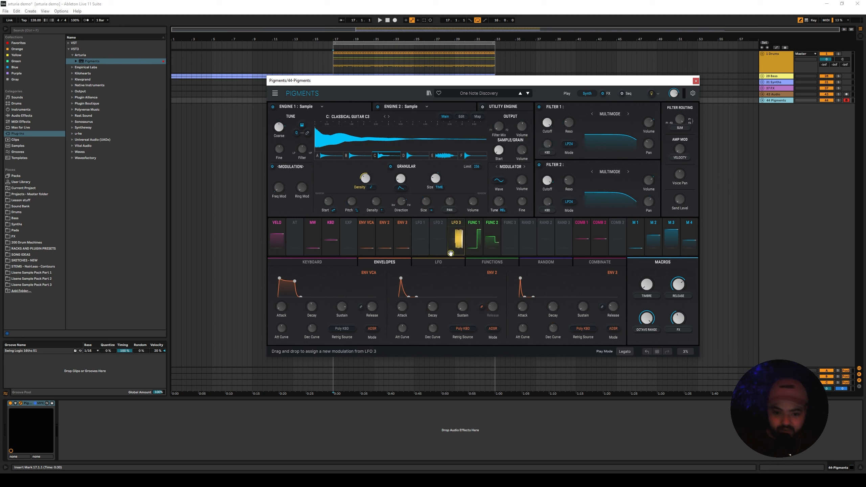
{"action": "left_click_drag", "start_coordinate": [450, 253], "coordinate": [616, 250]}
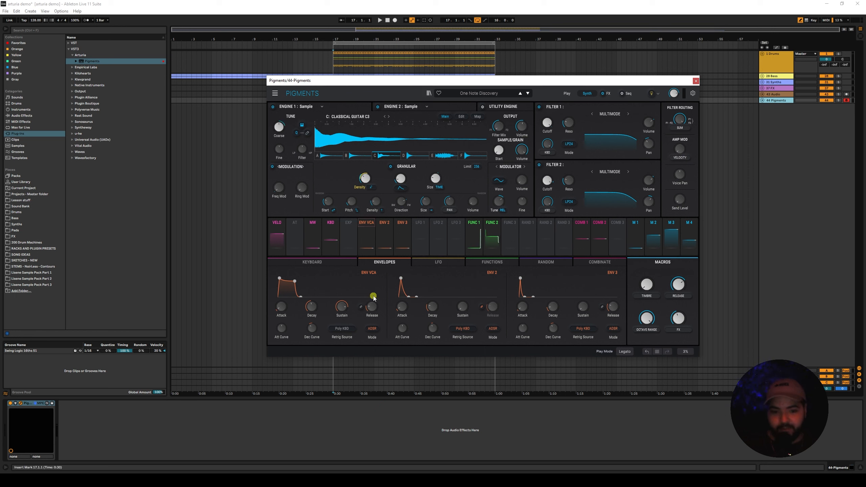
{"action": "left_click", "coordinate": [439, 262]}
{"action": "left_click", "coordinate": [340, 260]}
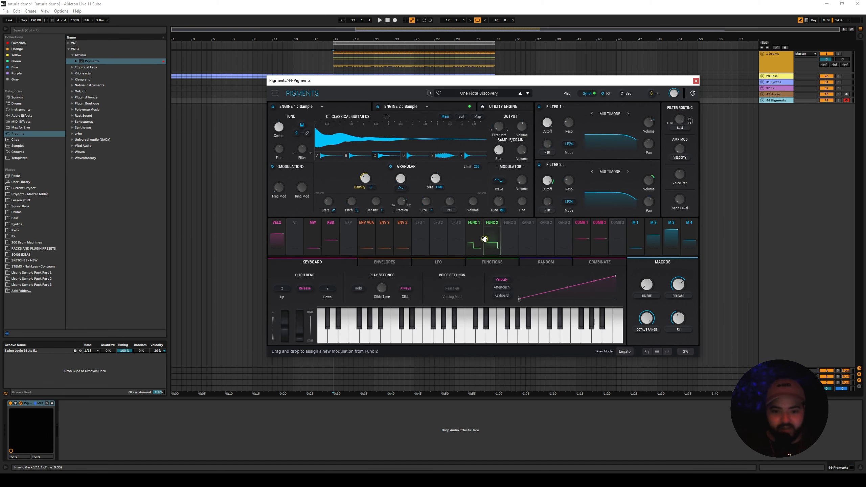
Examine Function 1's step curve, its modulation routings and its retrigger source options.
{"action": "left_click", "coordinate": [490, 239]}
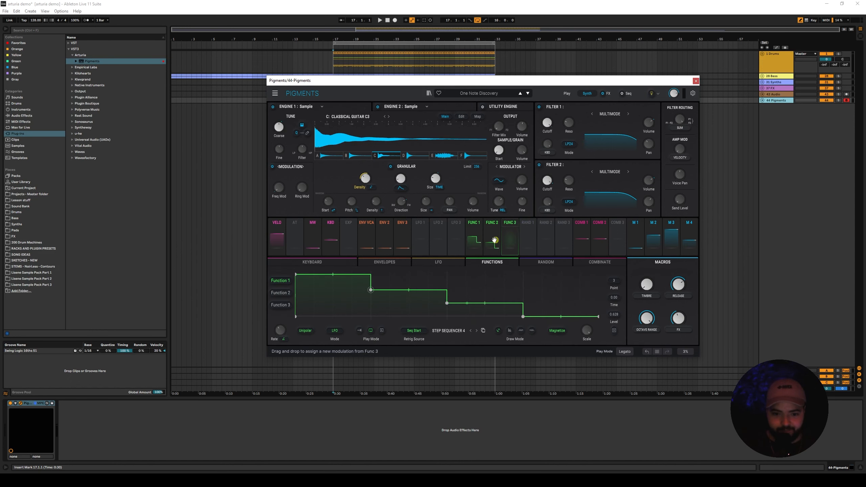
{"action": "left_click", "coordinate": [472, 231]}
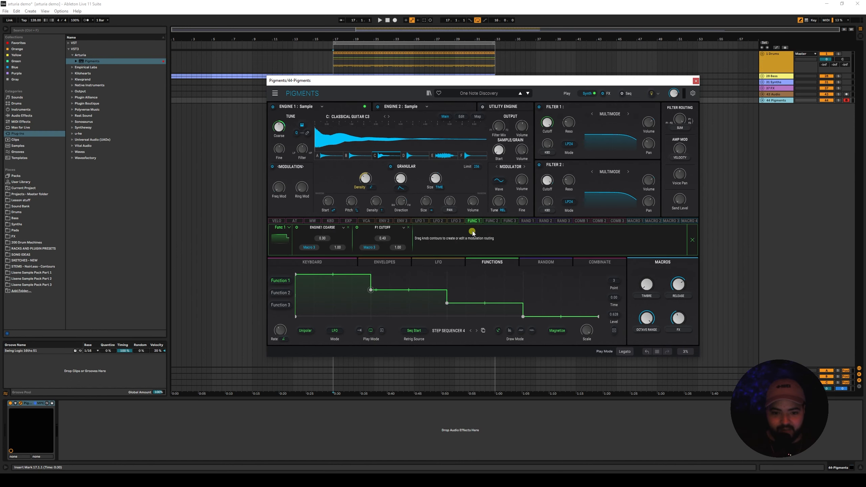
{"action": "left_click", "coordinate": [474, 224]}
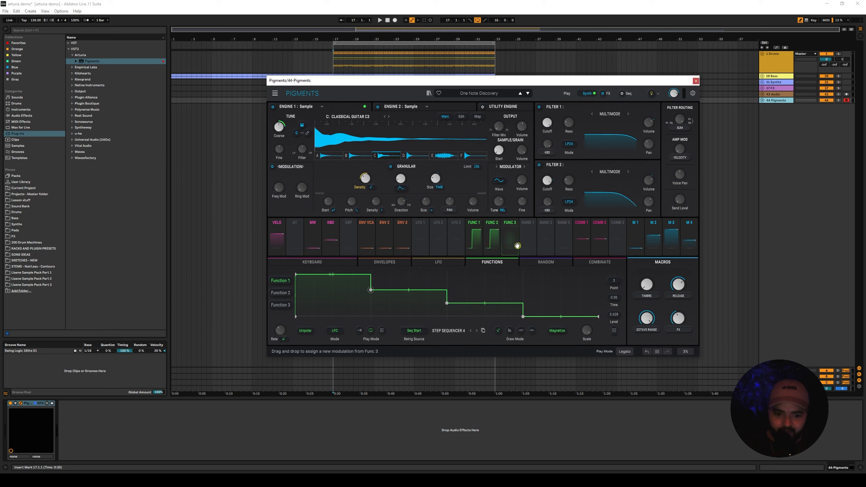
{"action": "left_click", "coordinate": [417, 328]}
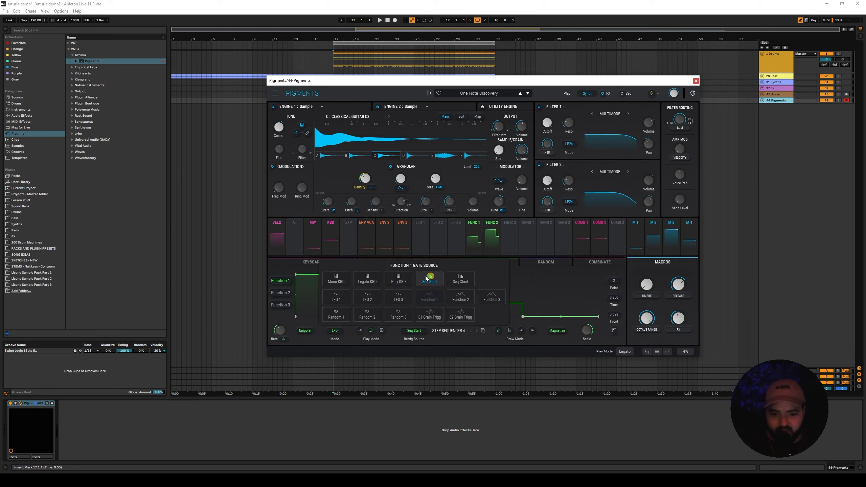
{"action": "left_click", "coordinate": [418, 330]}
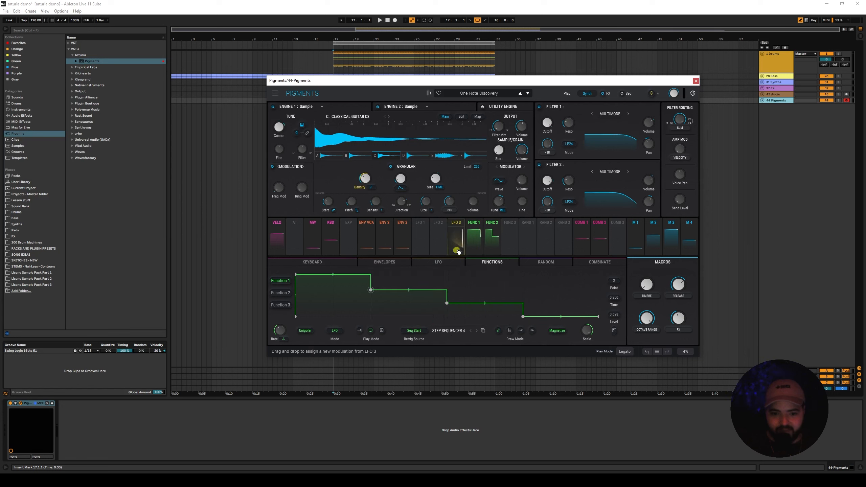
{"action": "left_click", "coordinate": [478, 225]}
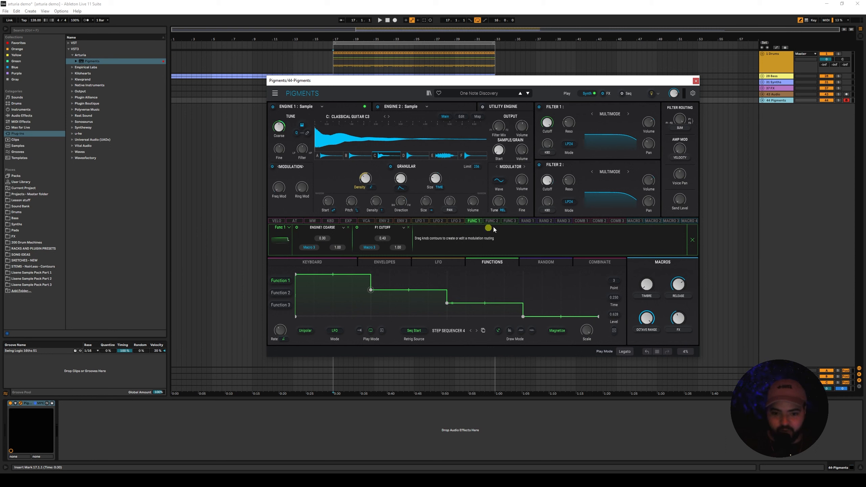
{"action": "left_click", "coordinate": [475, 225]}
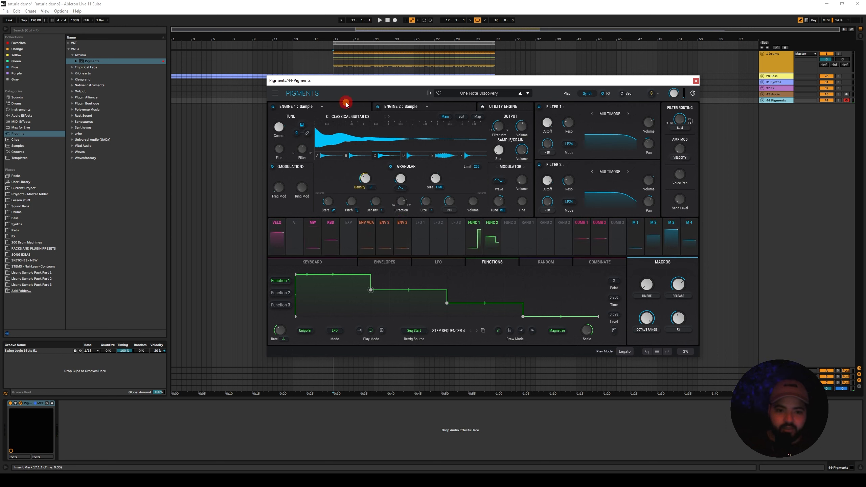
Browse the sample slots of Engine 1, ending on slot E.
{"action": "left_click", "coordinate": [331, 155]}
{"action": "left_click", "coordinate": [366, 155]}
{"action": "left_click", "coordinate": [389, 155]}
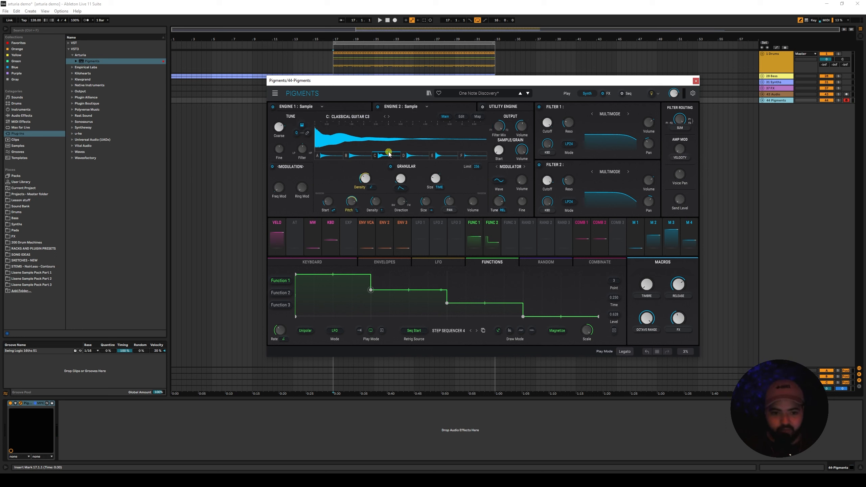
{"action": "left_click", "coordinate": [430, 155]}
{"action": "left_click", "coordinate": [342, 110]}
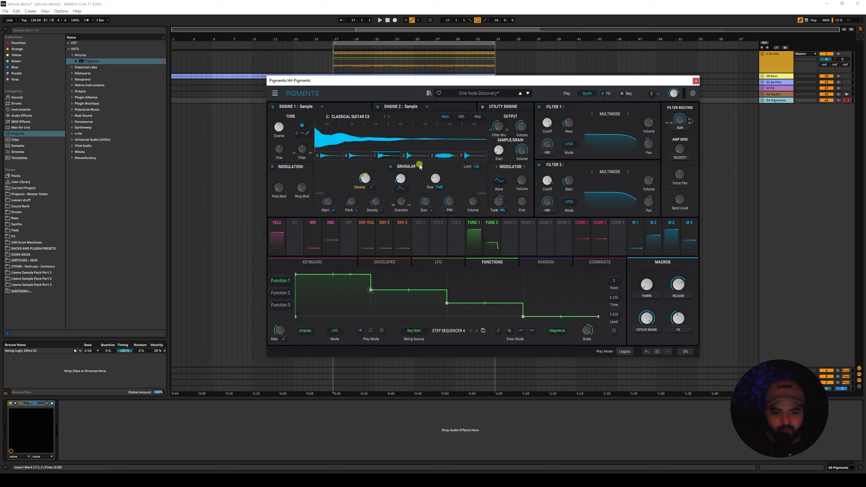
{"action": "left_click", "coordinate": [442, 159]}
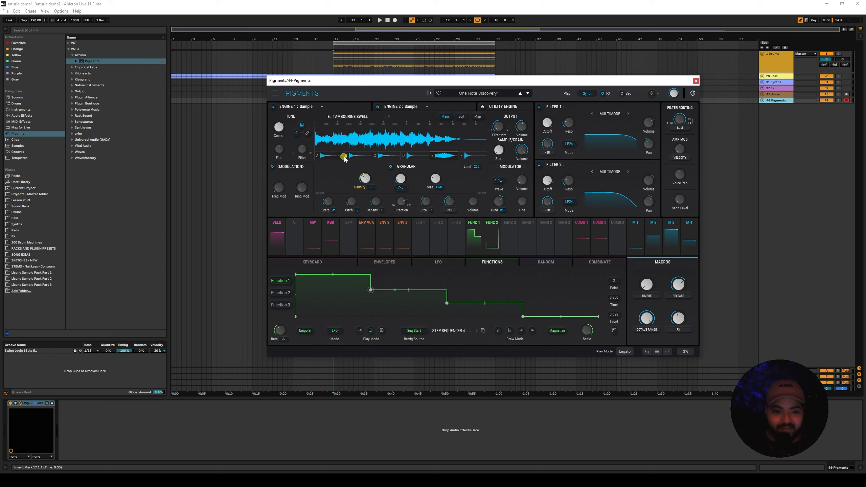
Check Function 2's curve and the modulation source assignments, and close the Pigments window.
{"action": "left_click", "coordinate": [490, 234]}
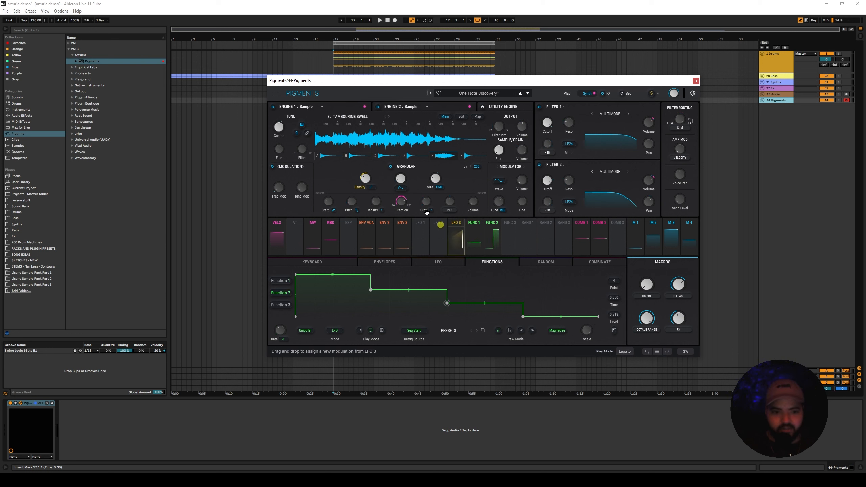
{"action": "left_click_drag", "start_coordinate": [474, 235], "coordinate": [279, 127]}
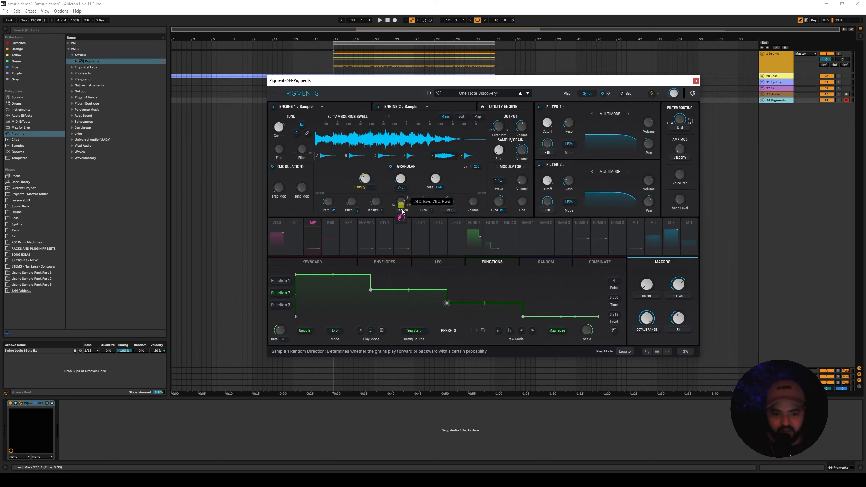
{"action": "mouse_move", "coordinate": [401, 218]}
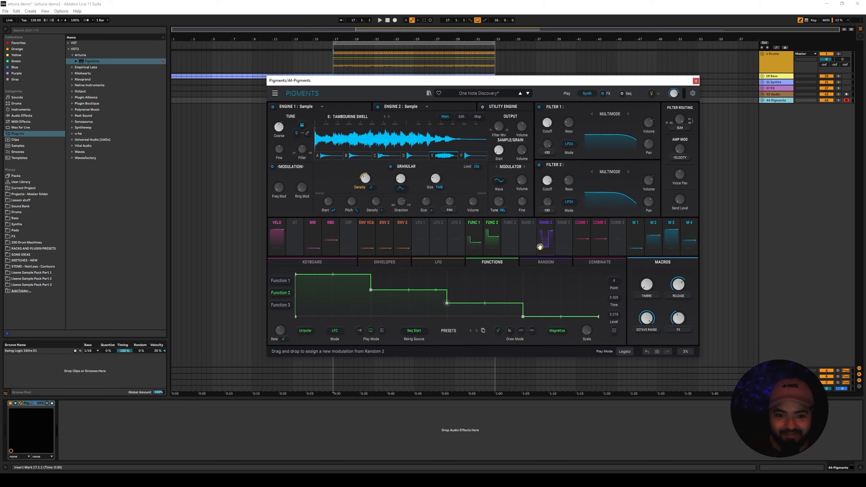
{"action": "left_click_drag", "start_coordinate": [540, 247], "coordinate": [647, 181]}
{"action": "left_click", "coordinate": [695, 80]}
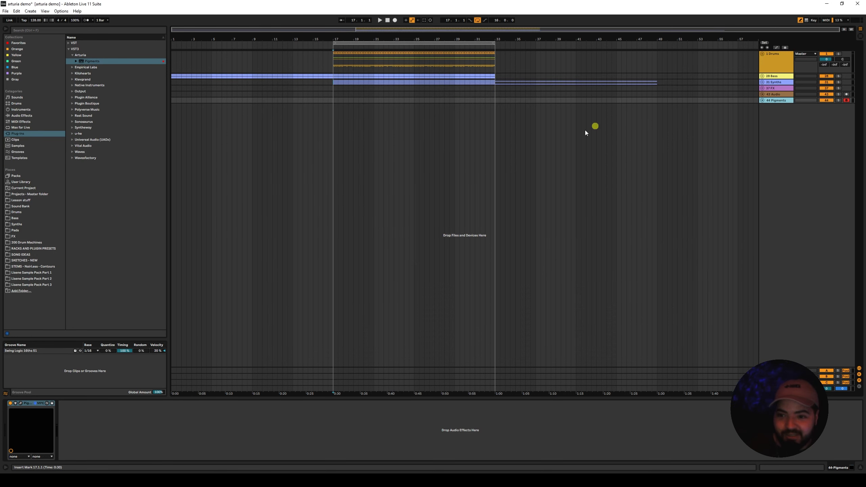
Expand the 31 Synths group, solo the 32 Instrument track and play it from bar 17.
{"action": "left_click", "coordinate": [762, 83]}
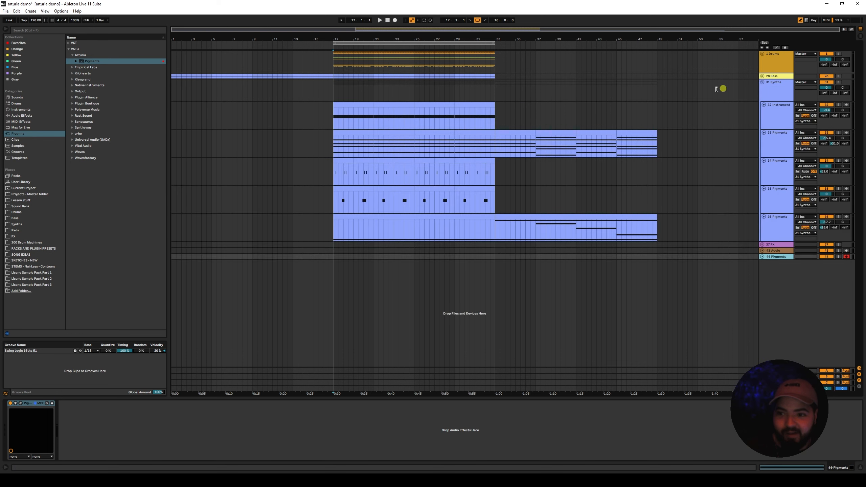
{"action": "left_click", "coordinate": [782, 113]}
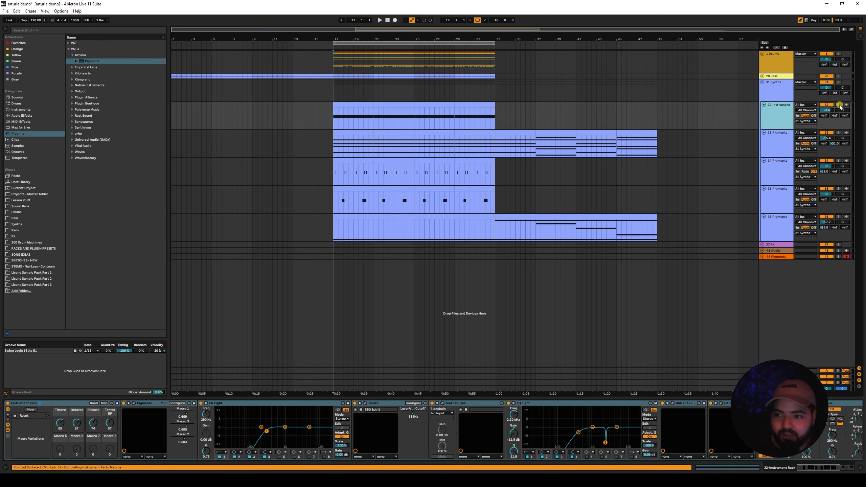
{"action": "left_click", "coordinate": [839, 104]}
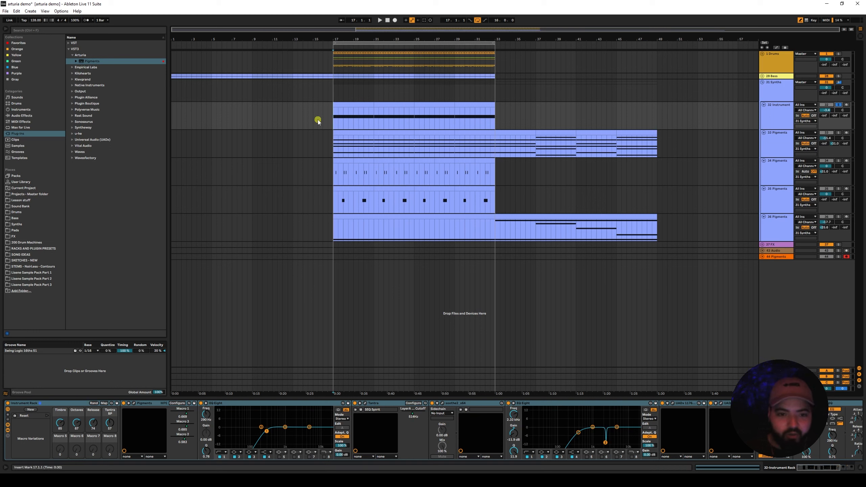
{"action": "key", "text": "space"}
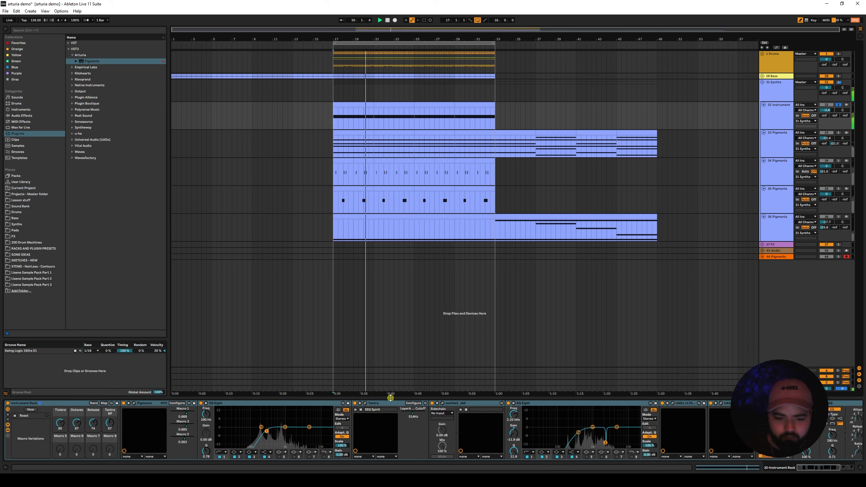
{"action": "left_click", "coordinate": [821, 468]}
{"action": "left_click_drag", "start_coordinate": [821, 469], "coordinate": [802, 468]}
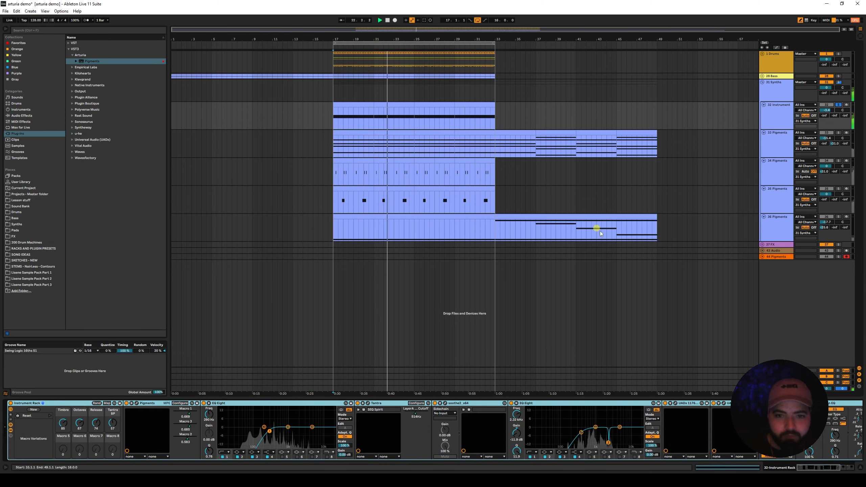
{"action": "left_click", "coordinate": [615, 218]}
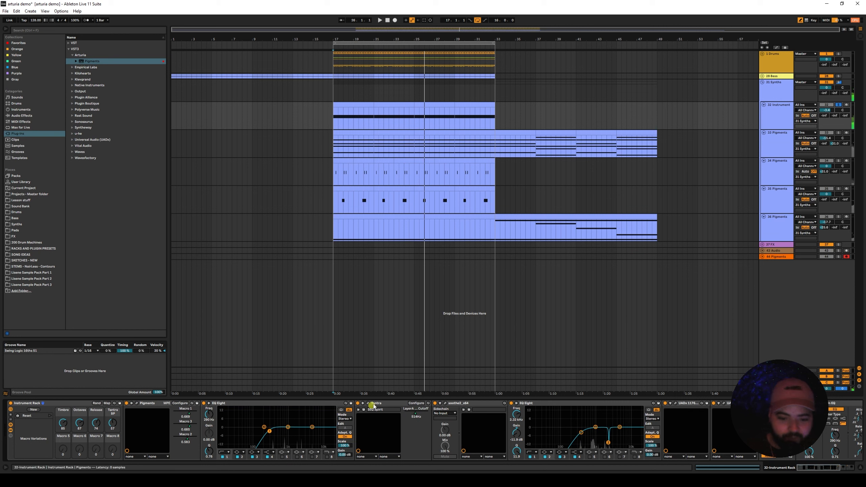
Inspect the Tantra effect on the instrument rack, including its modulation matrix, and close its window.
{"action": "left_click", "coordinate": [410, 432]}
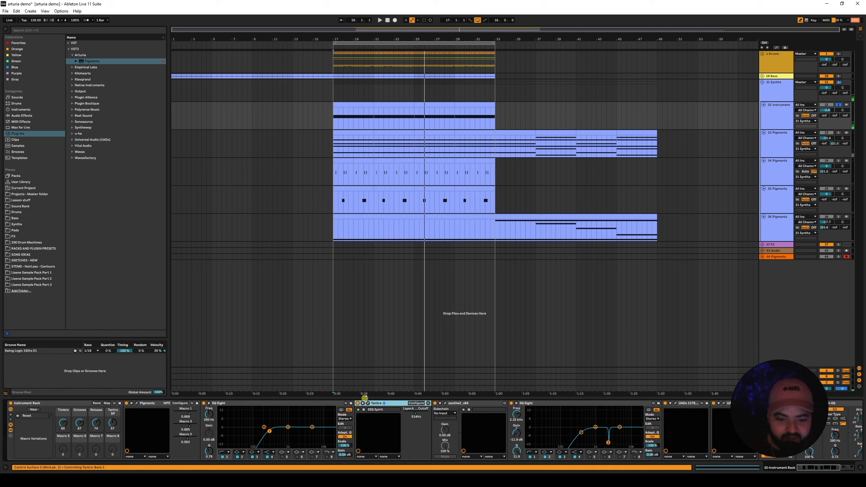
{"action": "left_click", "coordinate": [829, 468]}
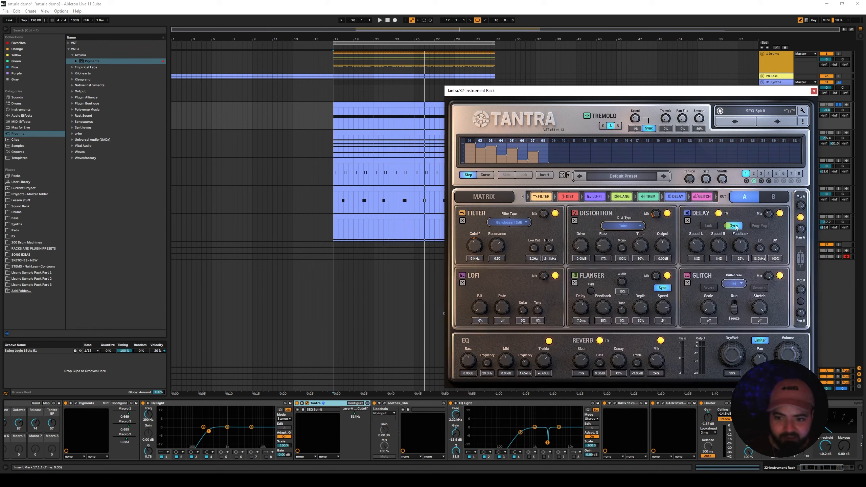
{"action": "left_click", "coordinate": [495, 203]}
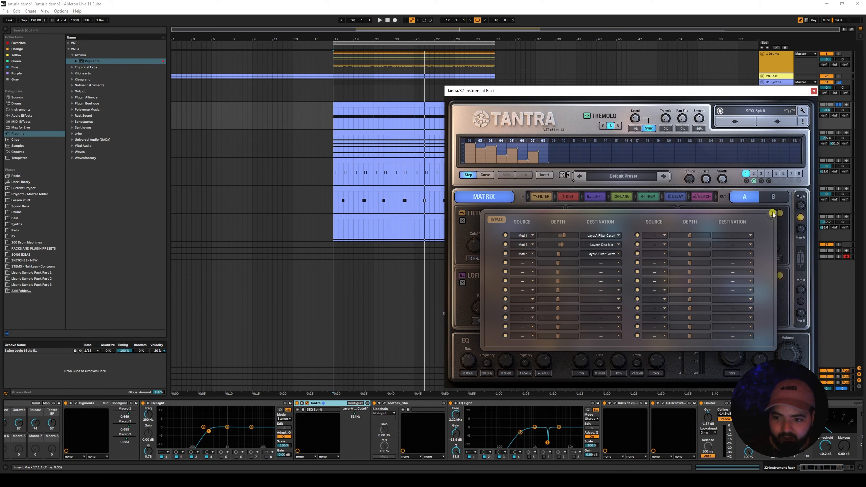
{"action": "left_click", "coordinate": [772, 214]}
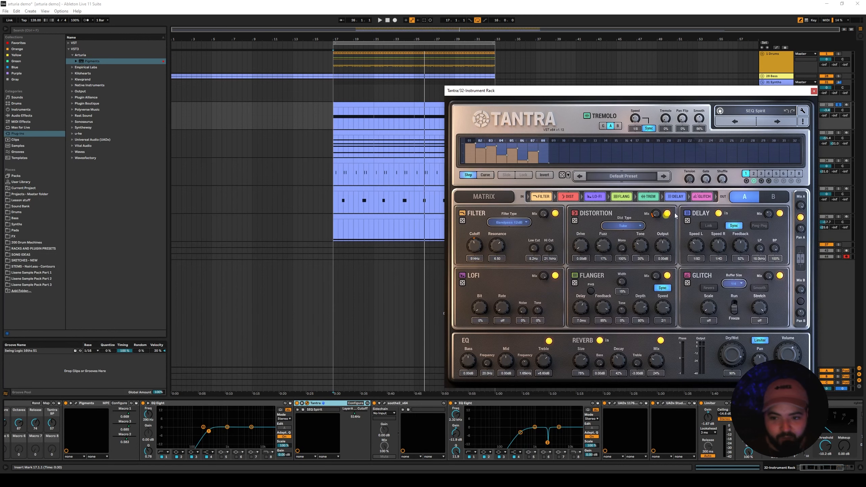
{"action": "left_click", "coordinate": [814, 91]}
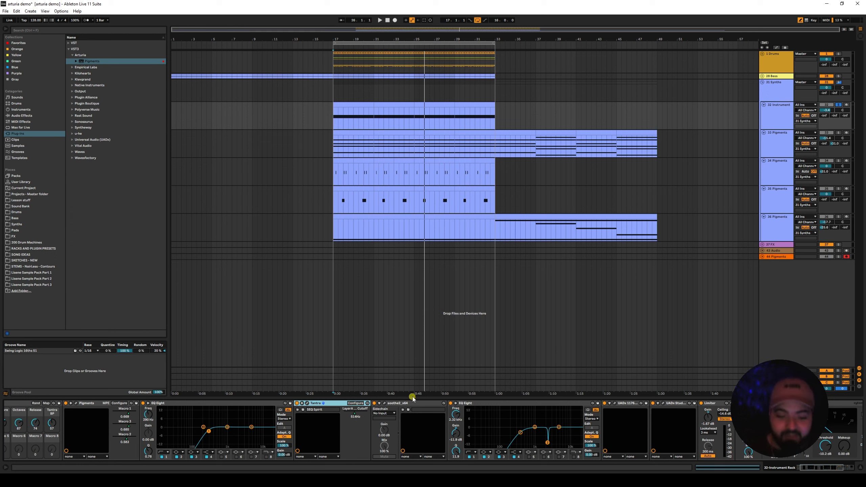
Open soothe2, compare the track with the effect off and on during playback, and set its depth to 10.2.
{"action": "left_click", "coordinate": [404, 407]}
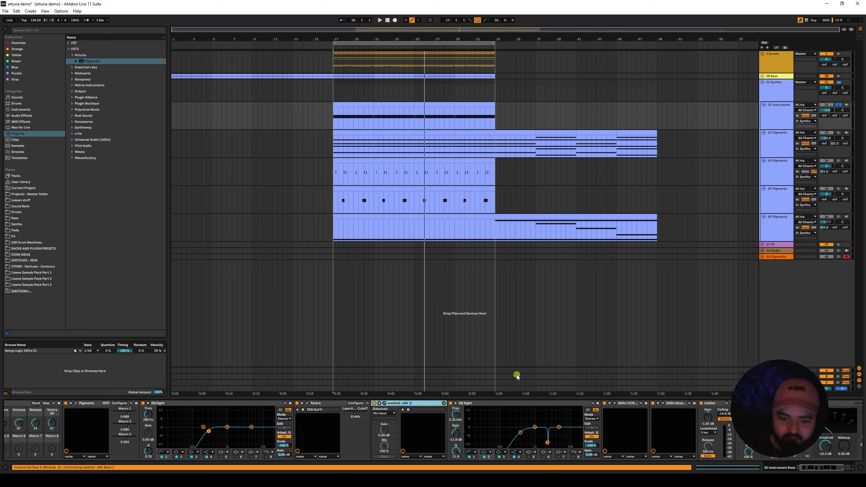
{"action": "left_click", "coordinate": [384, 403]}
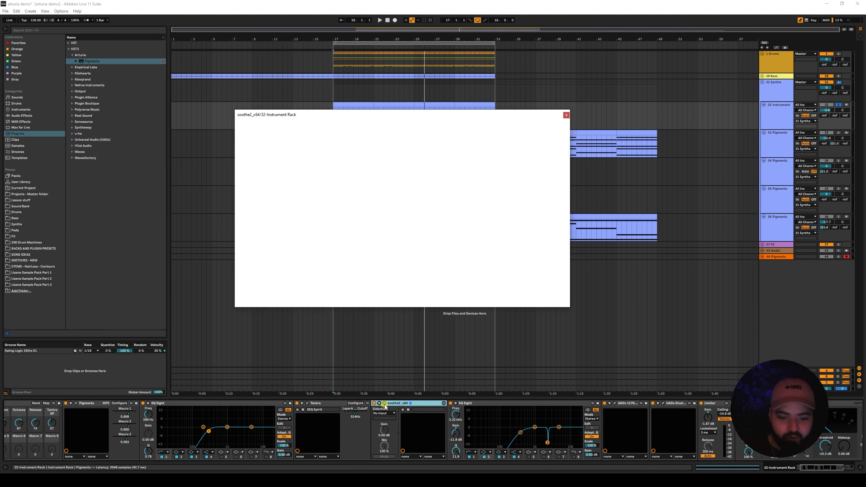
{"action": "key", "text": "space"}
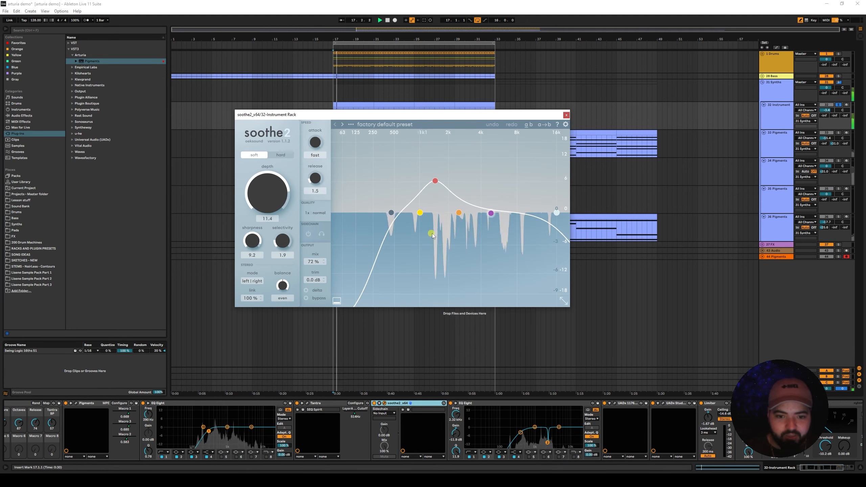
{"action": "left_click", "coordinate": [375, 403]}
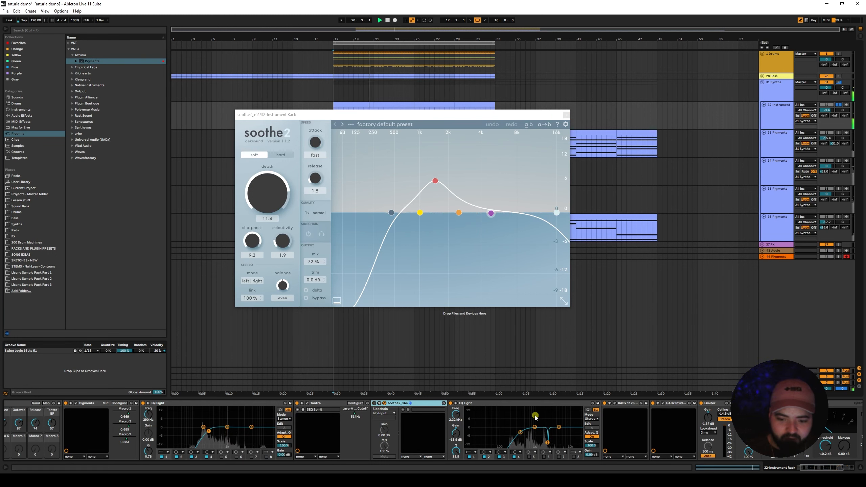
{"action": "left_click", "coordinate": [375, 403]}
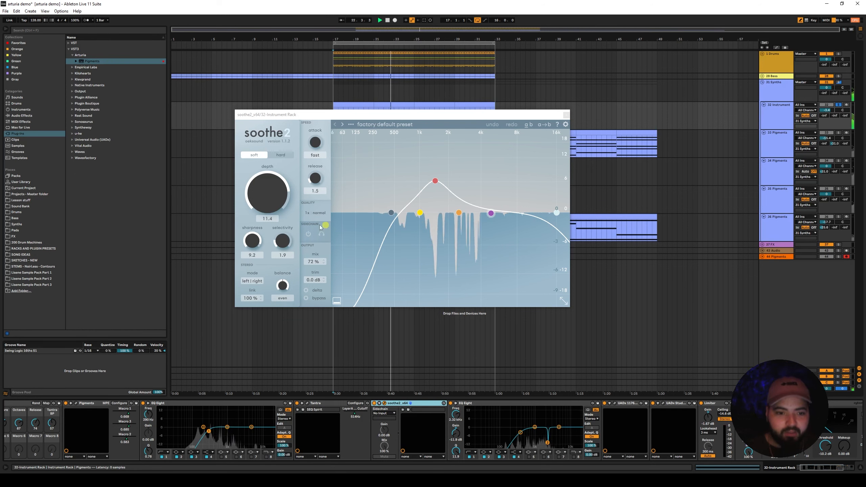
{"action": "left_click_drag", "start_coordinate": [292, 220], "coordinate": [278, 204]}
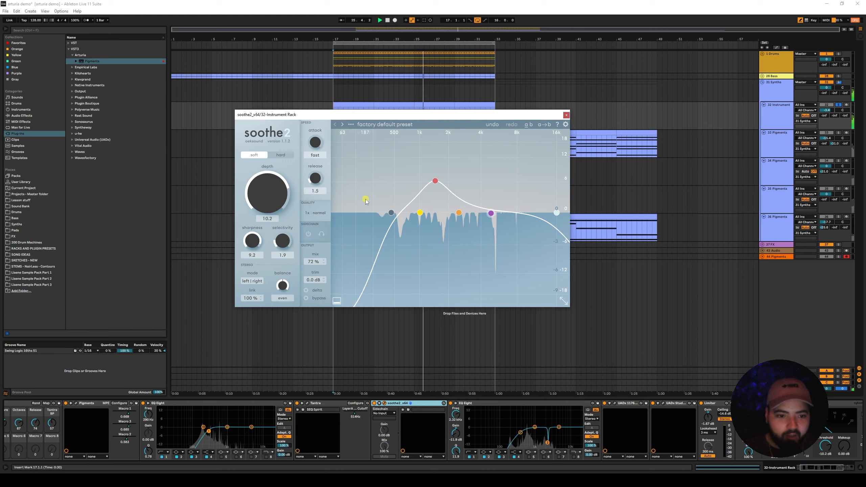
Open the UADx 1176 compressor and Studio D Chorus, inspect them during playback, and close both plugin windows.
{"action": "left_click", "coordinate": [615, 403]}
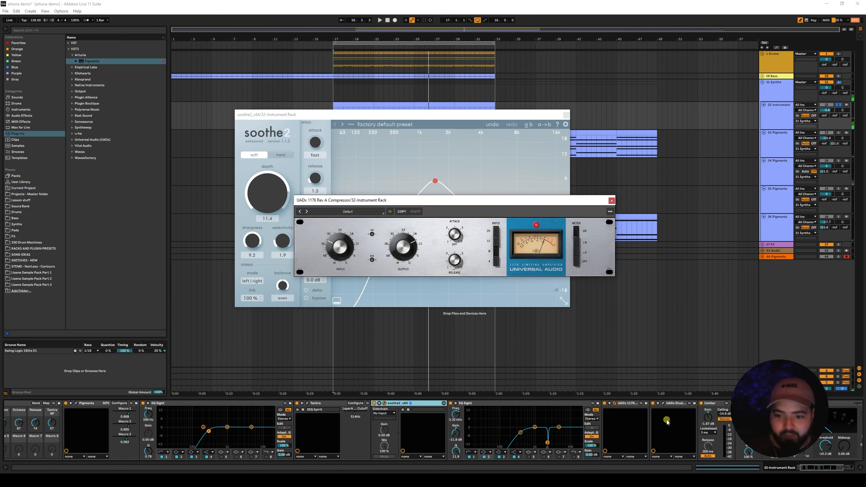
{"action": "left_click", "coordinate": [663, 403]}
{"action": "key", "text": "space"}
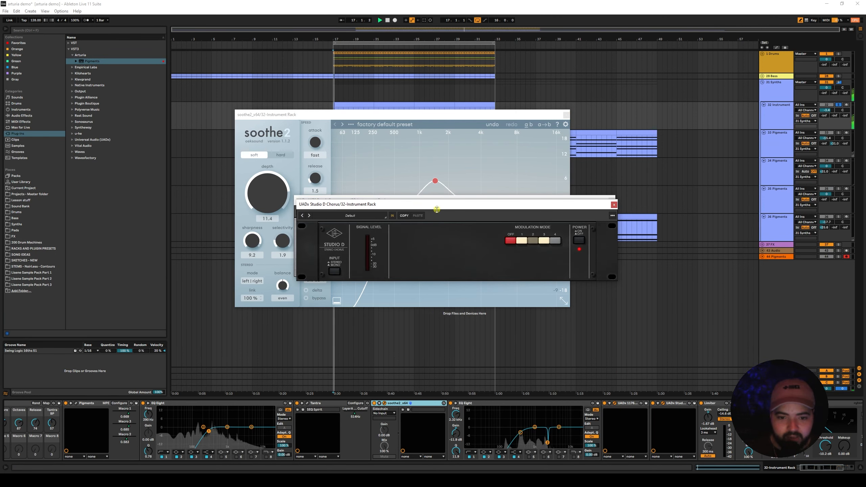
{"action": "left_click_drag", "start_coordinate": [438, 205], "coordinate": [459, 253]}
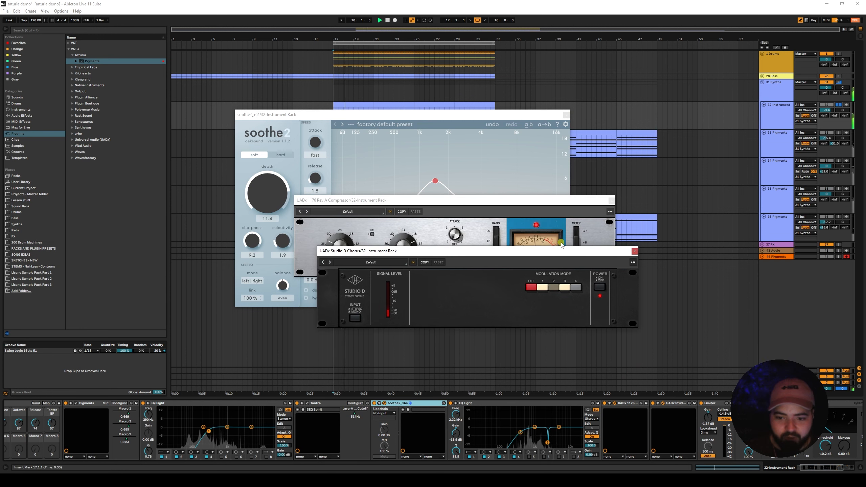
{"action": "left_click_drag", "start_coordinate": [560, 249], "coordinate": [562, 252]}
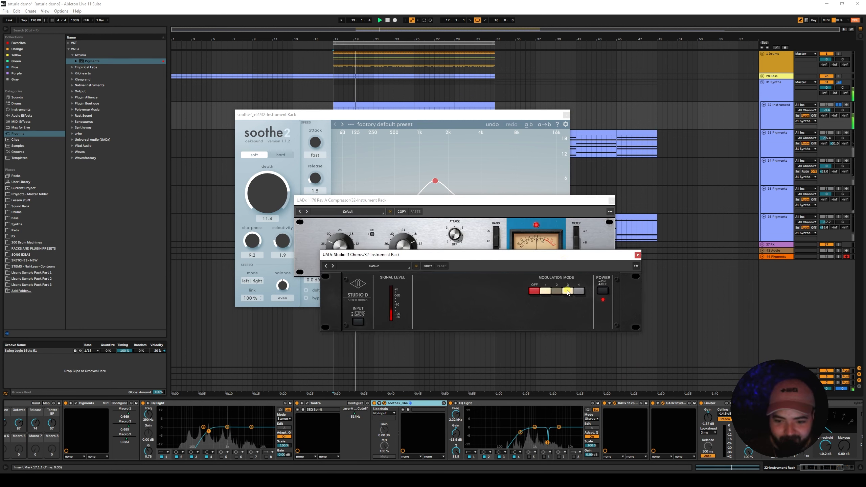
{"action": "left_click", "coordinate": [637, 255]}
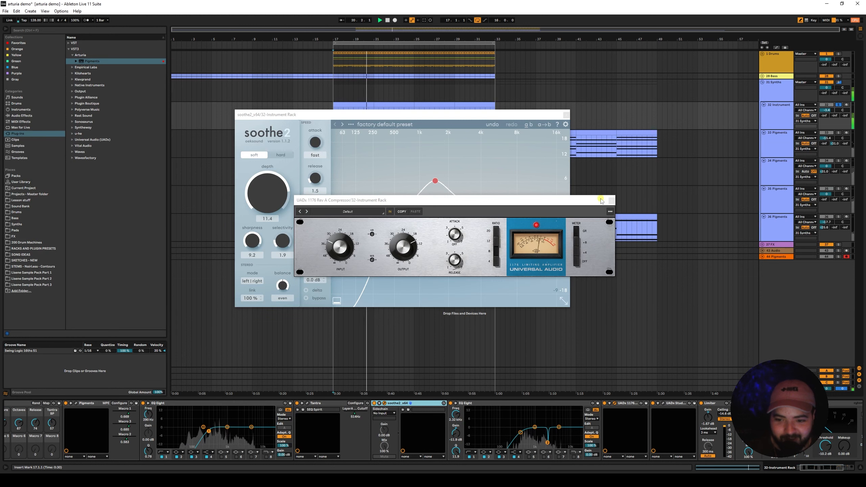
{"action": "left_click", "coordinate": [611, 200]}
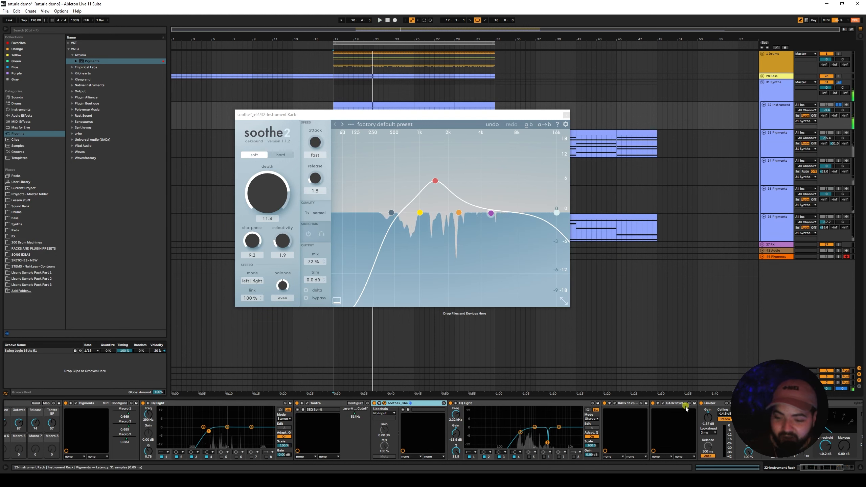
Close the soothe2 window, open the rack's Pigments instrument, and delete the Glue Sidechain EQ compressor after the Limiter.
{"action": "left_click", "coordinate": [718, 411]}
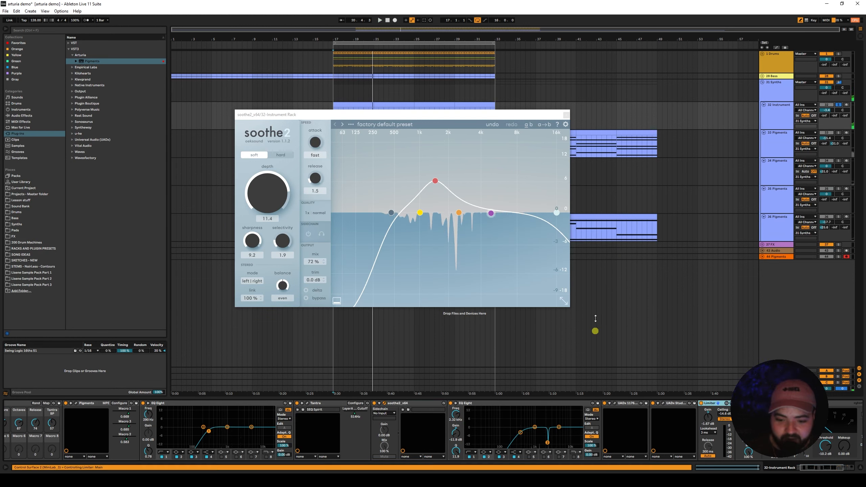
{"action": "left_click", "coordinate": [566, 116]}
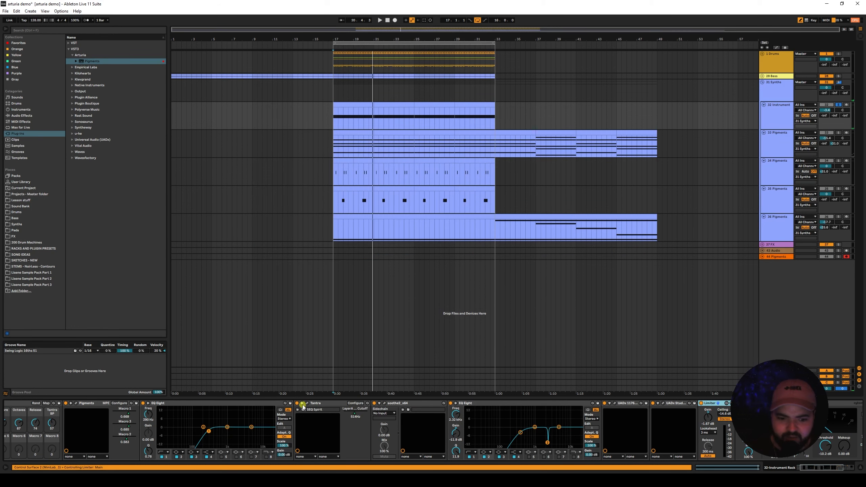
{"action": "left_click", "coordinate": [76, 403]}
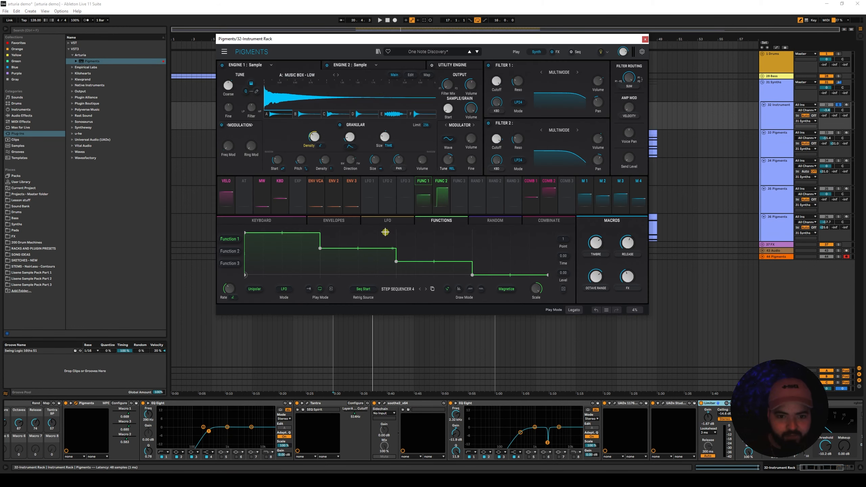
{"action": "left_click", "coordinate": [803, 458]}
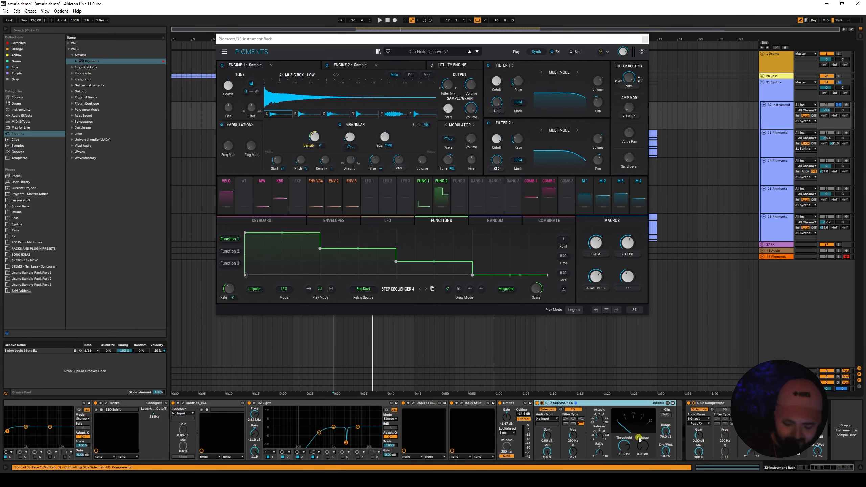
{"action": "key", "text": "Delete"}
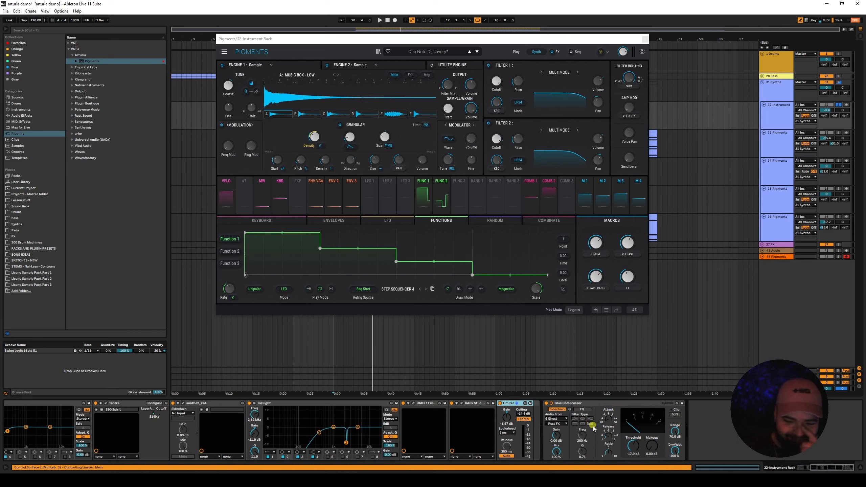
Examine the remaining Glue Compressor during playback of the soloed track and close the Pigments window.
{"action": "left_click", "coordinate": [564, 414]}
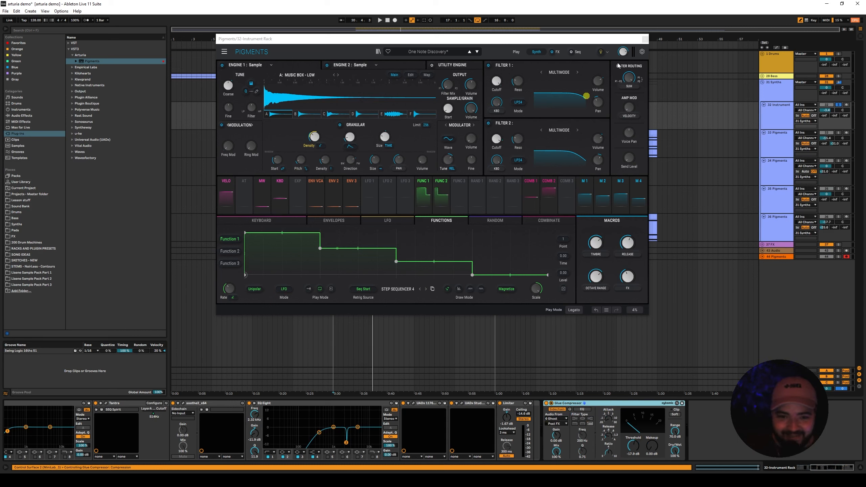
{"action": "key", "text": "space"}
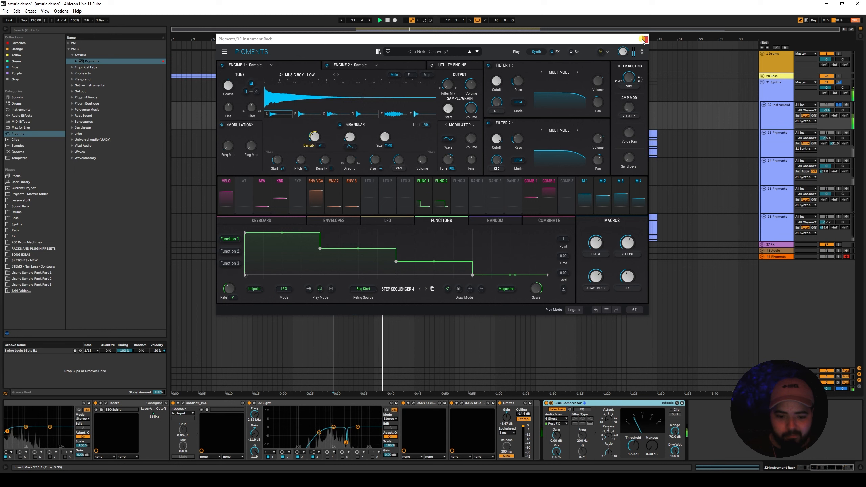
{"action": "left_click", "coordinate": [645, 39]}
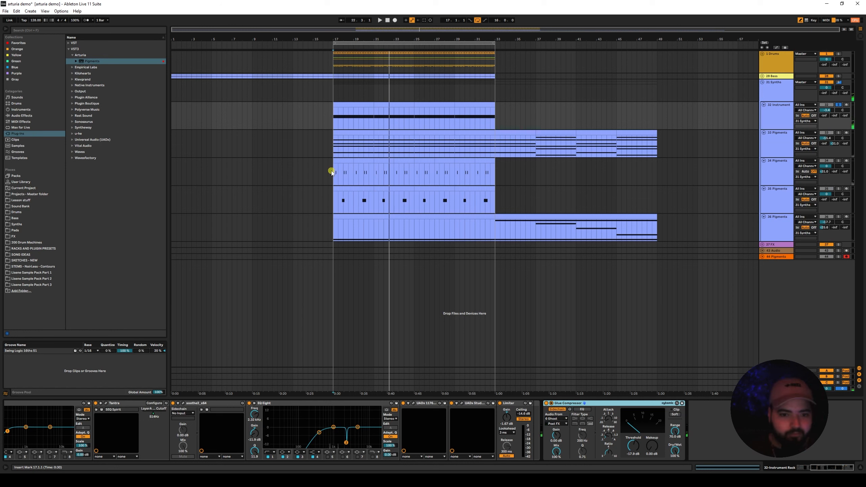
Play the 32 Instrument track from bar 17 and examine the notch in the EQ Eight after soothe2.
{"action": "left_click", "coordinate": [333, 146]}
{"action": "left_click", "coordinate": [782, 127]}
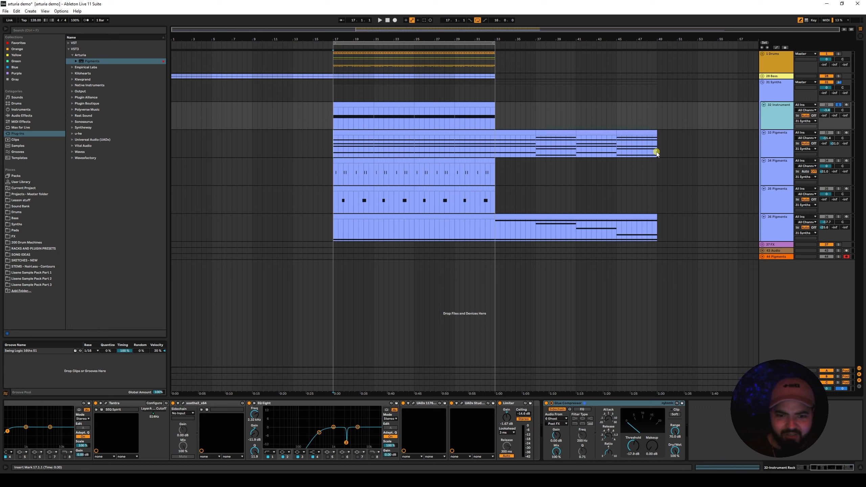
{"action": "left_click", "coordinate": [447, 199]}
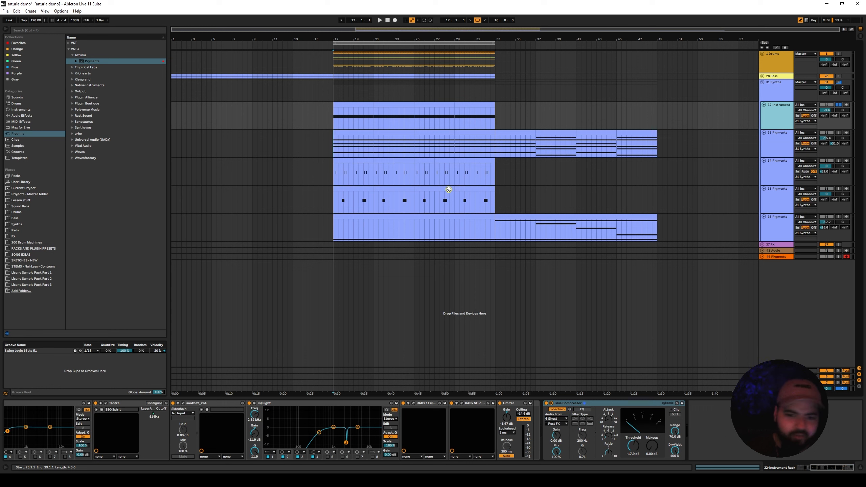
{"action": "left_click", "coordinate": [451, 196]}
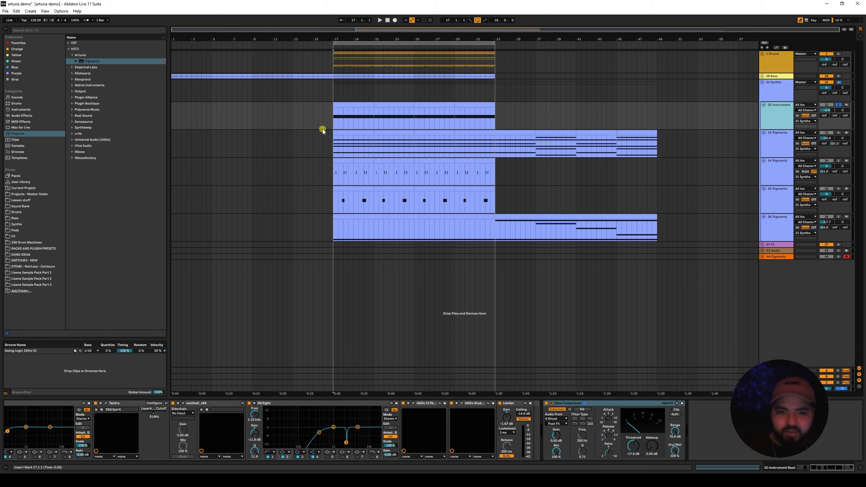
{"action": "key", "text": "space"}
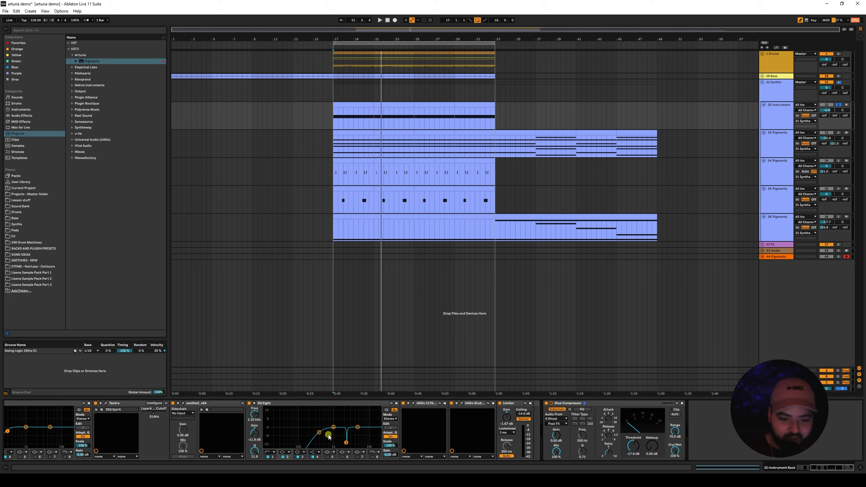
{"action": "mouse_move", "coordinate": [281, 410]}
{"action": "left_mouse_down"}
{"action": "mouse_move", "coordinate": [319, 437]}
{"action": "mouse_move", "coordinate": [294, 420]}
{"action": "left_mouse_up"}
{"action": "left_click", "coordinate": [345, 420]}
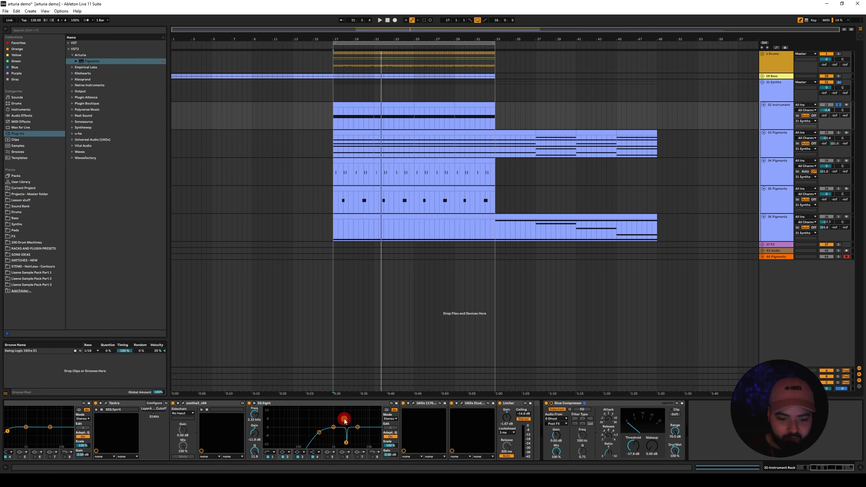
Select the 36 Pigments track with the insert mark at bar 17 and open its Pigments instrument window.
{"action": "left_click", "coordinate": [332, 225]}
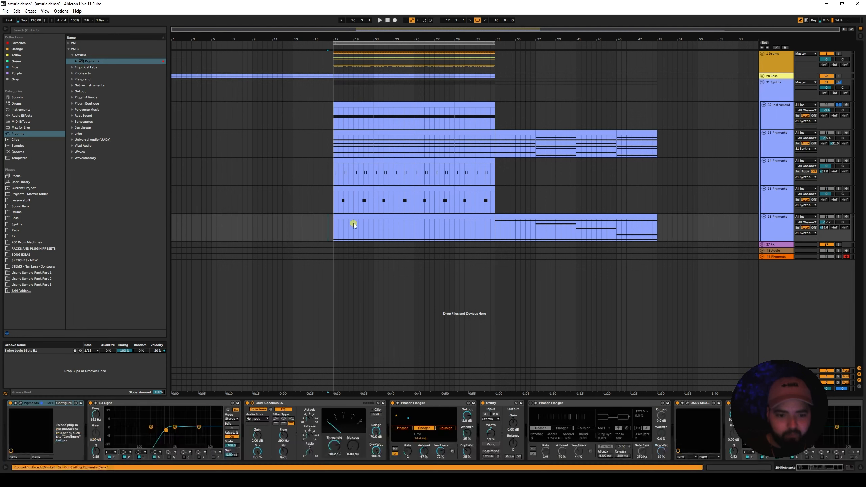
{"action": "left_click", "coordinate": [333, 229]}
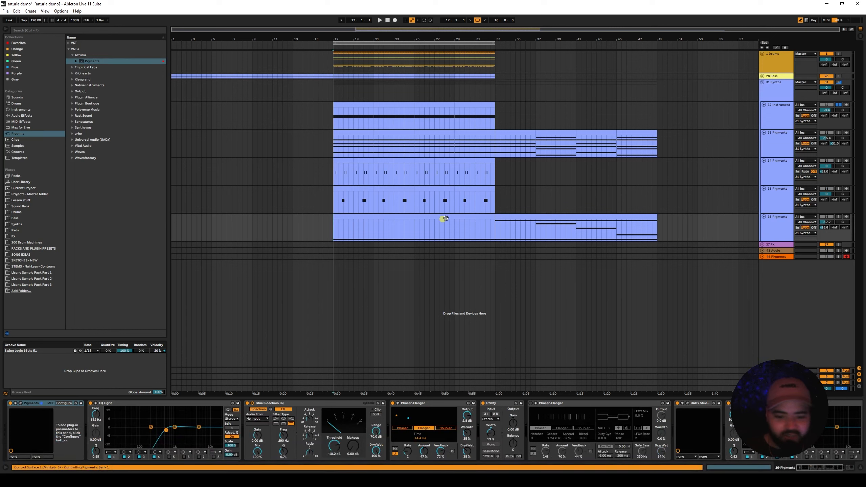
{"action": "left_click", "coordinate": [764, 225]}
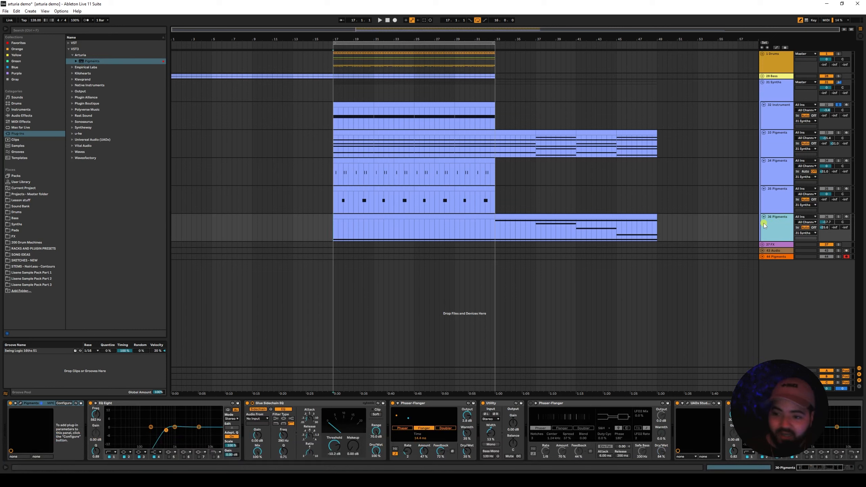
{"action": "left_click", "coordinate": [20, 404]}
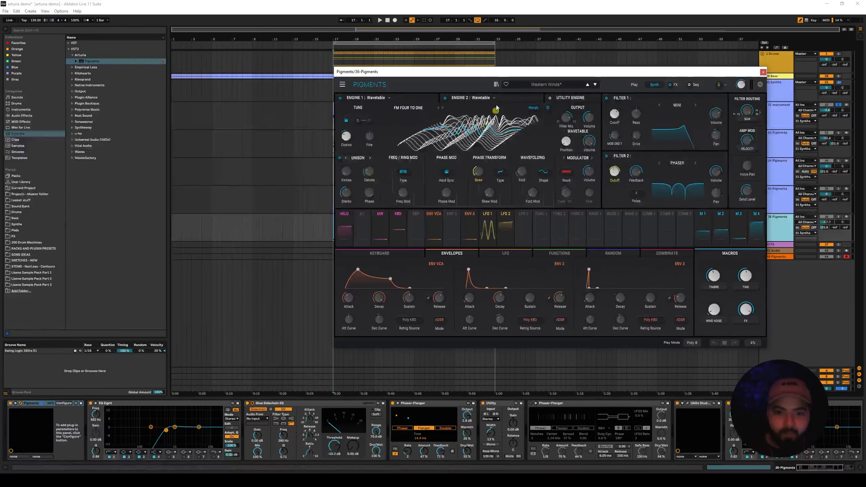
{"action": "mouse_move", "coordinate": [486, 71]}
{"action": "left_mouse_down"}
{"action": "mouse_move", "coordinate": [486, 84]}
{"action": "mouse_move", "coordinate": [477, 79]}
{"action": "left_mouse_up"}
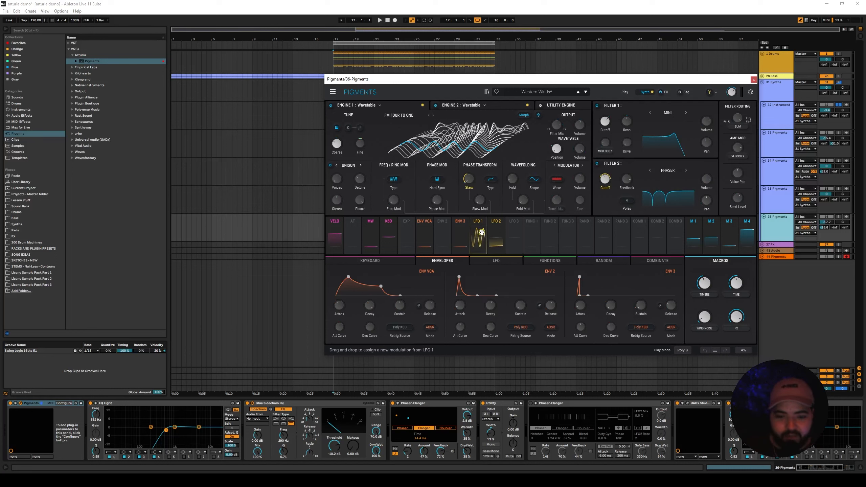
Inspect LFO 2's settings and retrigger source options, and check its modulation of the Filter 2 cutoff.
{"action": "left_click", "coordinate": [495, 235]}
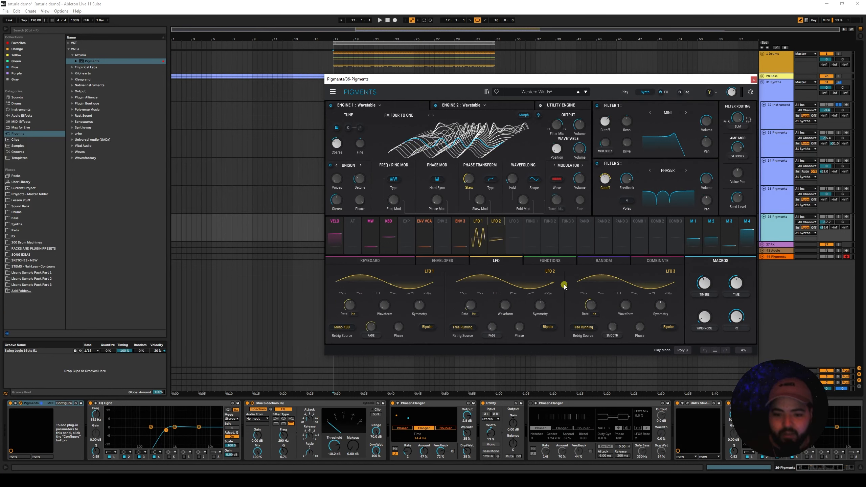
{"action": "left_click", "coordinate": [461, 327]}
{"action": "left_click", "coordinate": [460, 327]}
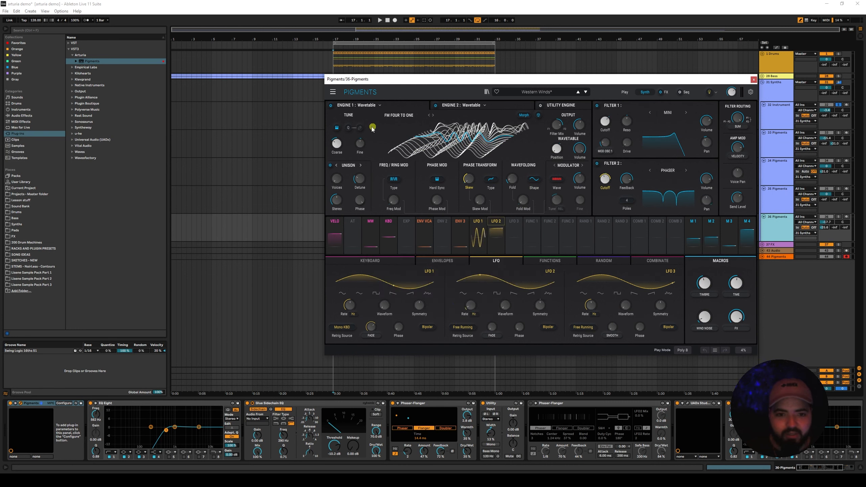
{"action": "left_click", "coordinate": [461, 327]}
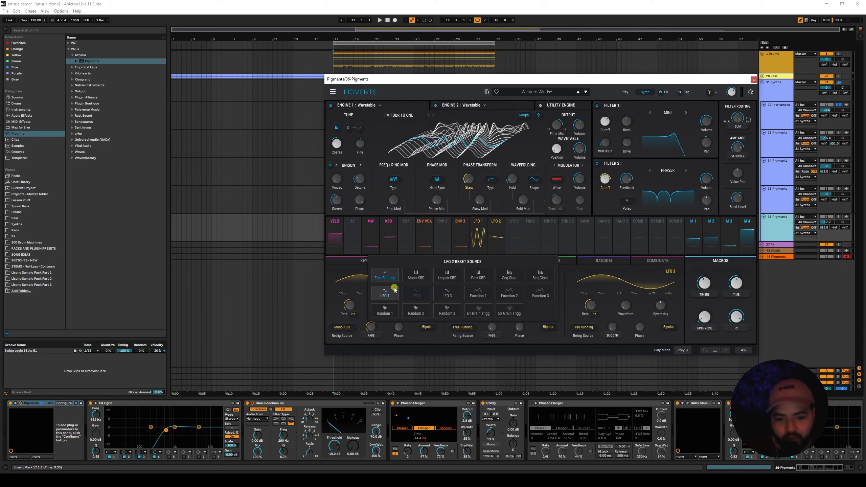
{"action": "left_click", "coordinate": [457, 329]}
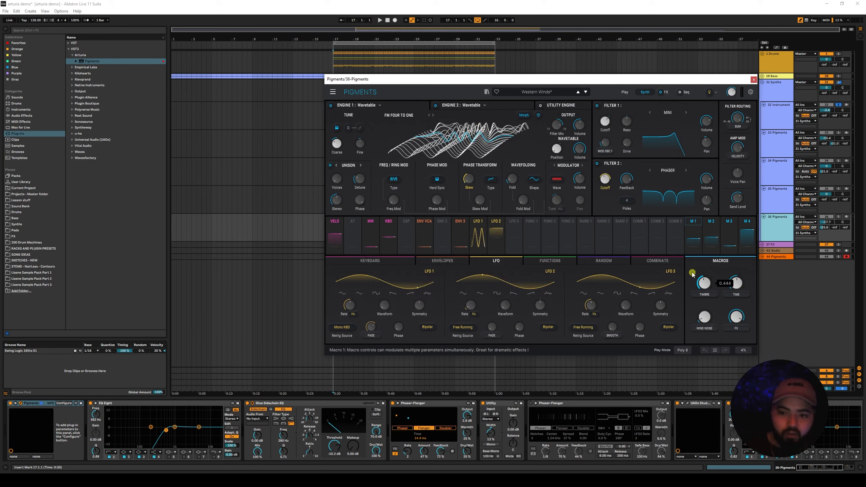
{"action": "mouse_move", "coordinate": [605, 180]}
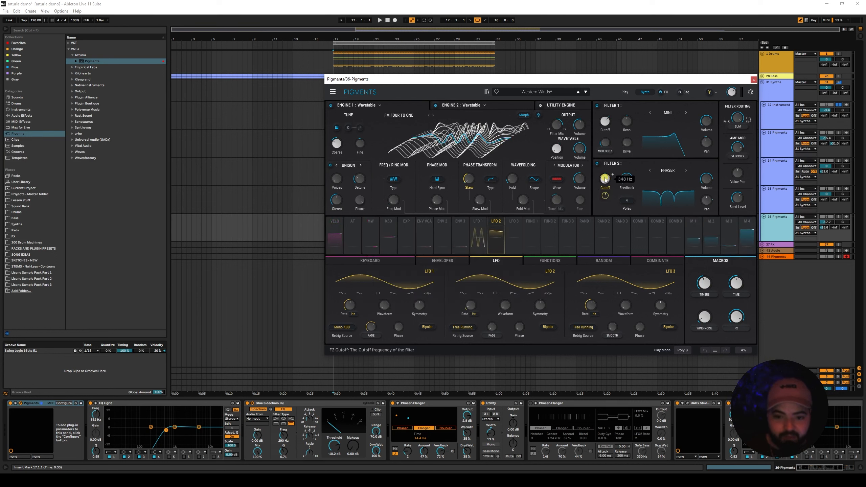
{"action": "mouse_move", "coordinate": [606, 195]}
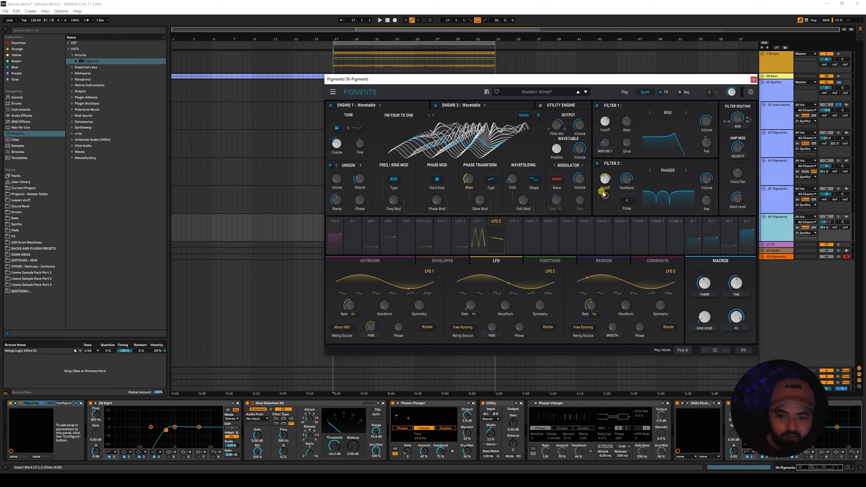
Solo the 36 Pigments track in place of 32 Instrument and play it from bar 17.
{"action": "left_click", "coordinate": [838, 218], "text": "ctrl"}
{"action": "key", "text": "space"}
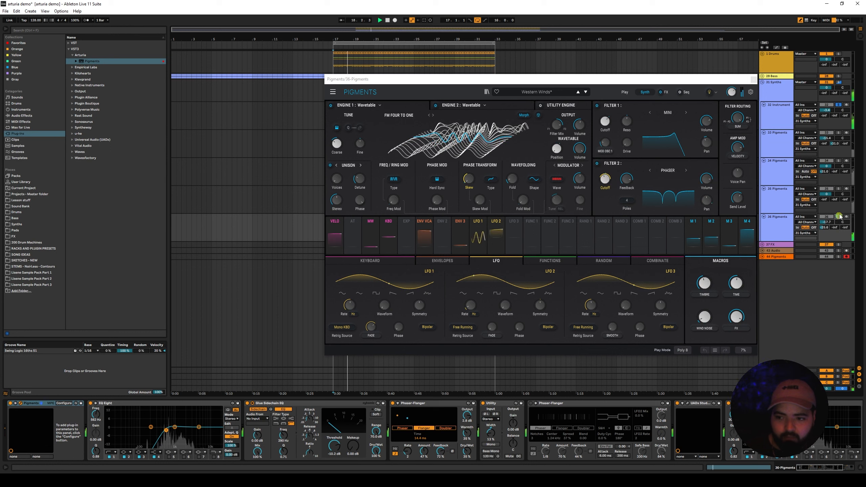
{"action": "left_click", "coordinate": [838, 104]}
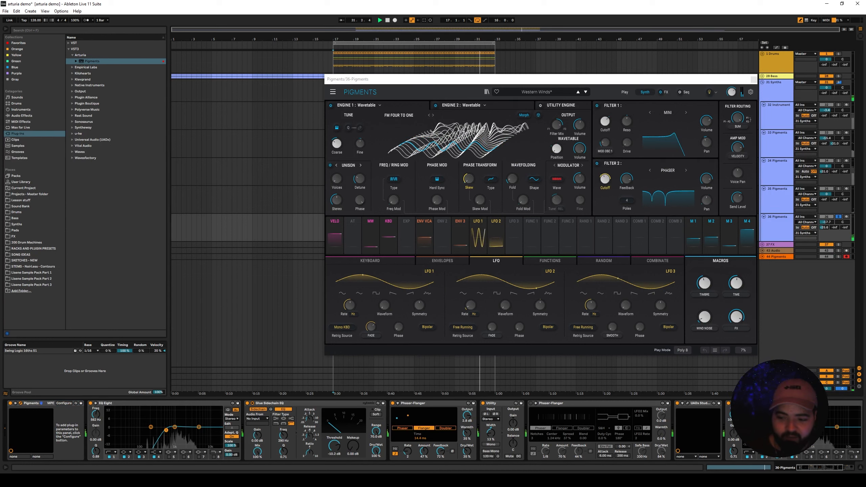
Stop playback and inspect the Phaser-Flanger, Utility and final Glue Compressor in the 36 Pigments effects chain.
{"action": "scroll", "coordinate": [234, 409], "scroll_direction": "right", "scroll_amount": 5}
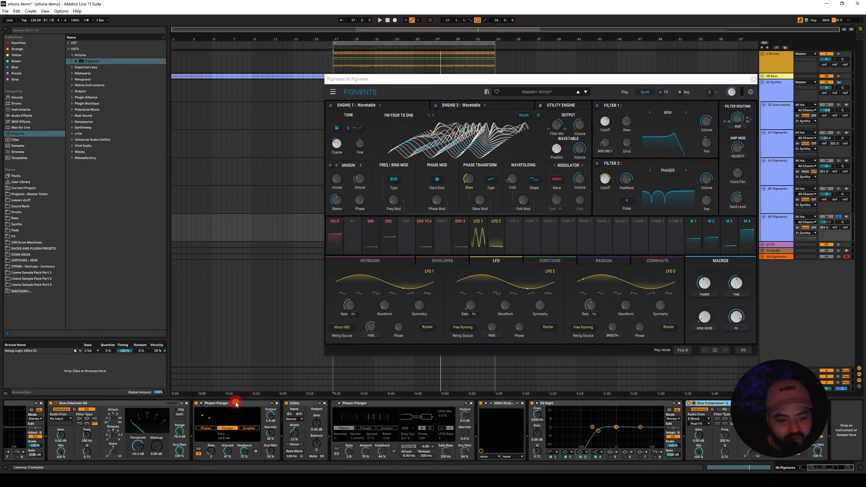
{"action": "left_click", "coordinate": [234, 408]}
{"action": "left_click", "coordinate": [326, 408]}
{"action": "left_click", "coordinate": [313, 418]}
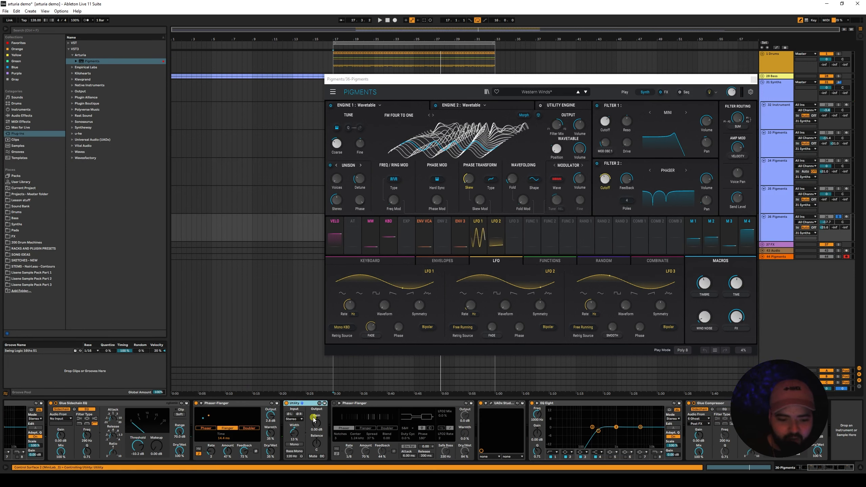
{"action": "left_click", "coordinate": [697, 438]}
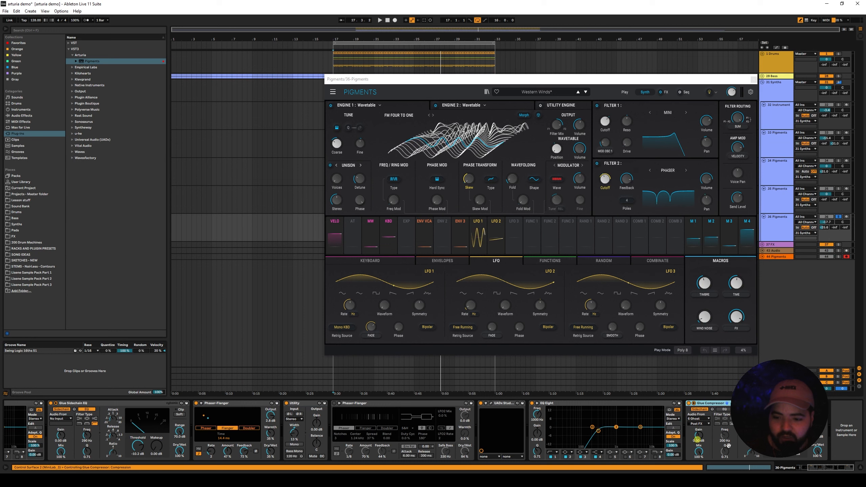
Play the 36 Pigments track from bar 17 and close its Pigments instrument window.
{"action": "key", "text": "space"}
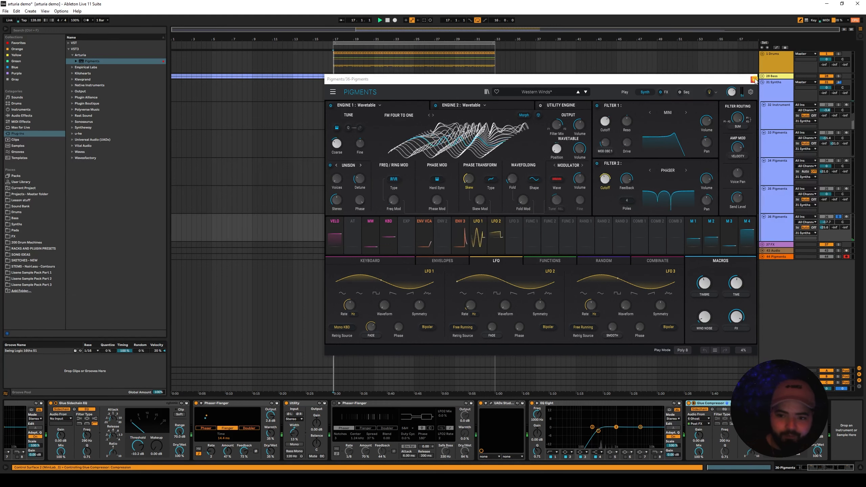
{"action": "left_click", "coordinate": [754, 79]}
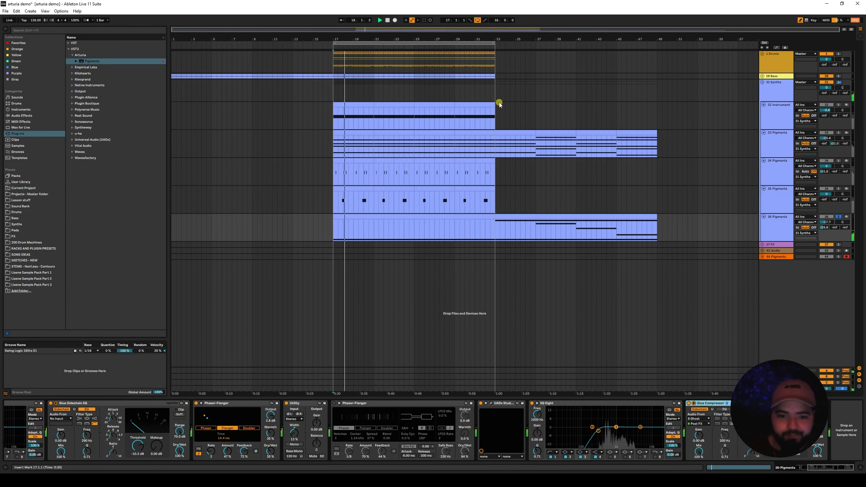
{"action": "key", "text": "space"}
Select the 33 Pigments track and open its Pigments instrument window.
{"action": "left_click", "coordinate": [774, 190]}
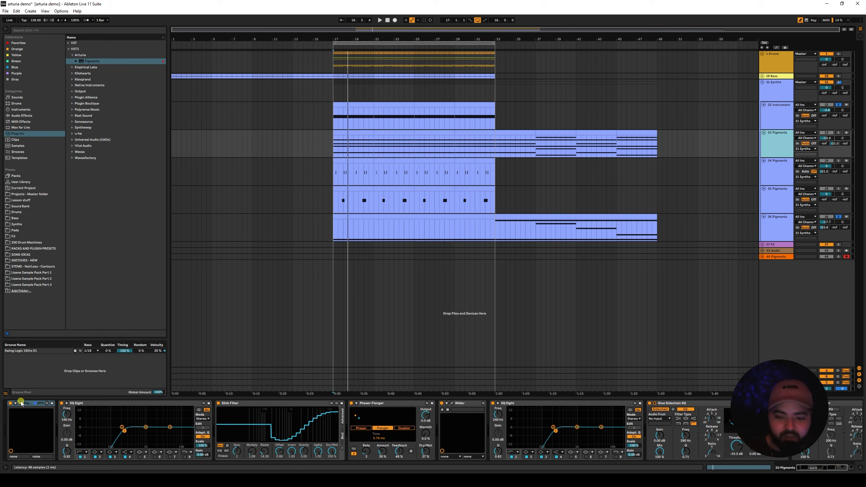
{"action": "left_click", "coordinate": [255, 404]}
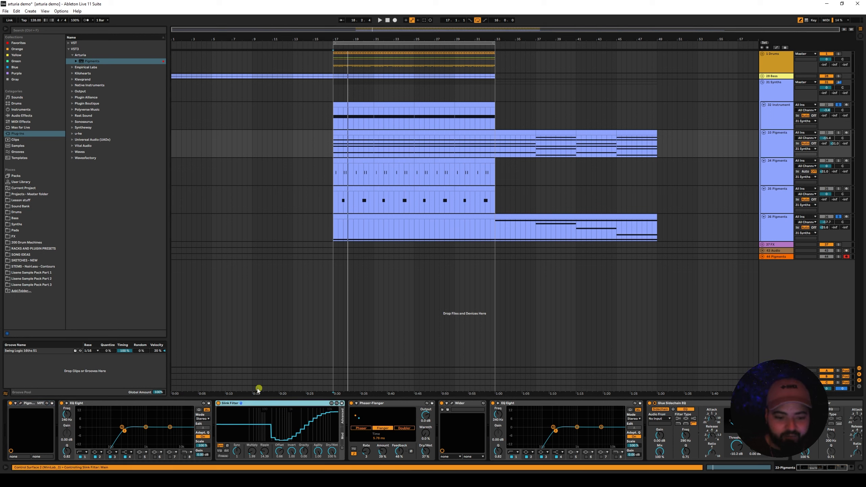
{"action": "left_click", "coordinate": [19, 403]}
Switch off all effects after Pigments on the 33 Pigments track, and play the track soloed from bar 17.
{"action": "left_click", "coordinate": [175, 405]}
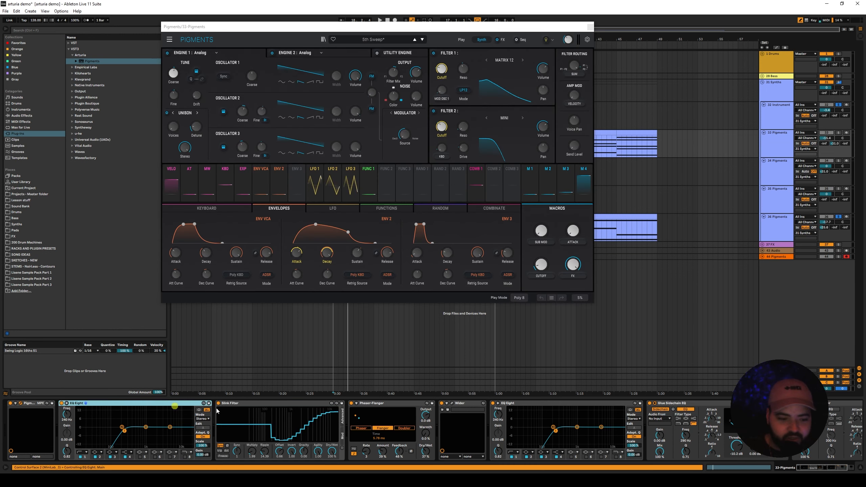
{"action": "left_click", "coordinate": [827, 403], "text": "shift"}
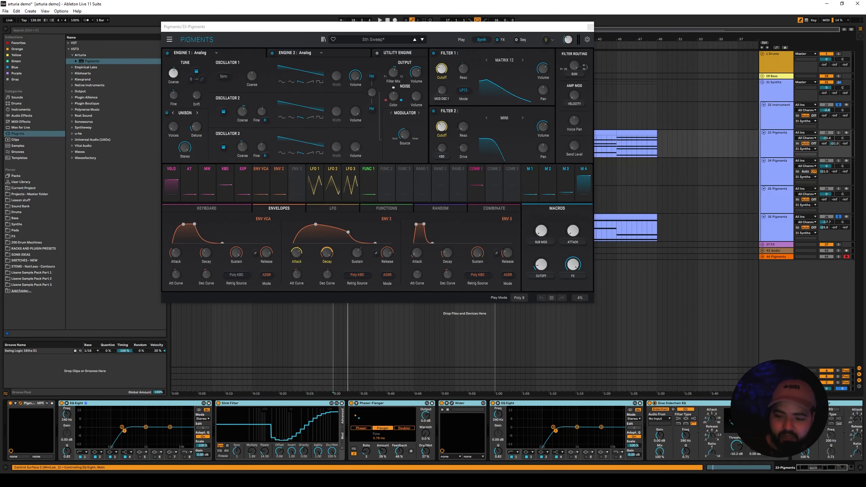
{"action": "key", "text": "0"}
{"action": "left_click", "coordinate": [838, 132]}
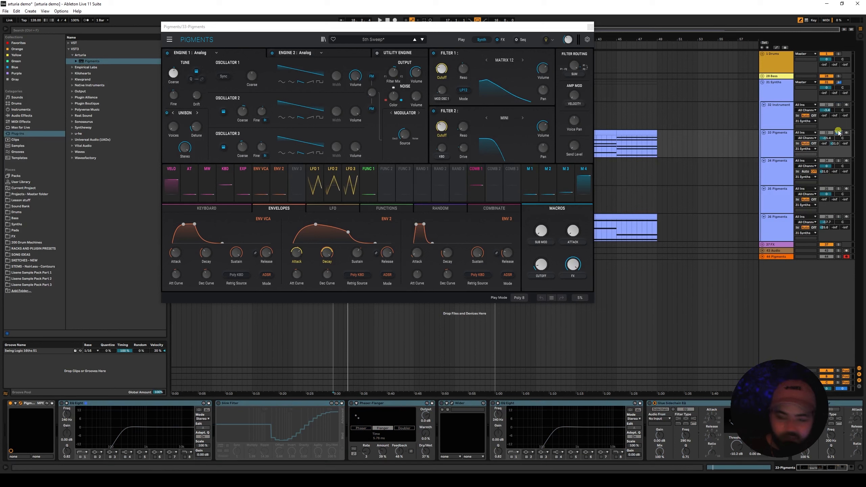
{"action": "key", "text": "space"}
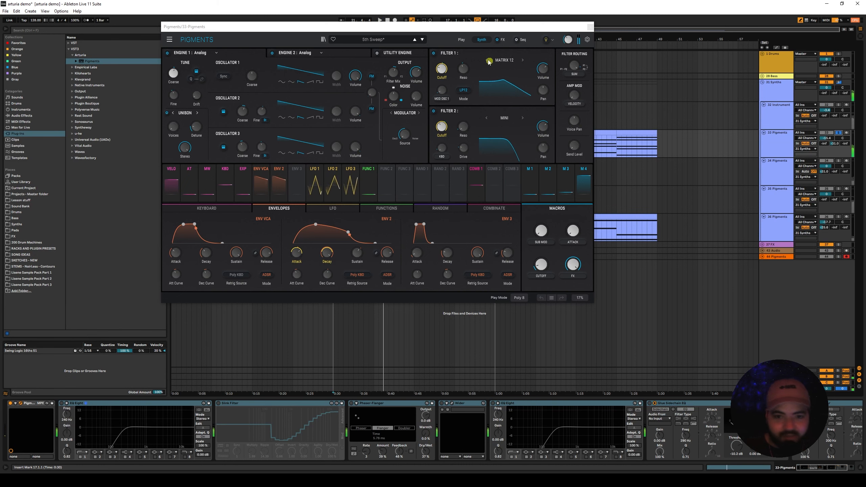
Move the Pigments window lower in the arrangement and look through its Pad presets without loading one.
{"action": "left_click_drag", "start_coordinate": [472, 27], "coordinate": [541, 85]}
{"action": "left_click", "coordinate": [442, 99]}
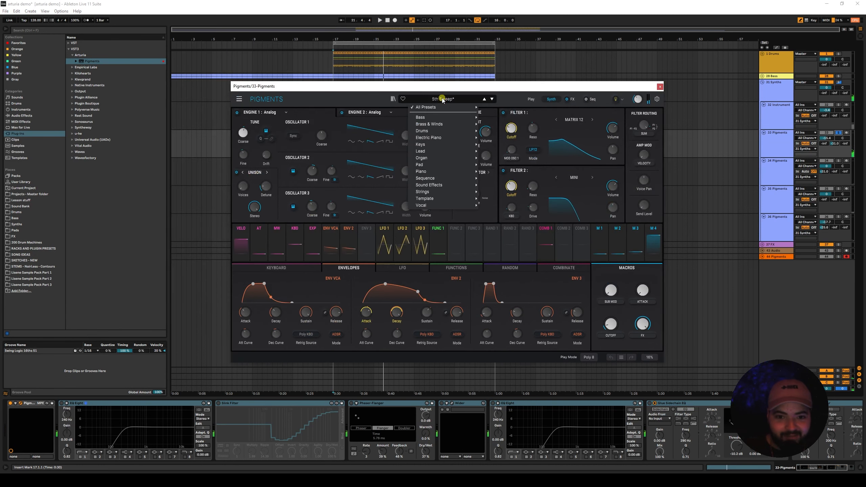
{"action": "mouse_move", "coordinate": [431, 163]}
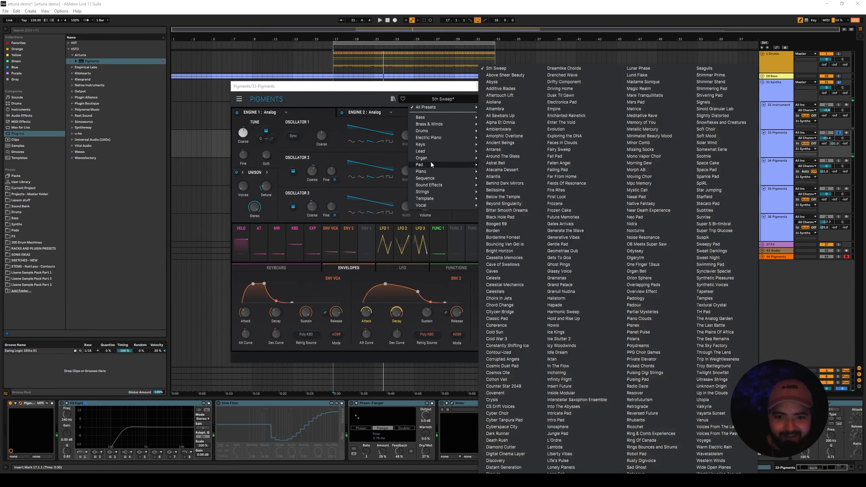
{"action": "left_click", "coordinate": [384, 88]}
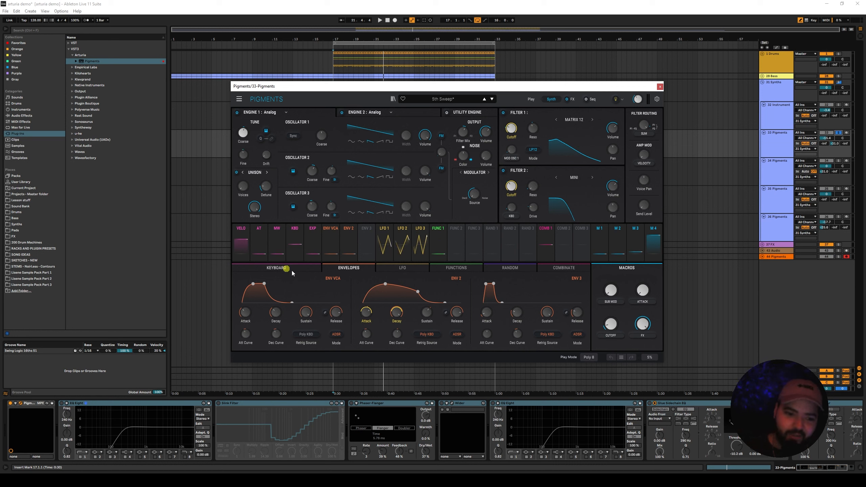
Reactivate the first EQ Eight on the 33 Pigments track and play the sound while examining its low-end bands.
{"action": "left_click", "coordinate": [121, 403]}
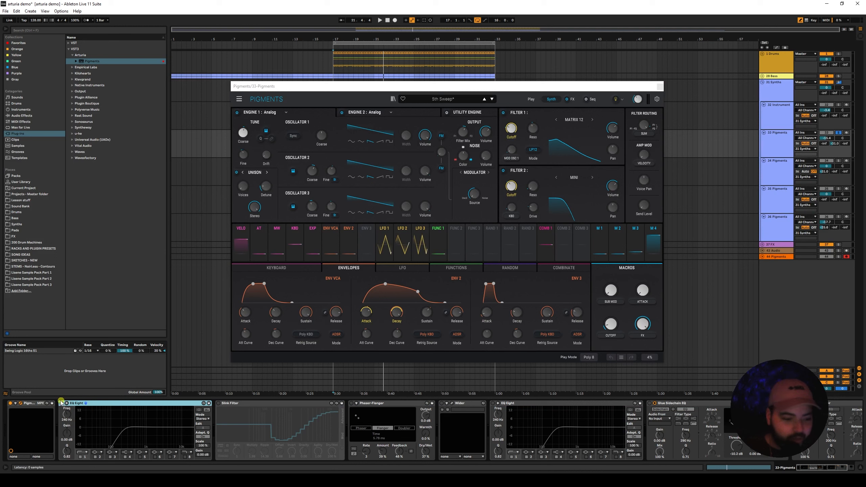
{"action": "key", "text": "space"}
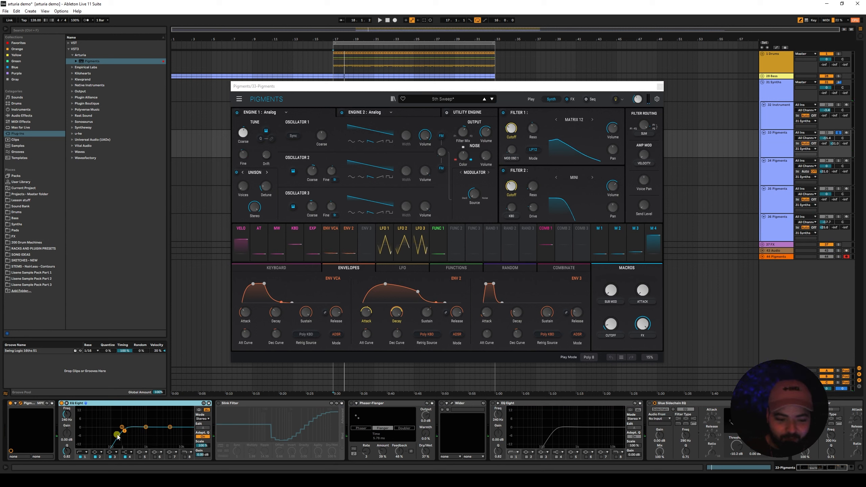
{"action": "left_click_drag", "start_coordinate": [124, 433], "coordinate": [134, 432]}
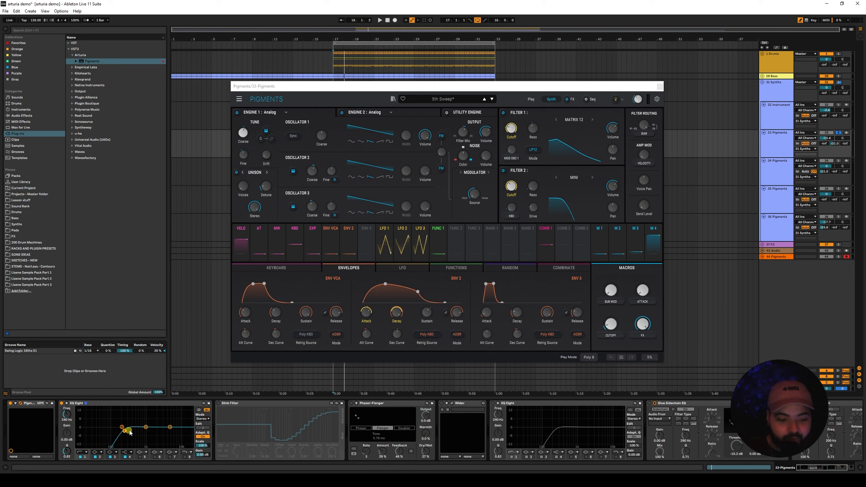
Reactivate the Slink Filter, play the 33 Pigments track through it, and close the Pigments window.
{"action": "left_click", "coordinate": [218, 403]}
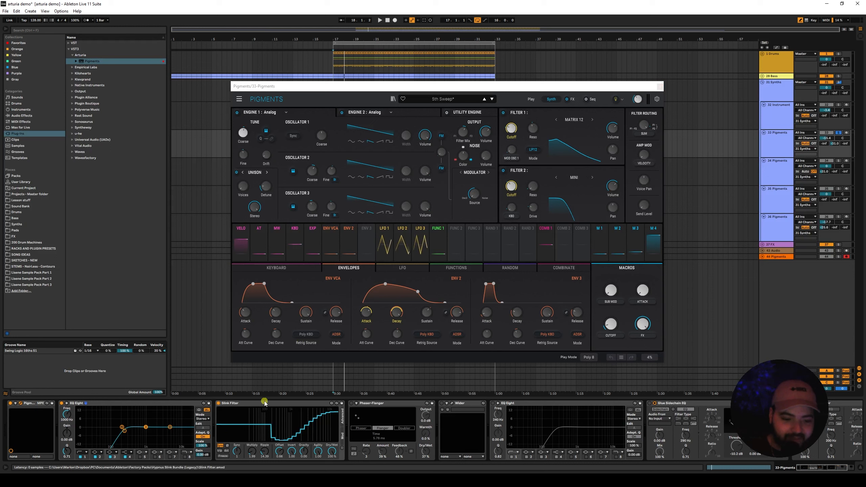
{"action": "key", "text": "space"}
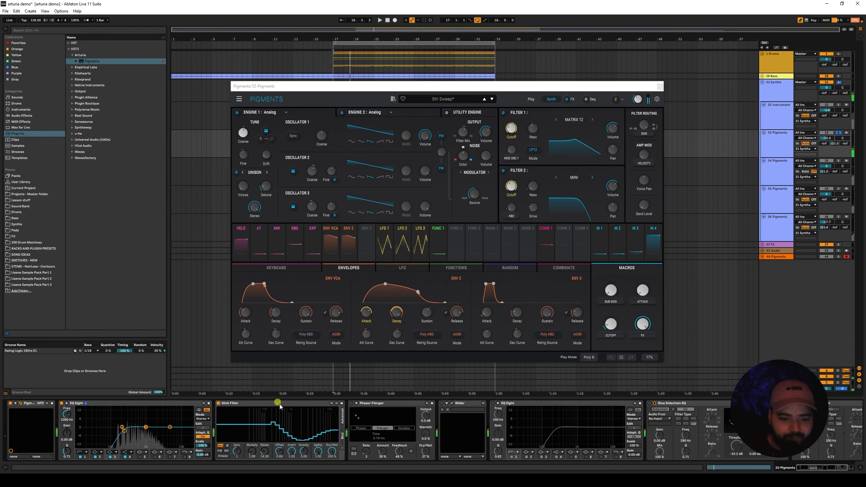
{"action": "left_click", "coordinate": [660, 86]}
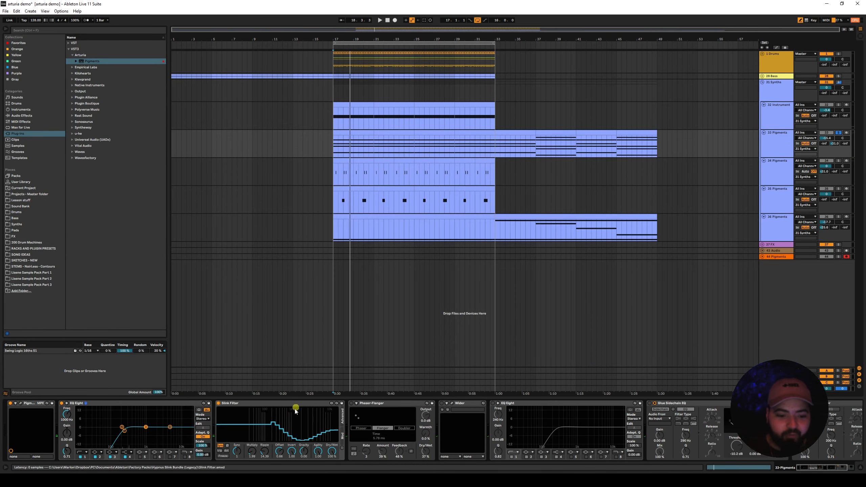
Try a higher Multiply amount on the Slink Filter during playback, and undo the change.
{"action": "key", "text": "space"}
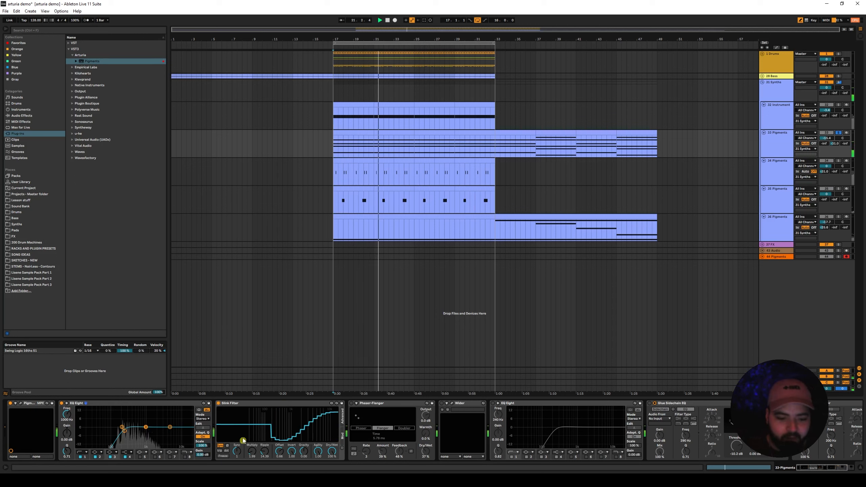
{"action": "left_click_drag", "start_coordinate": [253, 453], "coordinate": [248, 410]}
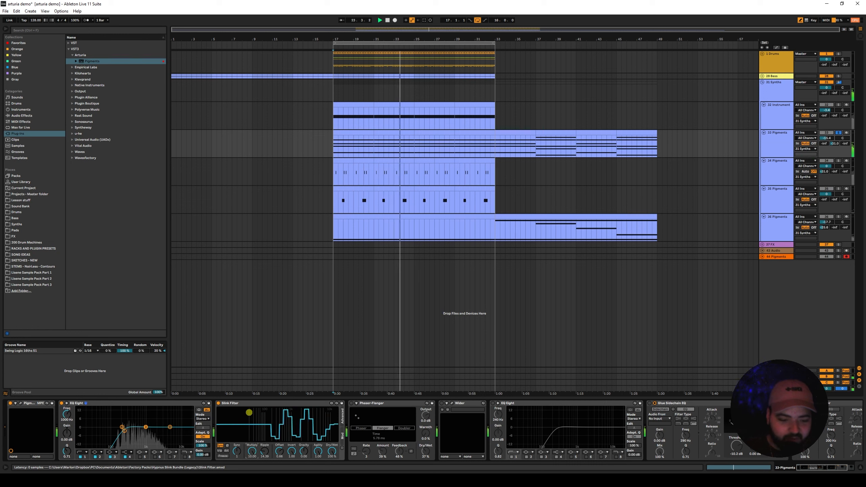
{"action": "key", "text": "ctrl+z"}
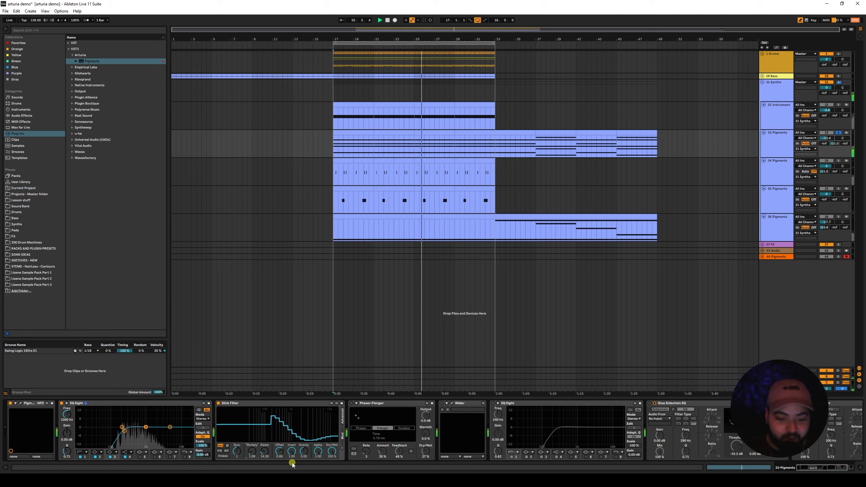
Reactivate the Phaser-Flanger, Wider, second EQ Eight and Glue Compressor on the 33 Pigments track during playback.
{"action": "left_click", "coordinate": [349, 404]}
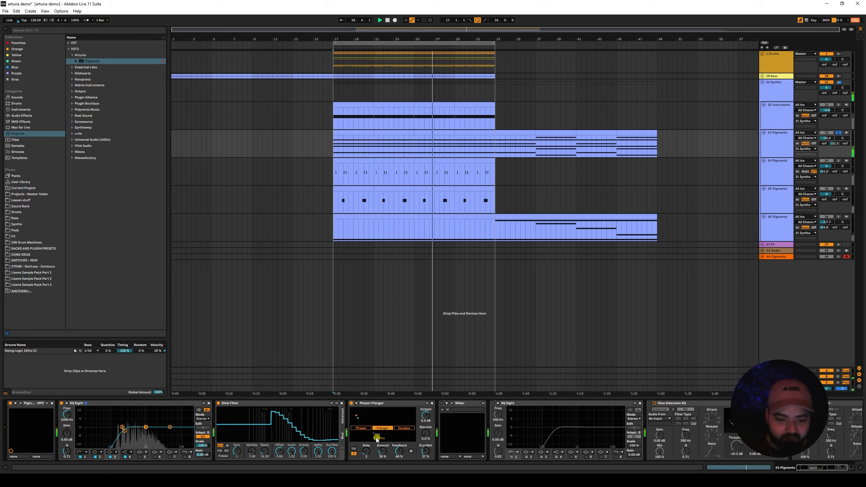
{"action": "left_click", "coordinate": [442, 403]}
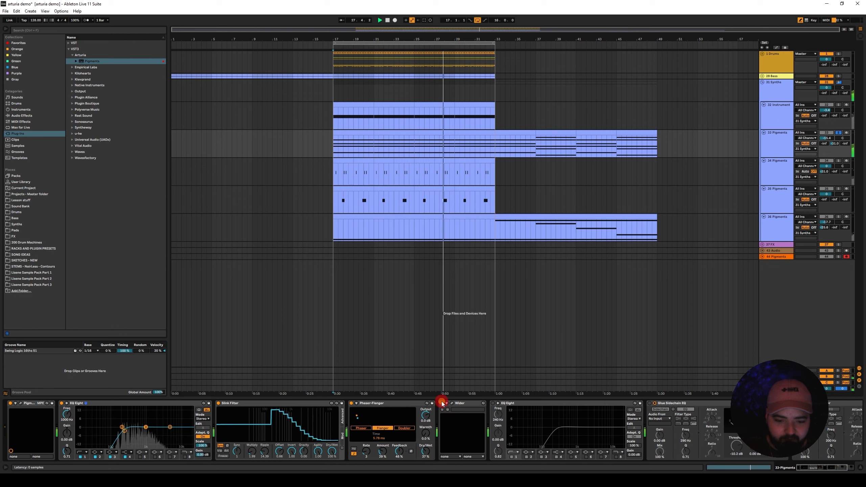
{"action": "left_click", "coordinate": [492, 404]}
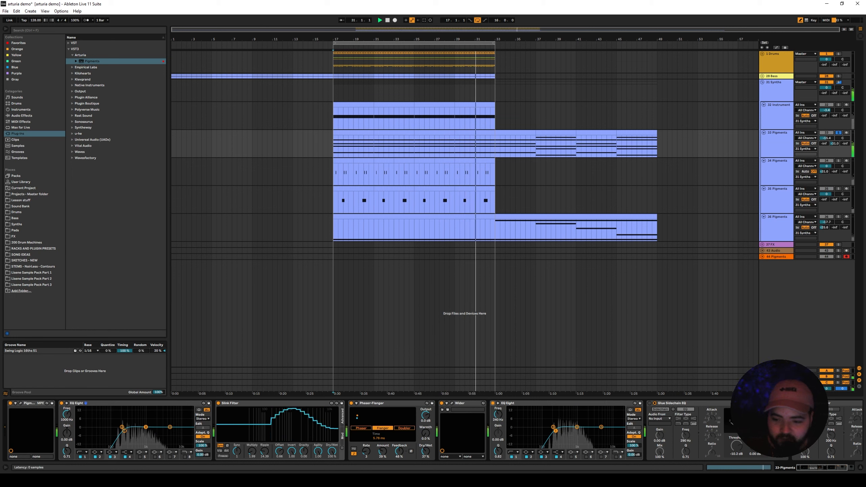
{"action": "left_click", "coordinate": [795, 403]}
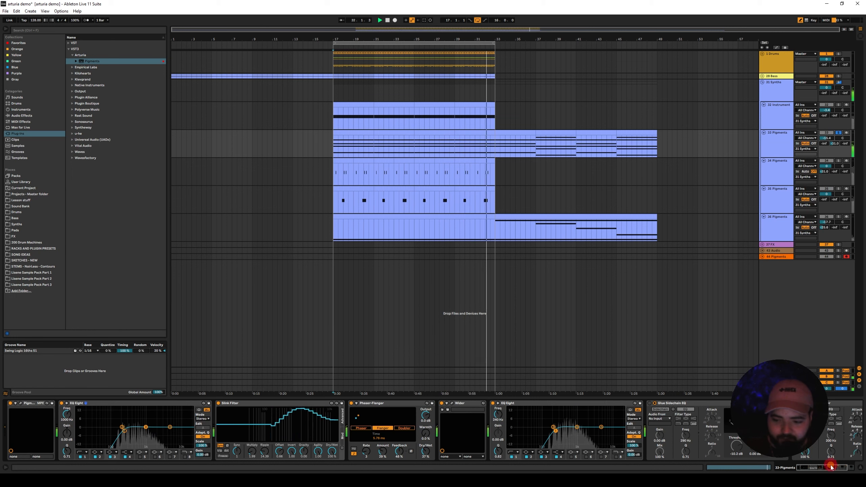
Delete the Glue Sidechain EQ device from the end of the 33 Pigments effects chain.
{"action": "left_click_drag", "start_coordinate": [831, 467], "coordinate": [840, 467]}
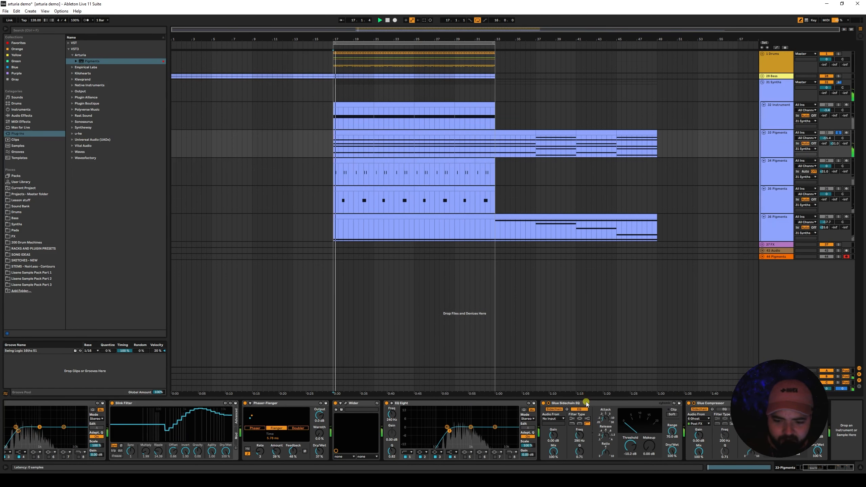
{"action": "left_click", "coordinate": [543, 403]}
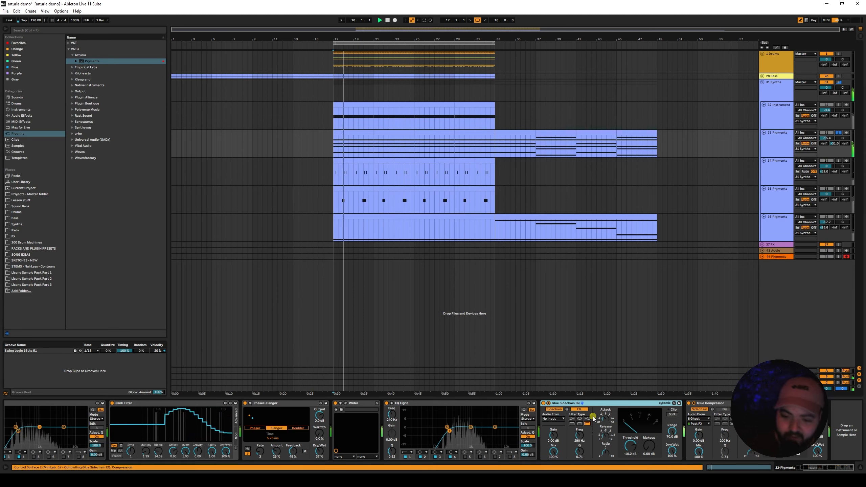
{"action": "key", "text": "Delete"}
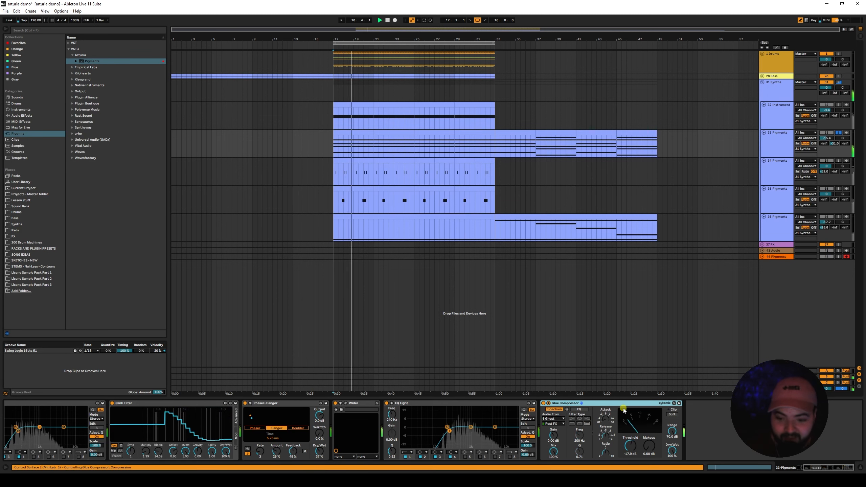
Solo the 32 Instrument and 36 Pigments tracks together with 33 Pigments, and play them from bar 17.
{"action": "left_click", "coordinate": [388, 190]}
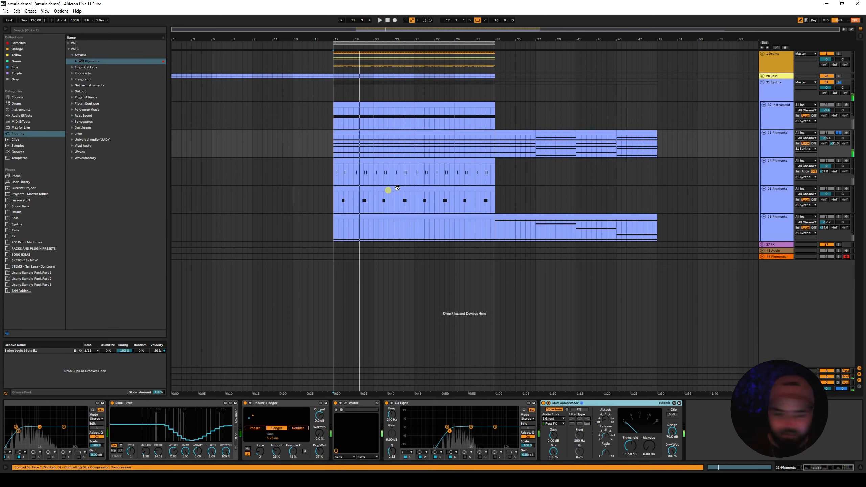
{"action": "left_click", "coordinate": [336, 179]}
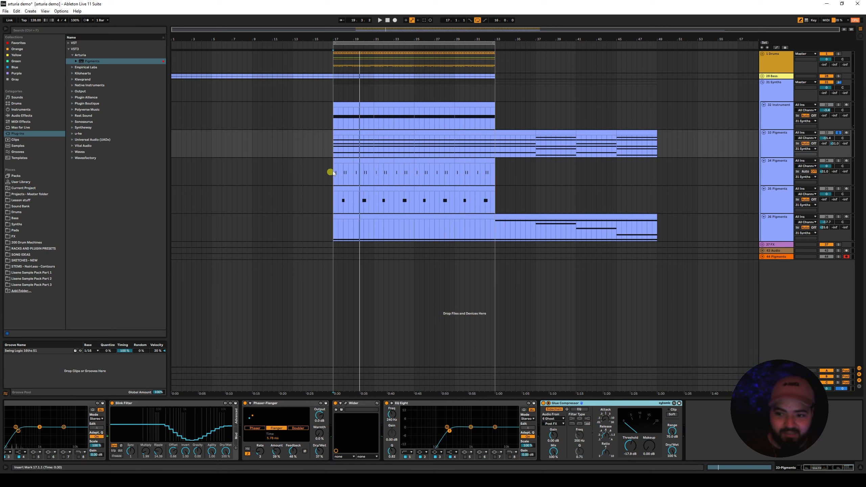
{"action": "left_click", "coordinate": [838, 215]}
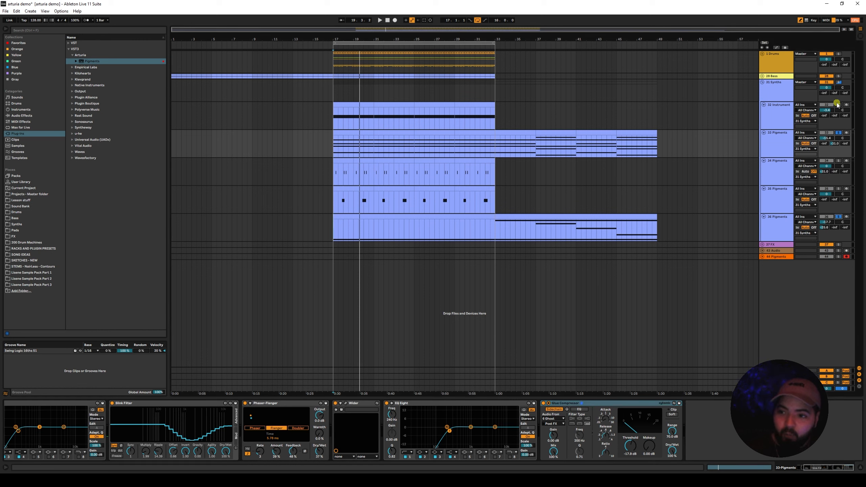
{"action": "left_click", "coordinate": [346, 129]}
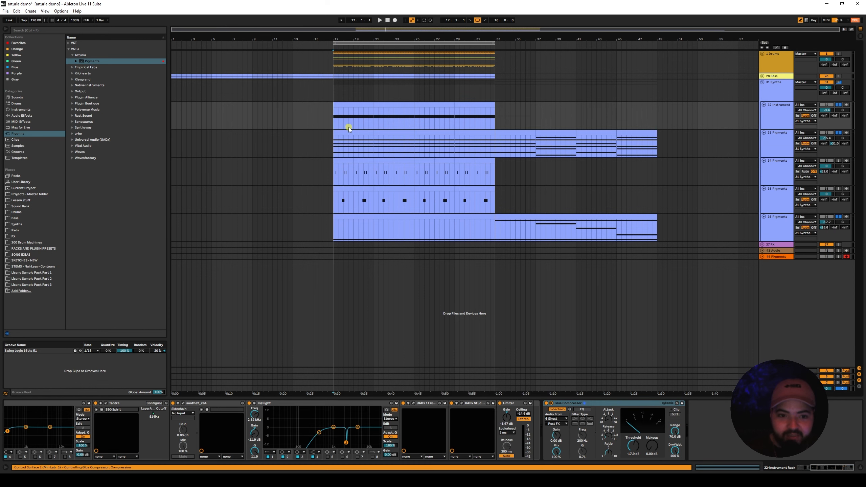
{"action": "key", "text": "space"}
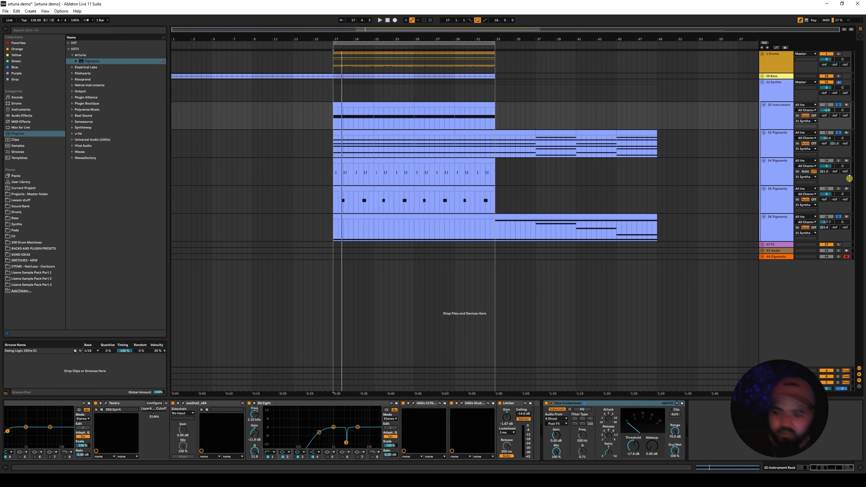
Solo the 34 Pigments track, open its Pigments window, and play it with Tantra, EQ Eight, Echo and Limiter switched off.
{"action": "left_click", "coordinate": [773, 174]}
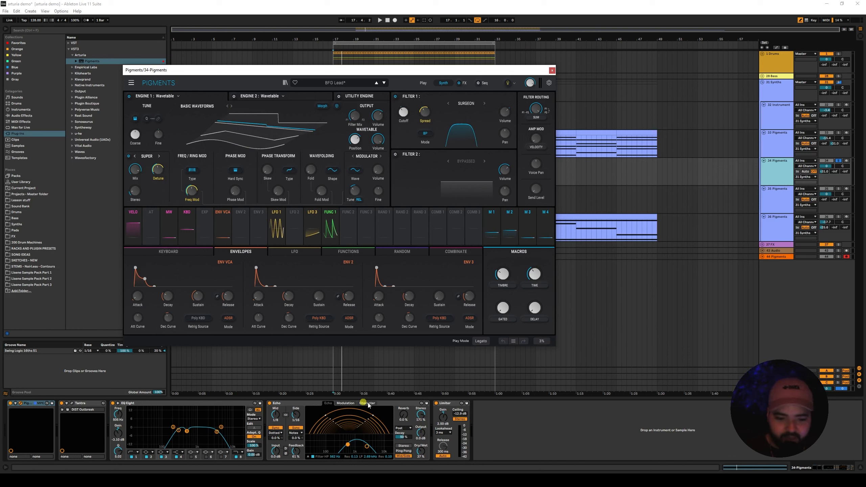
{"action": "left_click", "coordinate": [447, 403]}
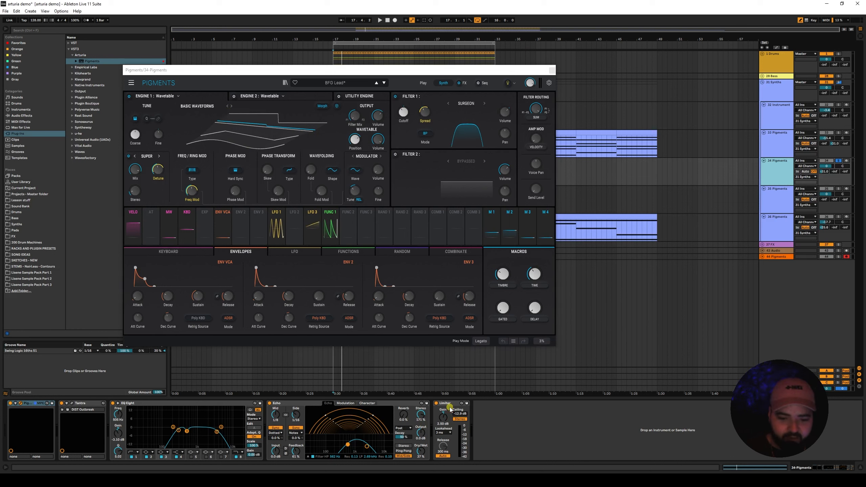
{"action": "left_click", "coordinate": [91, 404]}
{"action": "key", "text": "space"}
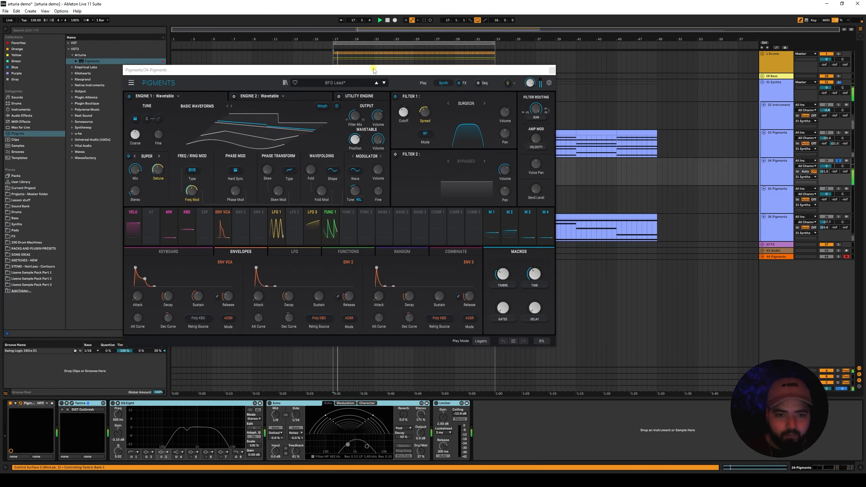
Uncover the 34 Pigments clip, then show Function 1 in Pigments and play the part to examine how it modulates Filter 1's volume.
{"action": "left_click_drag", "start_coordinate": [374, 70], "coordinate": [427, 235]}
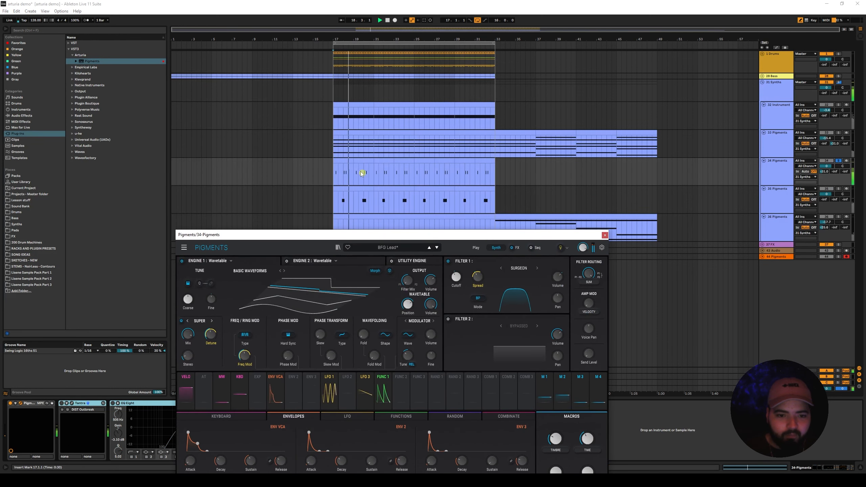
{"action": "left_click_drag", "start_coordinate": [386, 235], "coordinate": [336, 82]}
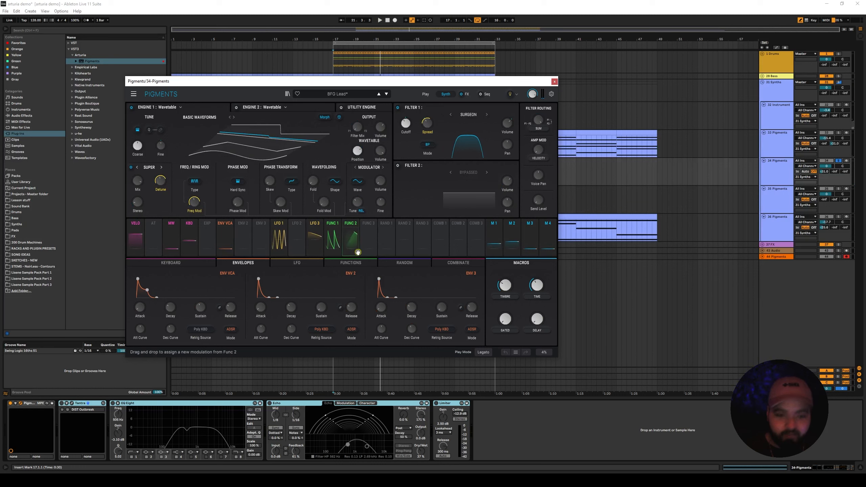
{"action": "mouse_move", "coordinate": [336, 245]}
{"action": "left_mouse_down"}
{"action": "mouse_move", "coordinate": [331, 259]}
{"action": "mouse_move", "coordinate": [330, 242]}
{"action": "left_mouse_up"}
{"action": "left_click", "coordinate": [332, 240]}
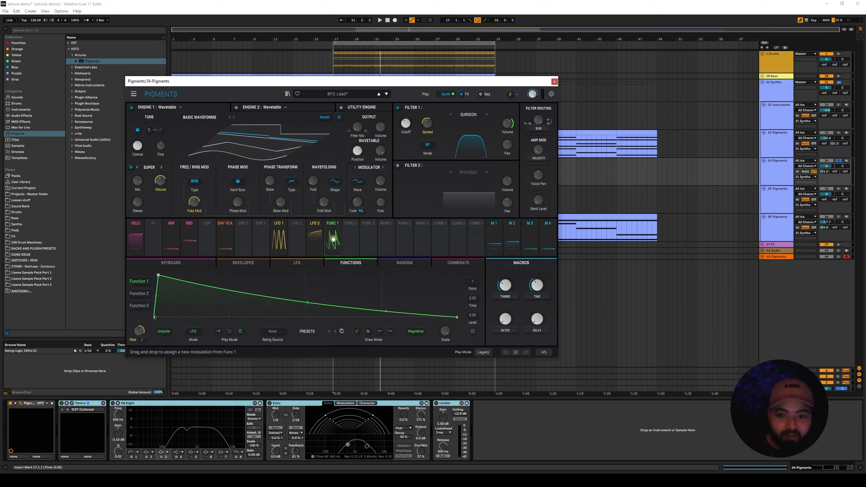
{"action": "key", "text": "space"}
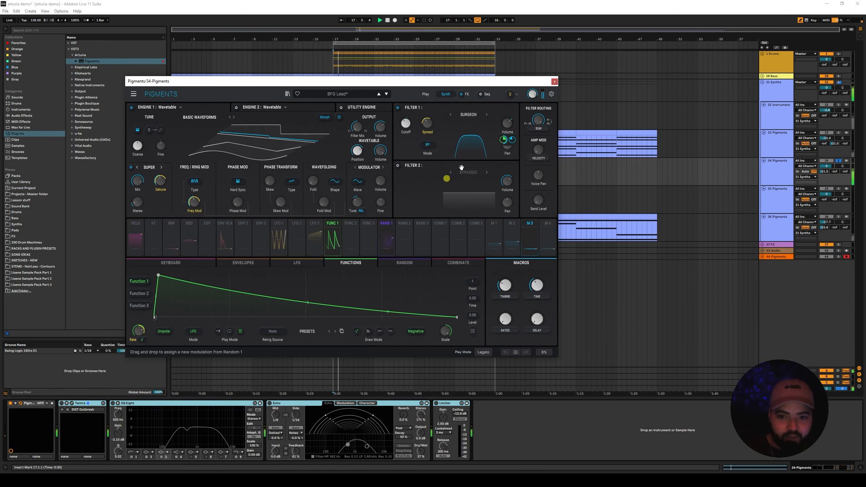
{"action": "mouse_move", "coordinate": [507, 128]}
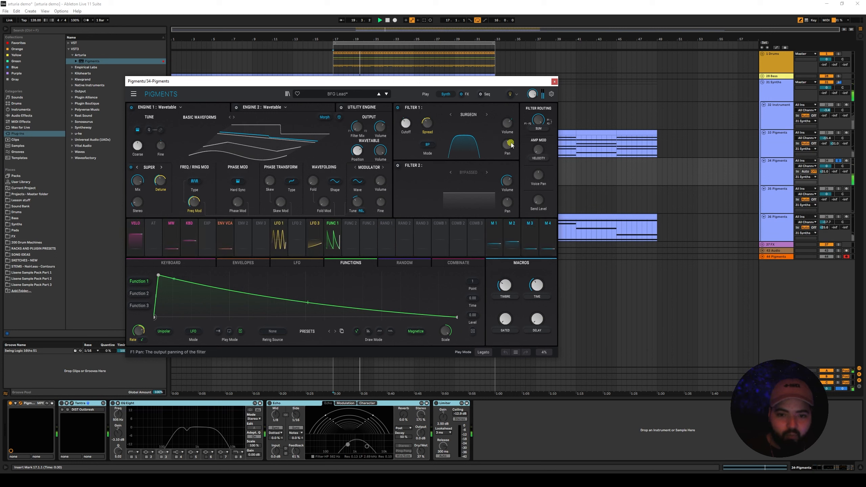
Turn up the Gated macro during playback to about 0.796, reset it to its default, and stop playback.
{"action": "left_click_drag", "start_coordinate": [504, 319], "coordinate": [502, 301]}
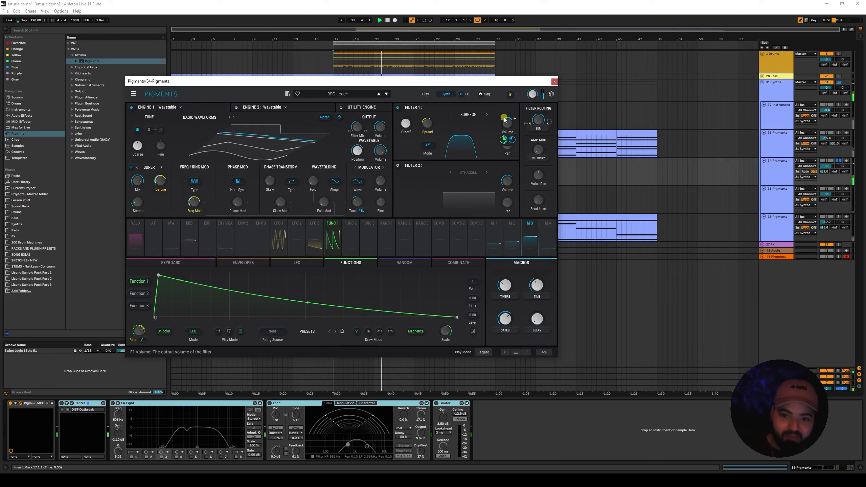
{"action": "left_click_drag", "start_coordinate": [493, 328], "coordinate": [497, 293]}
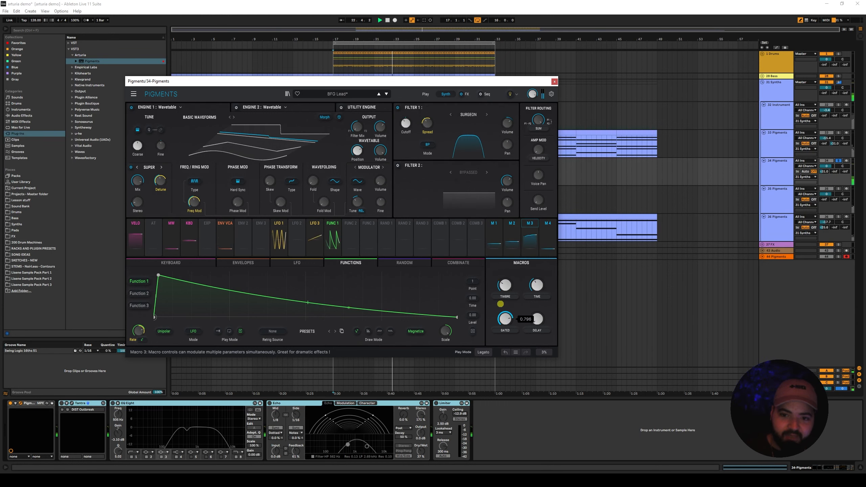
{"action": "double_click", "coordinate": [512, 322]}
{"action": "key", "text": "space"}
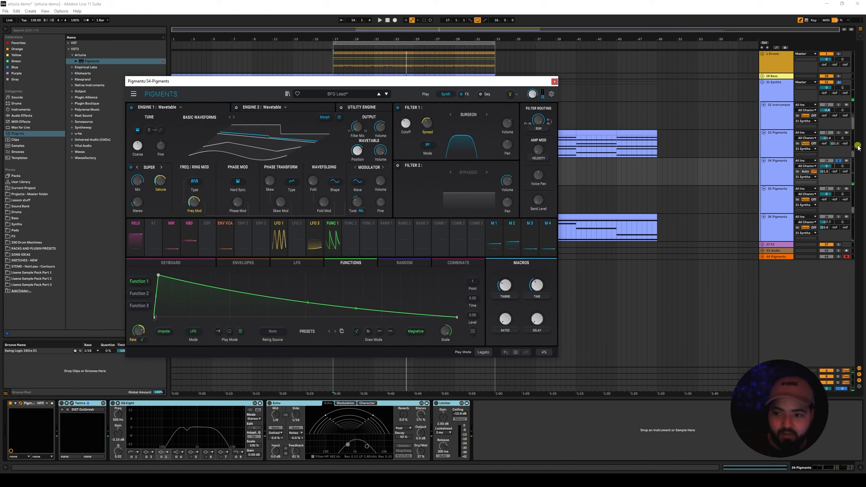
Prepare the 34 Pigments track for live playing by arming it, turning up the Gated macro, and setting monitoring to Auto.
{"action": "left_click", "coordinate": [734, 277]}
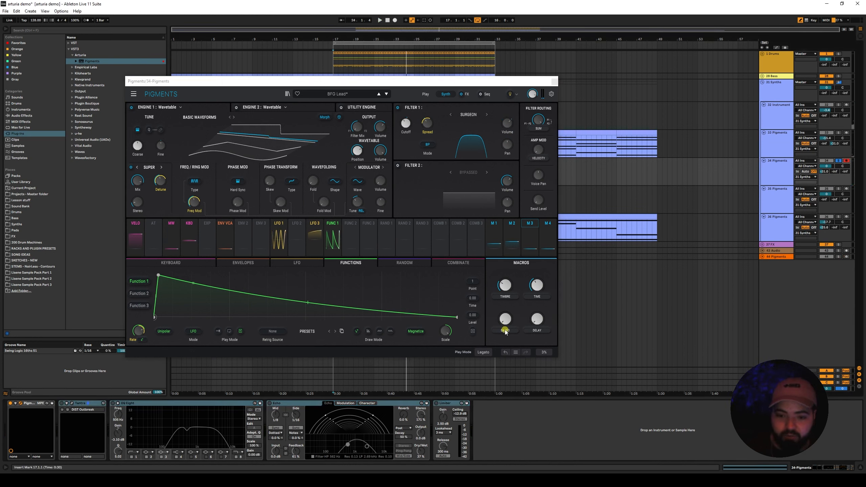
{"action": "left_click_drag", "start_coordinate": [505, 318], "coordinate": [508, 258]}
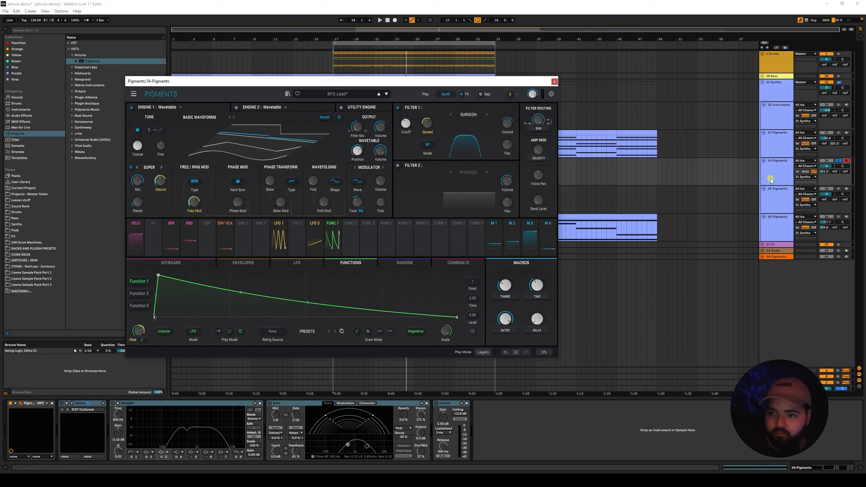
{"action": "left_click", "coordinate": [797, 171]}
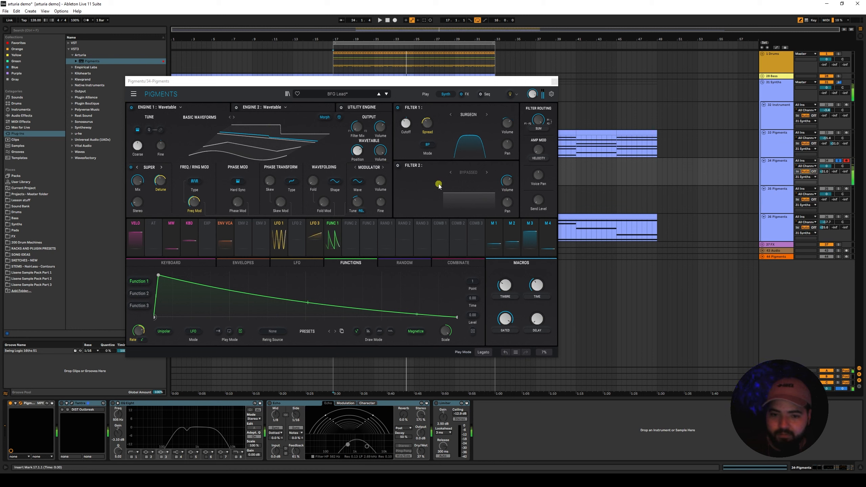
Turn the Gated macro back down to zero and look through the Filter 1 types, keeping Surgeon.
{"action": "left_click_drag", "start_coordinate": [506, 324], "coordinate": [505, 331]}
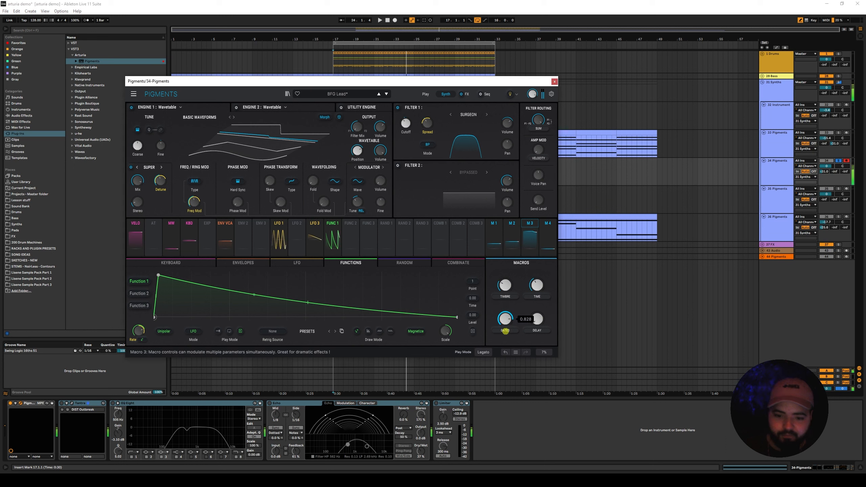
{"action": "left_click_drag", "start_coordinate": [501, 389], "coordinate": [501, 403]}
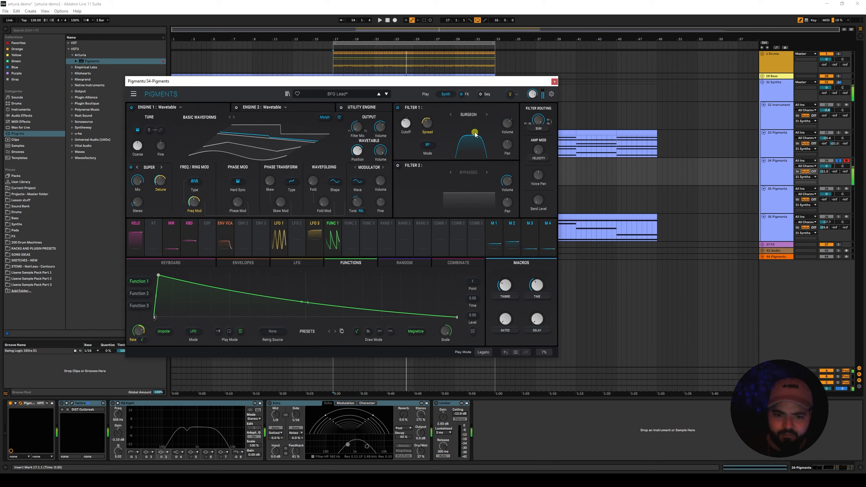
{"action": "left_click", "coordinate": [472, 115]}
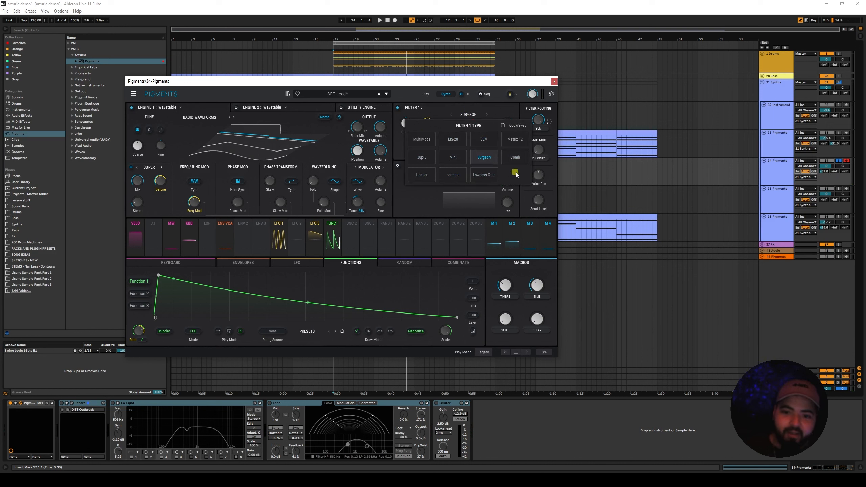
{"action": "left_click", "coordinate": [467, 109]}
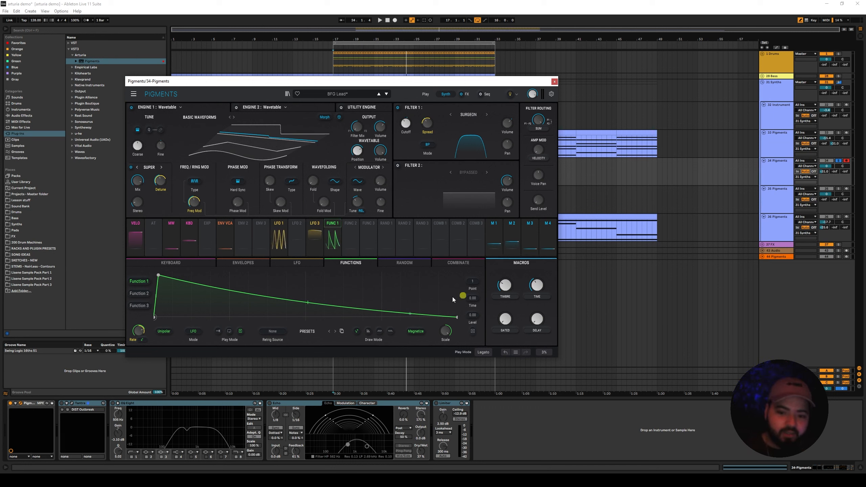
Switch on Tantra on 34 Pigments, play the part with its DIST Outbreak settings in view, and close the Tantra window.
{"action": "left_click", "coordinate": [75, 403]}
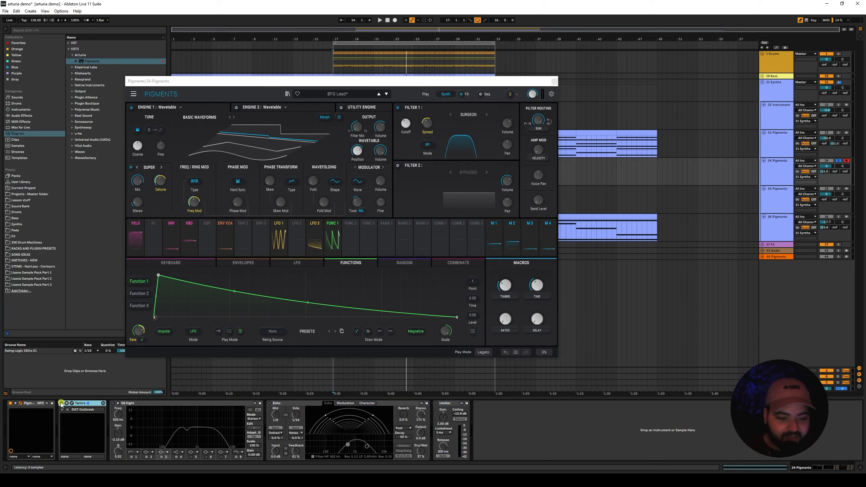
{"action": "left_click", "coordinate": [61, 403]}
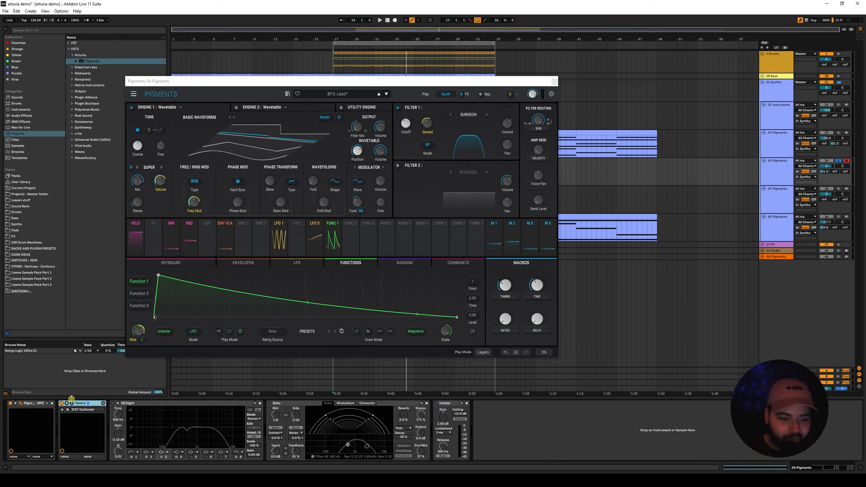
{"action": "left_click", "coordinate": [72, 403]}
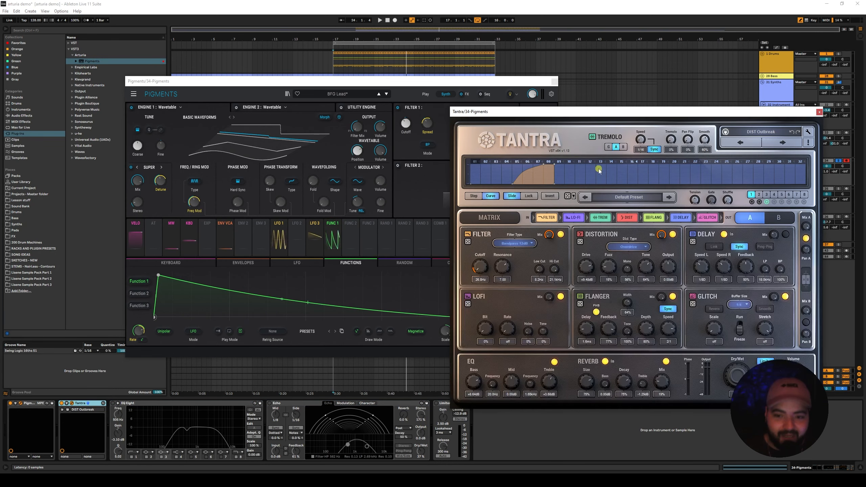
{"action": "key", "text": "space"}
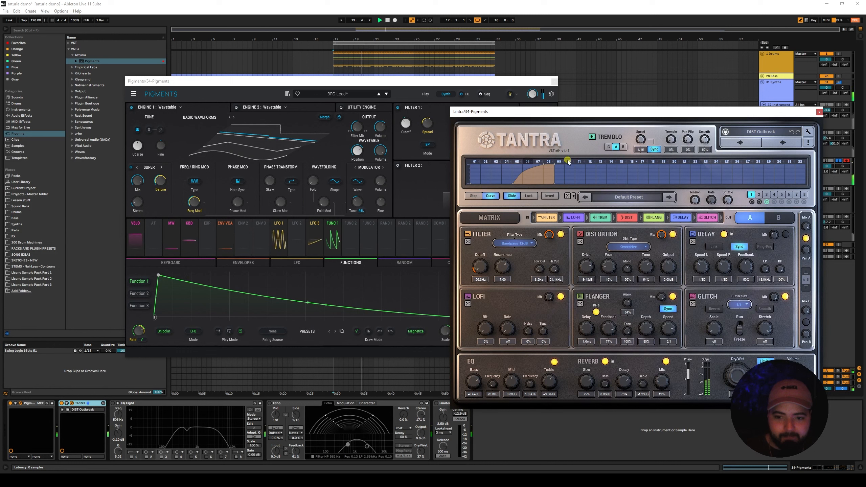
{"action": "key", "text": "space"}
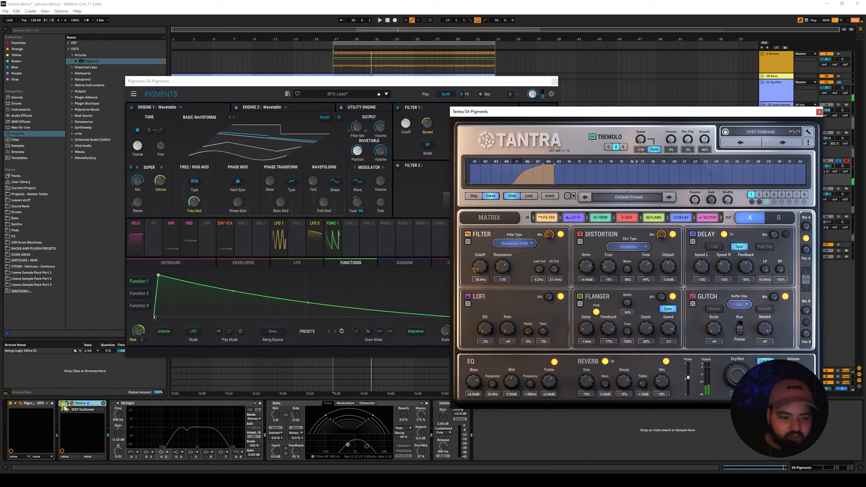
{"action": "left_click", "coordinate": [63, 404]}
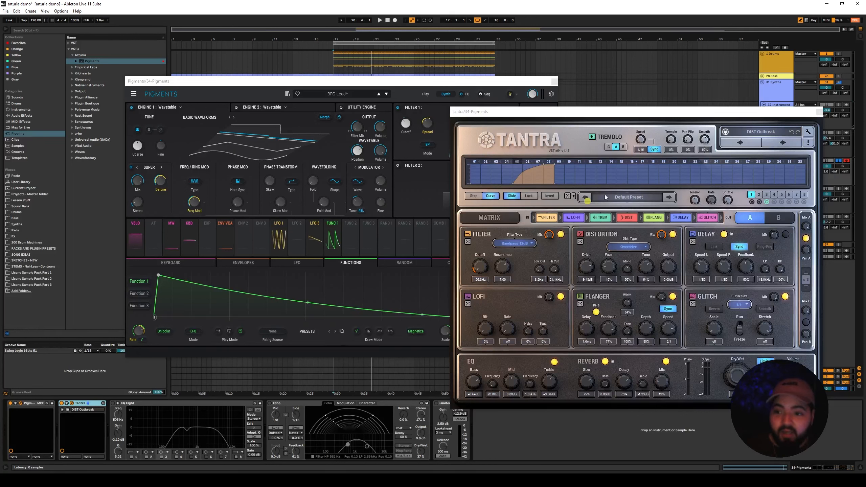
{"action": "left_click", "coordinate": [820, 112]}
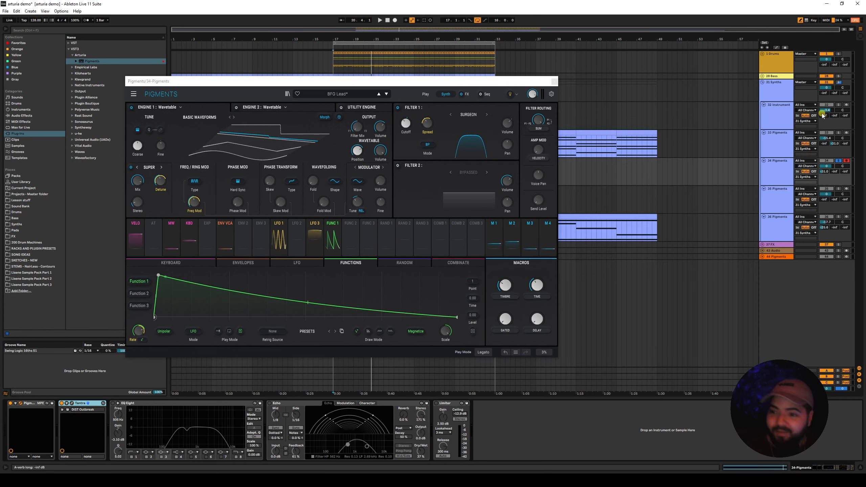
{"action": "left_click", "coordinate": [779, 176]}
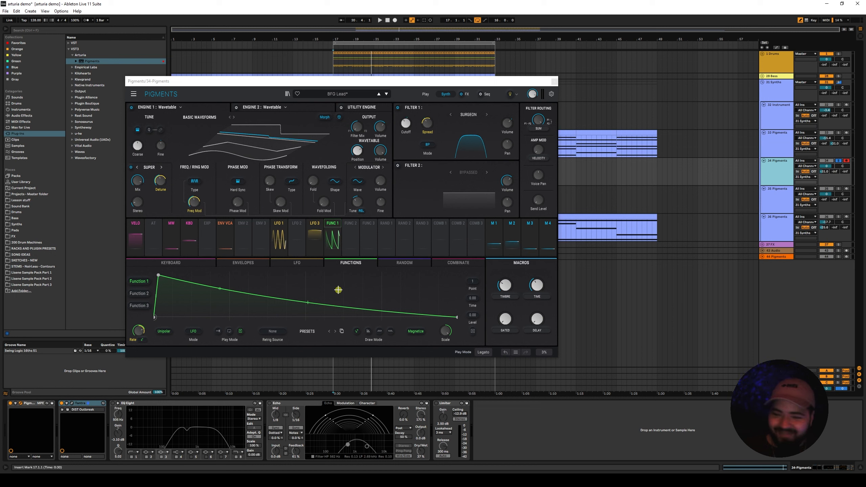
Switch on EQ Eight on 34 Pigments, audition its low-mid bands during playback, and compare the sound with the EQ bypassed and active.
{"action": "left_click", "coordinate": [113, 405]}
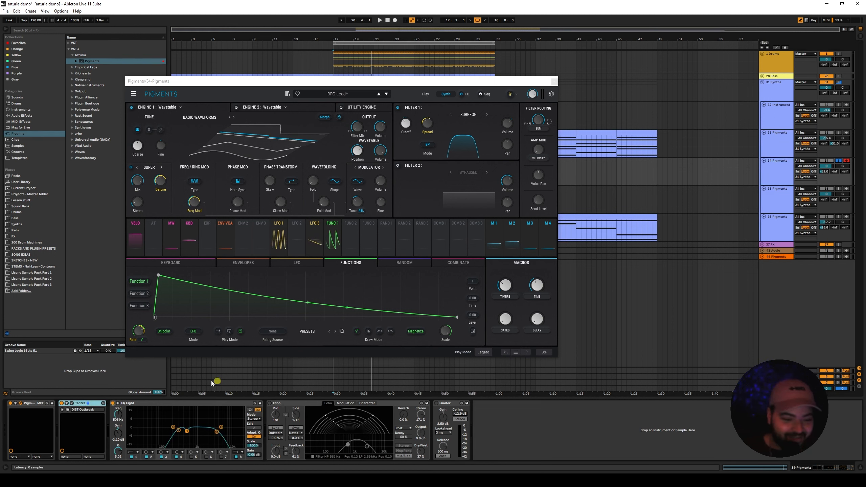
{"action": "left_click", "coordinate": [186, 431]}
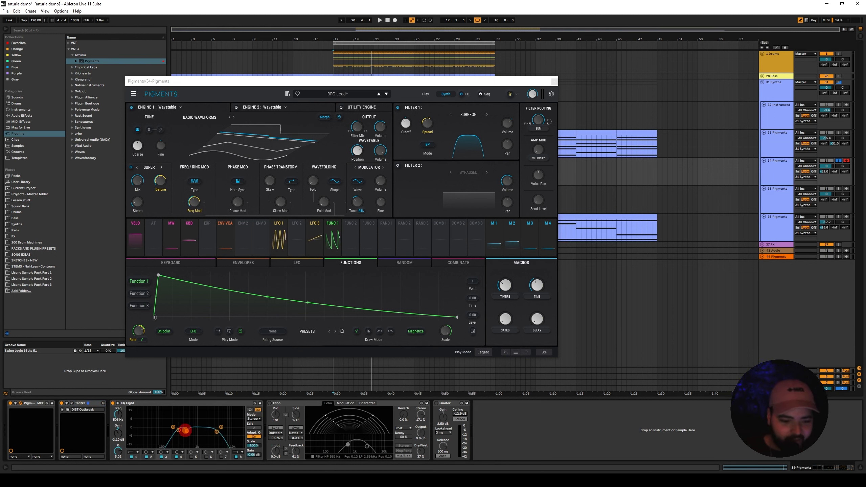
{"action": "left_click", "coordinate": [250, 410]}
{"action": "left_click_drag", "start_coordinate": [166, 428], "coordinate": [188, 431]}
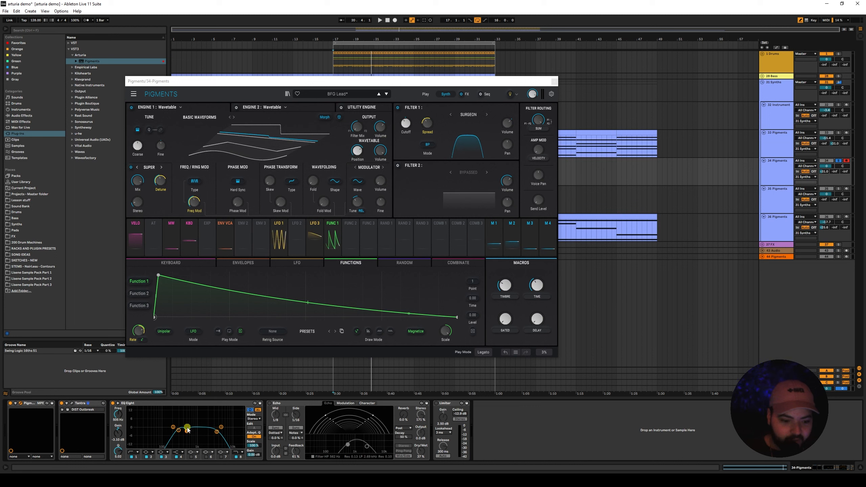
{"action": "key", "text": "space"}
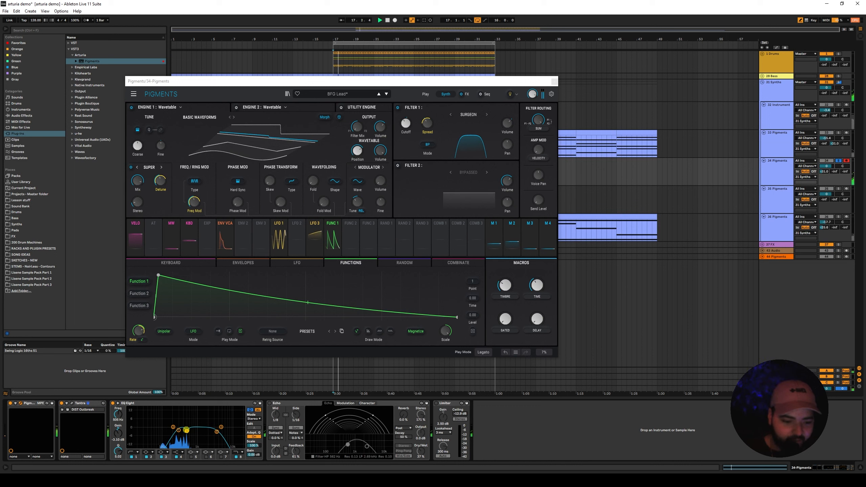
{"action": "left_click", "coordinate": [249, 411]}
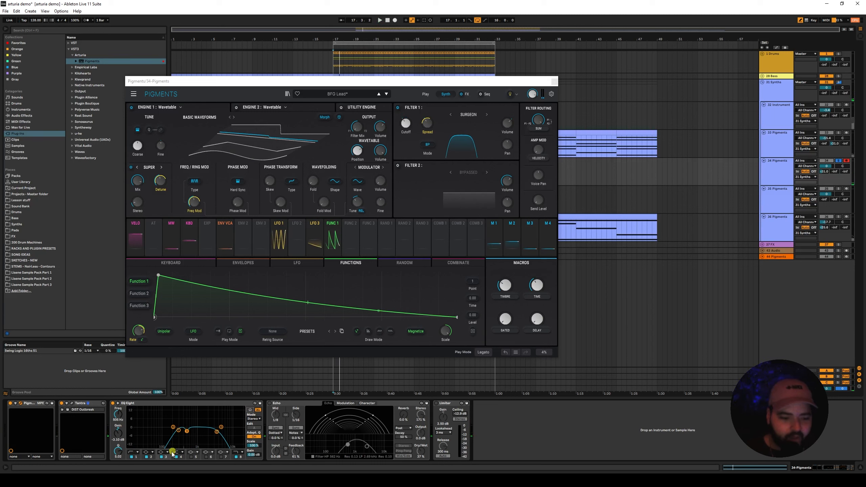
{"action": "left_click", "coordinate": [113, 403]}
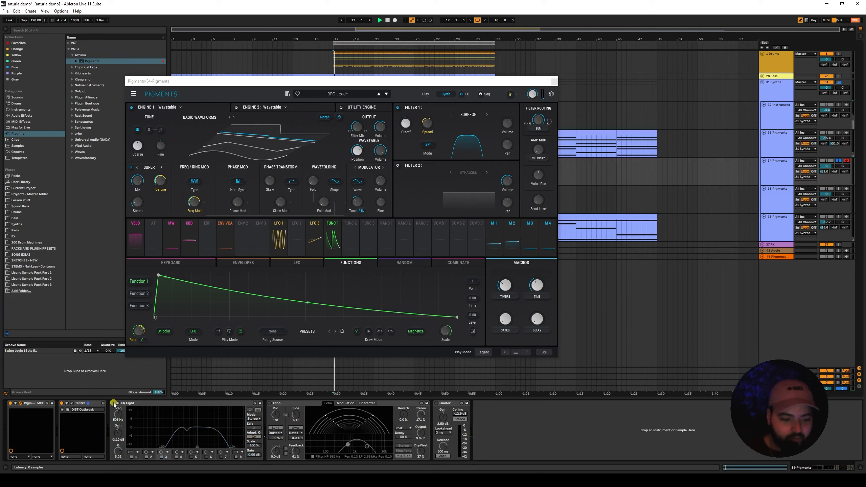
{"action": "left_click", "coordinate": [113, 403]}
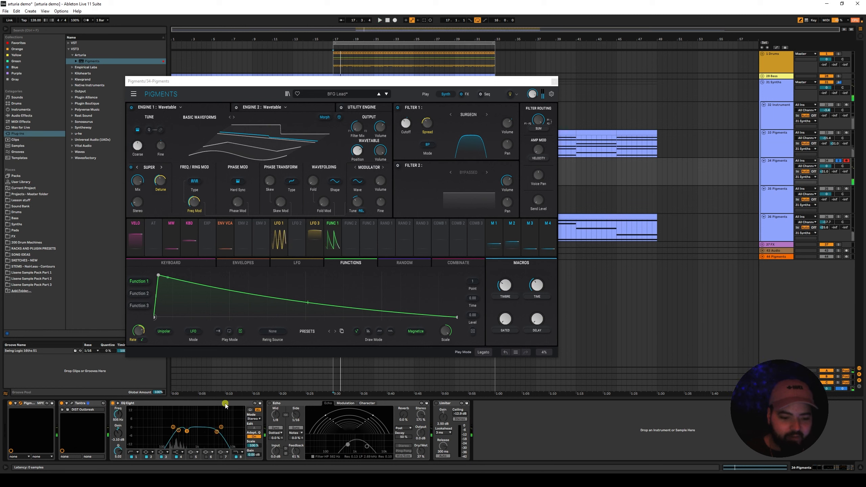
Switch on Echo and Limiter on 34 Pigments, play the full effects chain, and close the Pigments window.
{"action": "left_click", "coordinate": [269, 404]}
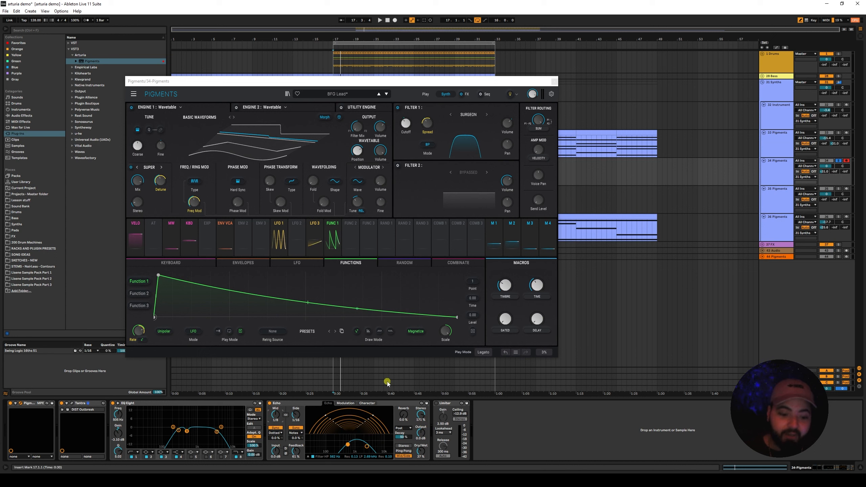
{"action": "left_click", "coordinate": [436, 403]}
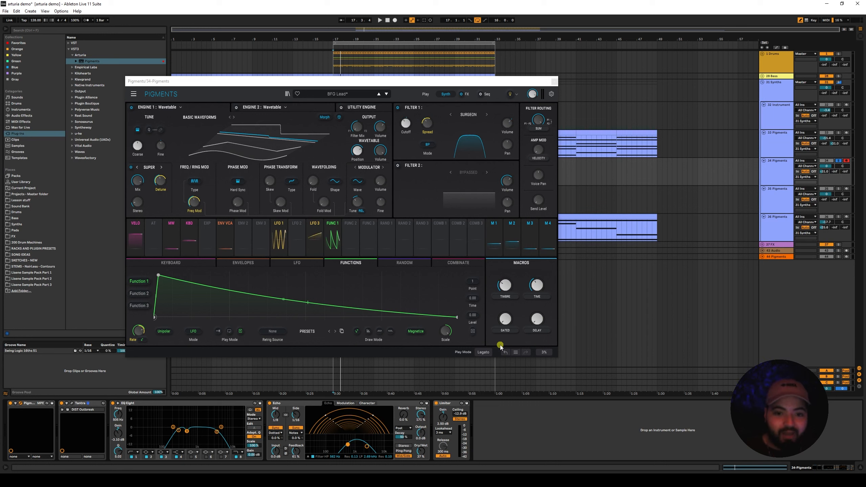
{"action": "key", "text": "space"}
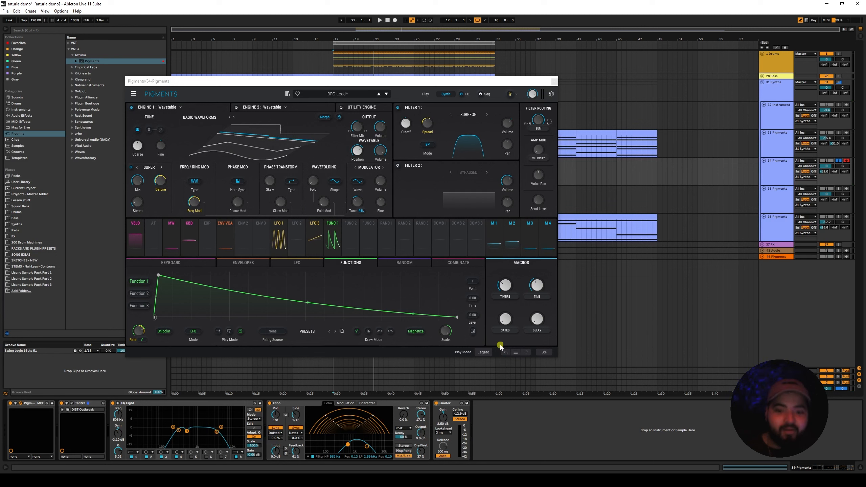
{"action": "left_click", "coordinate": [455, 404]}
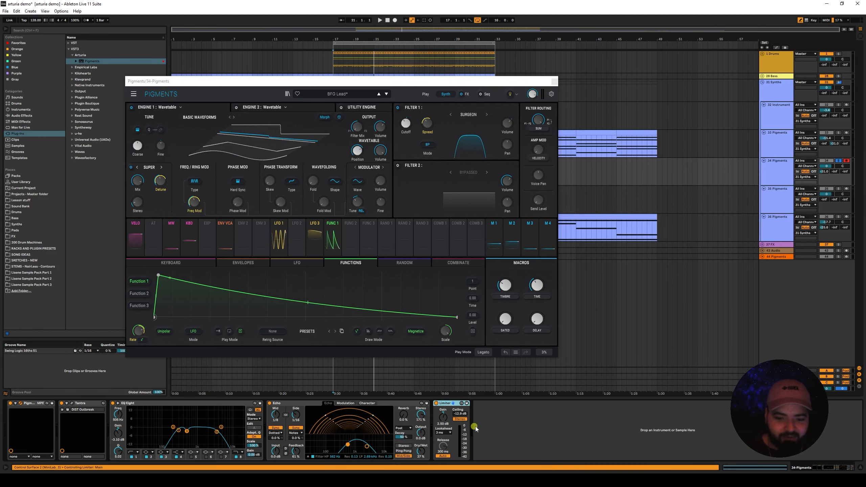
{"action": "left_click", "coordinate": [554, 85]}
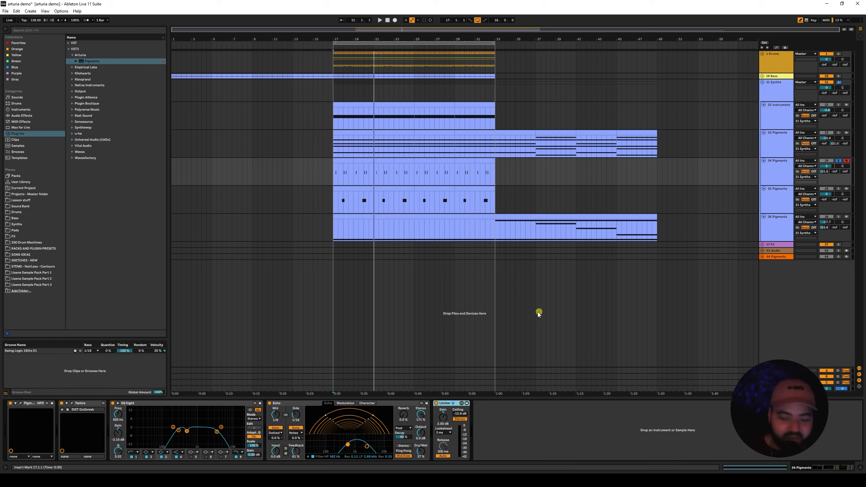
Play the part briefly, select 35 Pigments, and solo it together with the 32-Instrument Rack, 33 Pigments and 34 Pigments tracks.
{"action": "key", "text": "space"}
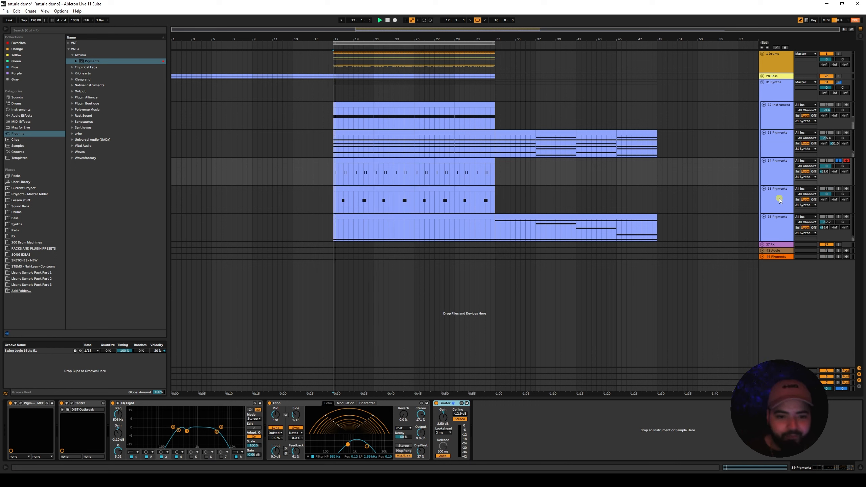
{"action": "left_click", "coordinate": [780, 199]}
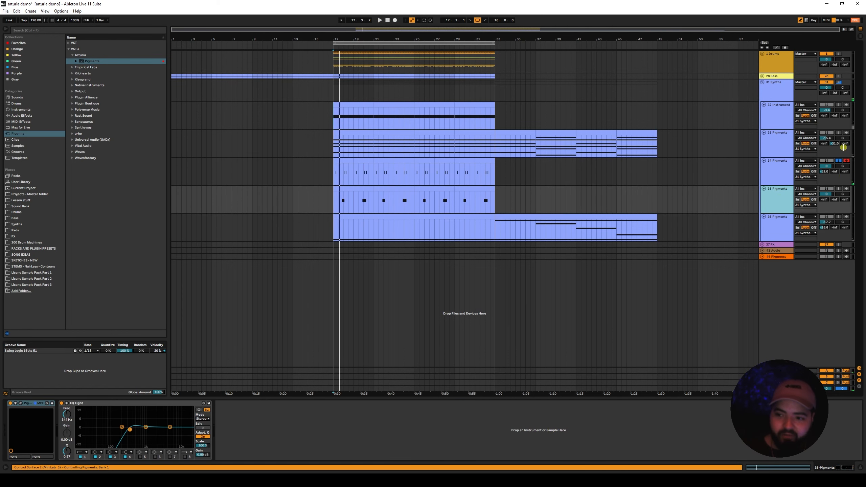
{"action": "left_click", "coordinate": [838, 133]}
{"action": "left_click", "coordinate": [838, 105]}
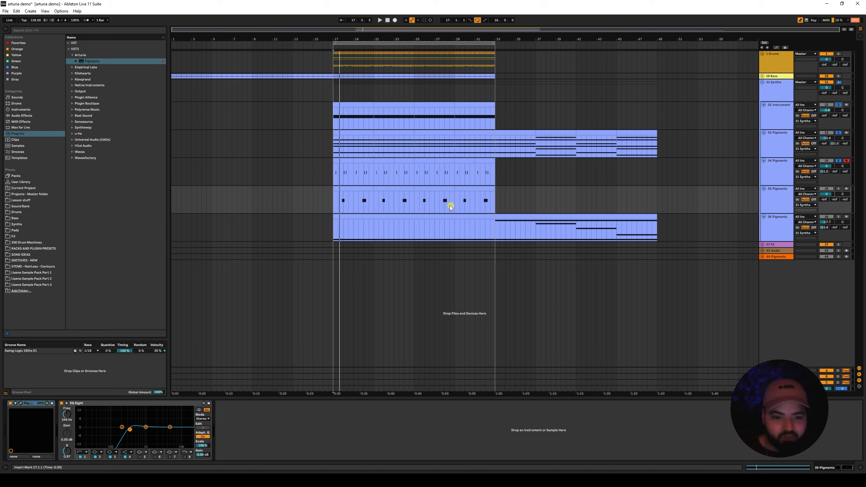
{"action": "left_click", "coordinate": [797, 194]}
{"action": "left_click", "coordinate": [789, 194]}
{"action": "left_click", "coordinate": [789, 194]}
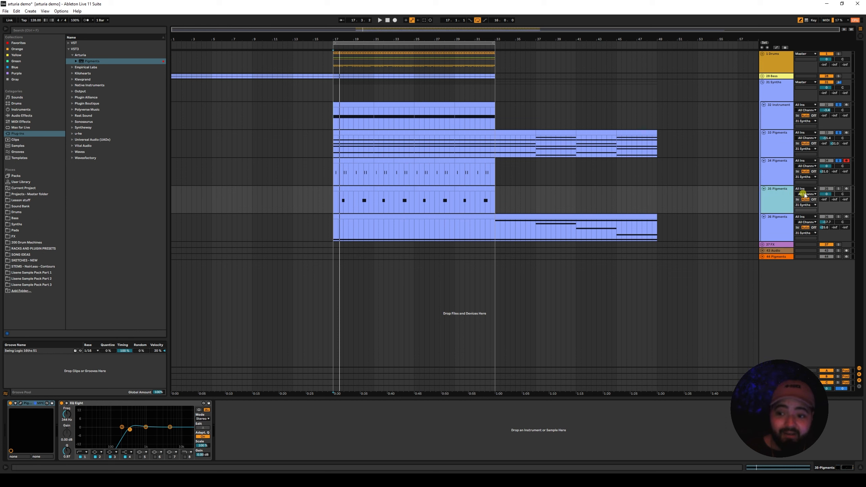
{"action": "left_click", "coordinate": [838, 189]}
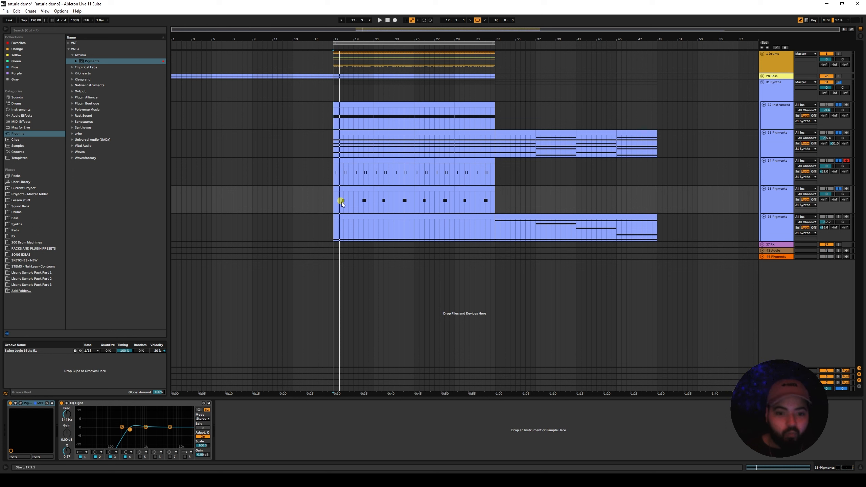
Solo only 35 Pigments and open its Pigments instrument, moving the window clear of the track's clip.
{"action": "left_click", "coordinate": [342, 198]}
{"action": "left_click", "coordinate": [823, 189]}
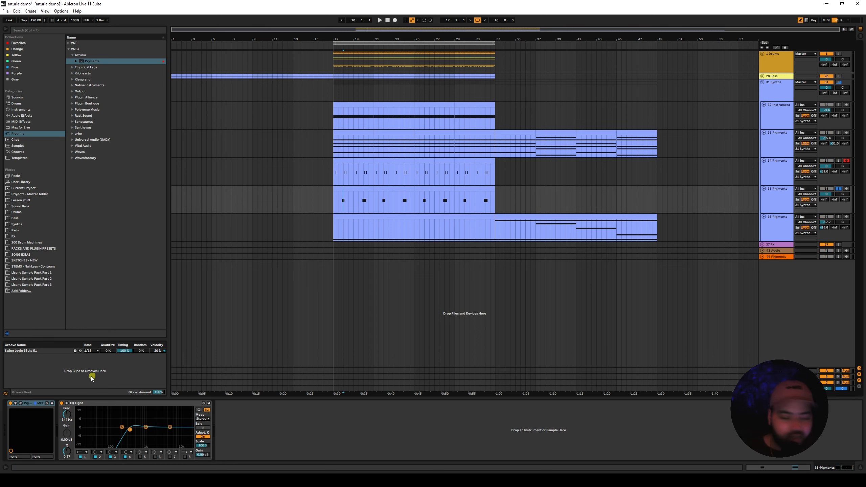
{"action": "left_click", "coordinate": [21, 403]}
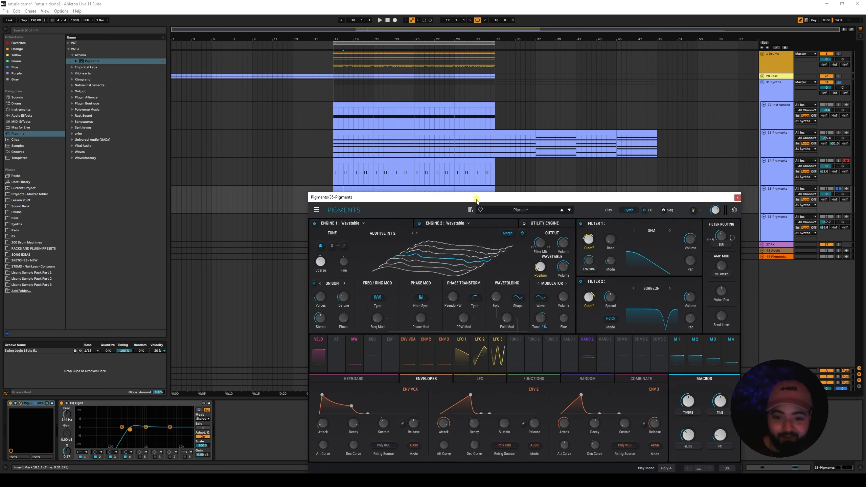
{"action": "left_click_drag", "start_coordinate": [477, 195], "coordinate": [317, 136]}
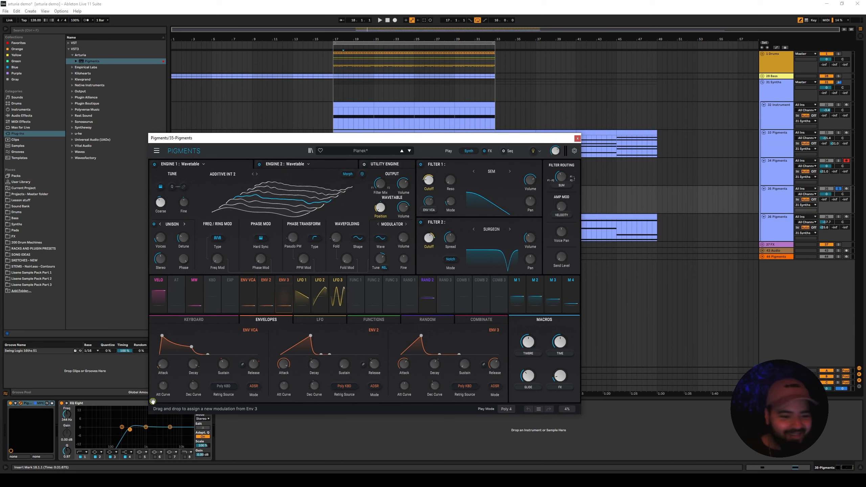
{"action": "left_click_drag", "start_coordinate": [367, 139], "coordinate": [413, 247]}
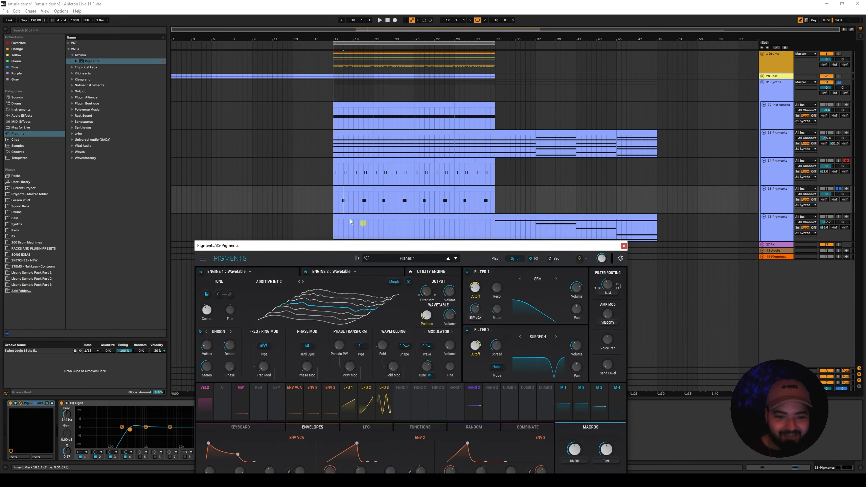
Play 35 Pigments alone from bar 17, inspect the Filter 2 Cutoff in its Pigments window, and stop playback.
{"action": "left_click", "coordinate": [333, 197]}
{"action": "key", "text": "space"}
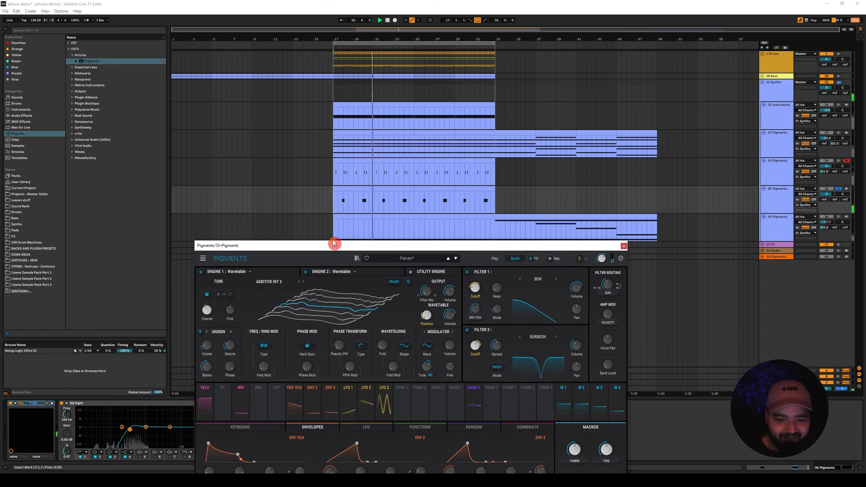
{"action": "left_click_drag", "start_coordinate": [335, 245], "coordinate": [254, 108]}
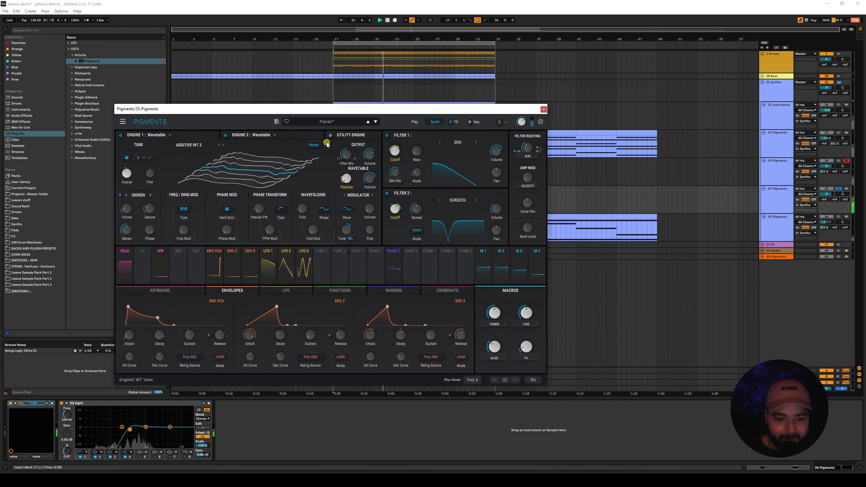
{"action": "mouse_move", "coordinate": [397, 214]}
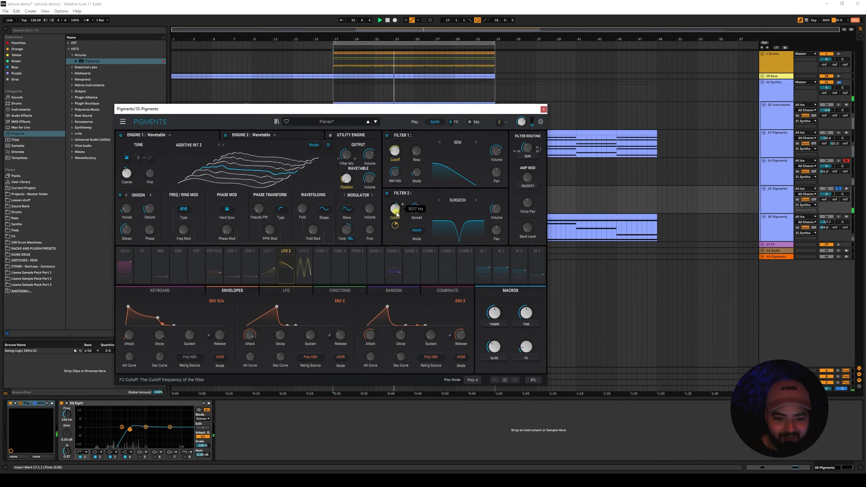
{"action": "key", "text": "space"}
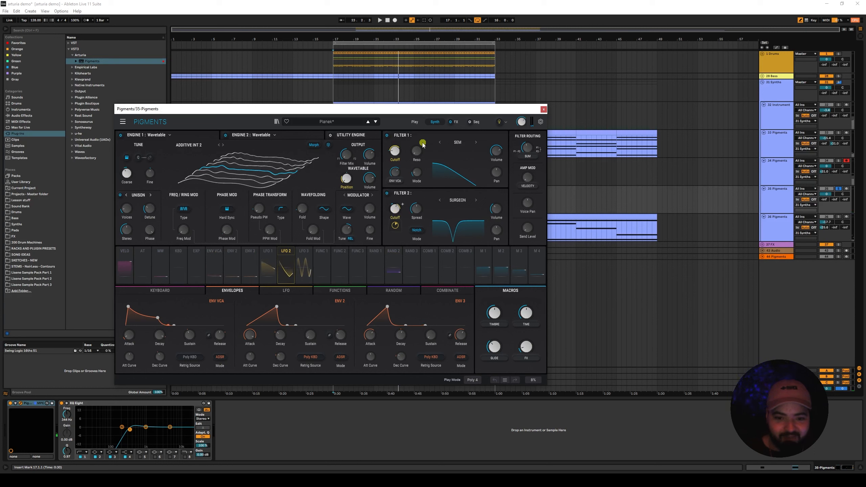
Examine the LFO 2 modulation of the Filter 2 Cutoff and look over the LFO 1, LFO 2 and LFO 3 settings.
{"action": "left_click_drag", "start_coordinate": [395, 225], "coordinate": [396, 228]}
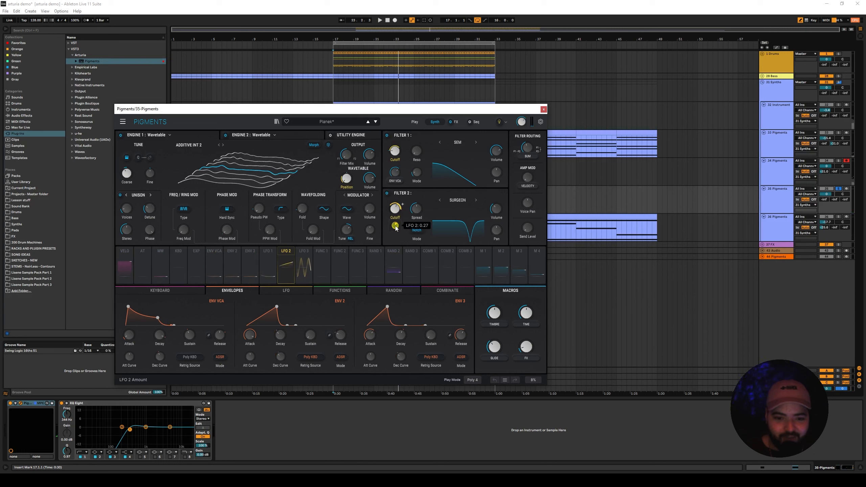
{"action": "left_click", "coordinate": [288, 266]}
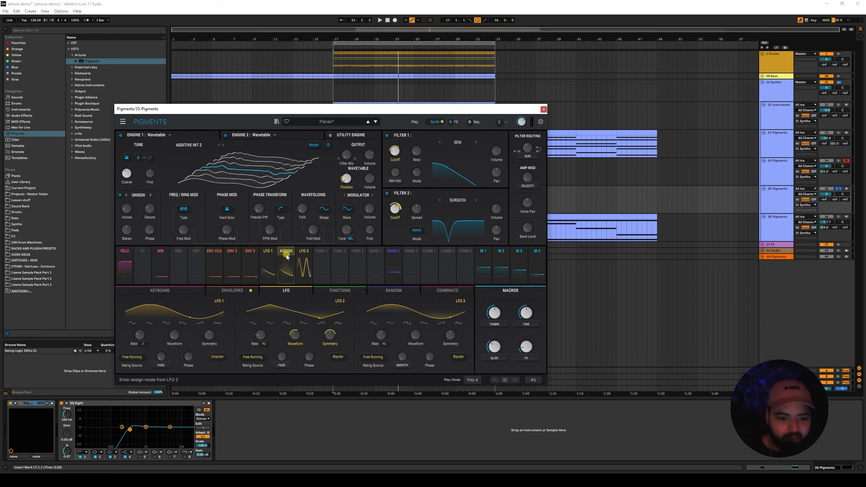
{"action": "left_click_drag", "start_coordinate": [261, 261], "coordinate": [250, 298]}
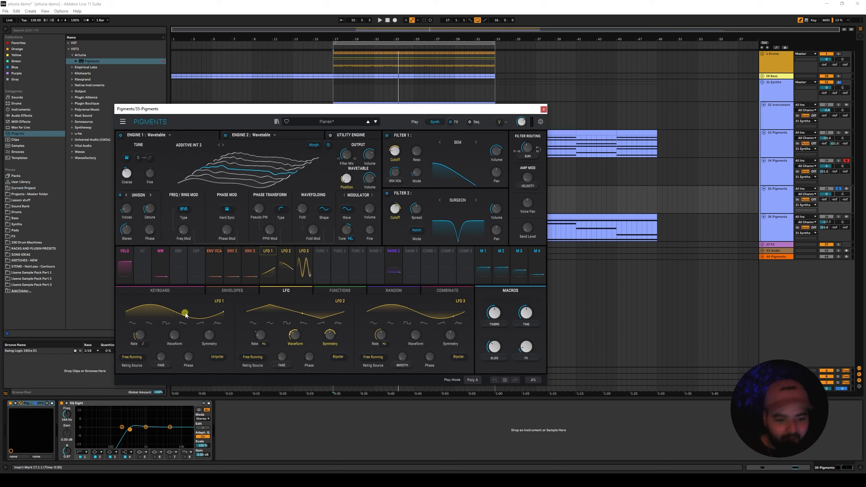
{"action": "left_click_drag", "start_coordinate": [185, 314], "coordinate": [328, 290]}
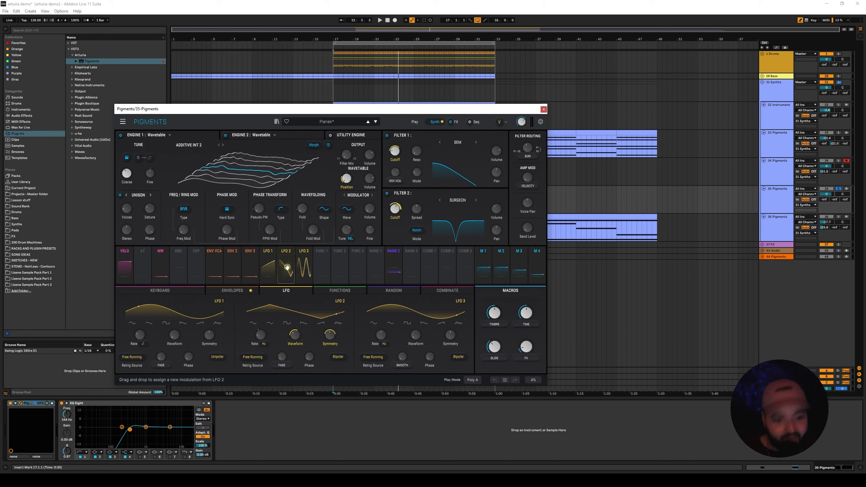
{"action": "left_click_drag", "start_coordinate": [287, 267], "coordinate": [471, 217]}
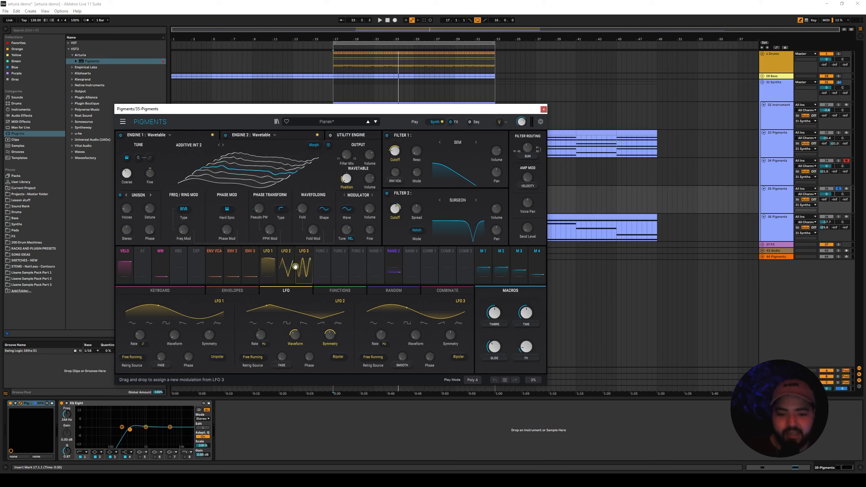
{"action": "left_click_drag", "start_coordinate": [295, 267], "coordinate": [477, 156]}
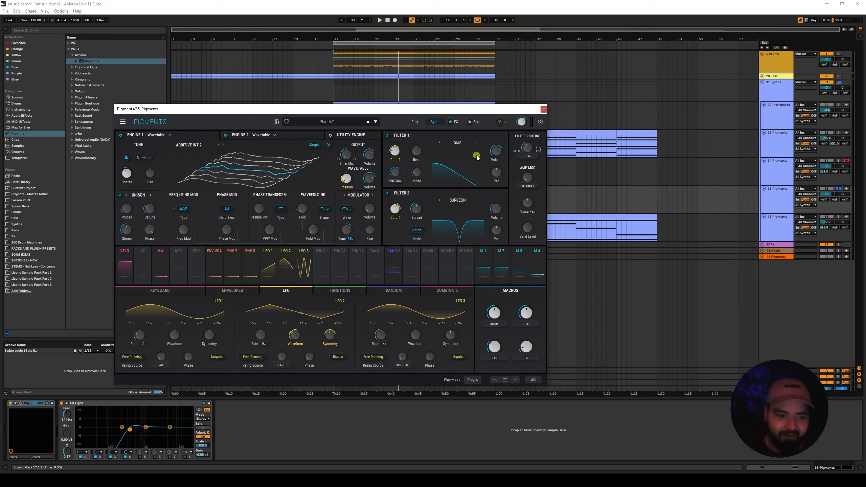
{"action": "left_click_drag", "start_coordinate": [389, 211], "coordinate": [395, 208]}
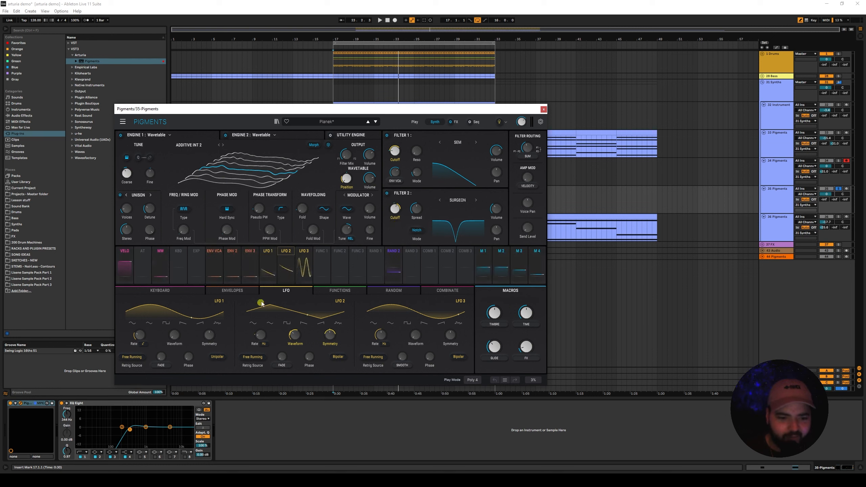
{"action": "left_click_drag", "start_coordinate": [268, 266], "coordinate": [259, 335]}
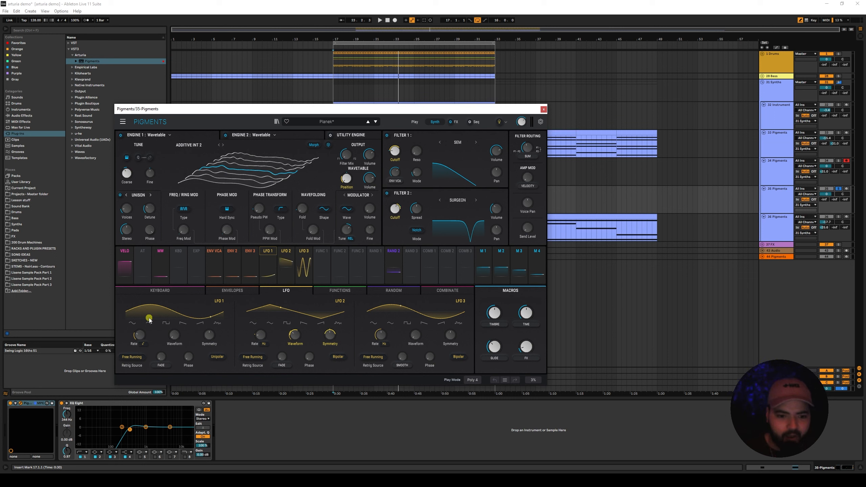
{"action": "left_click_drag", "start_coordinate": [218, 309], "coordinate": [409, 240]}
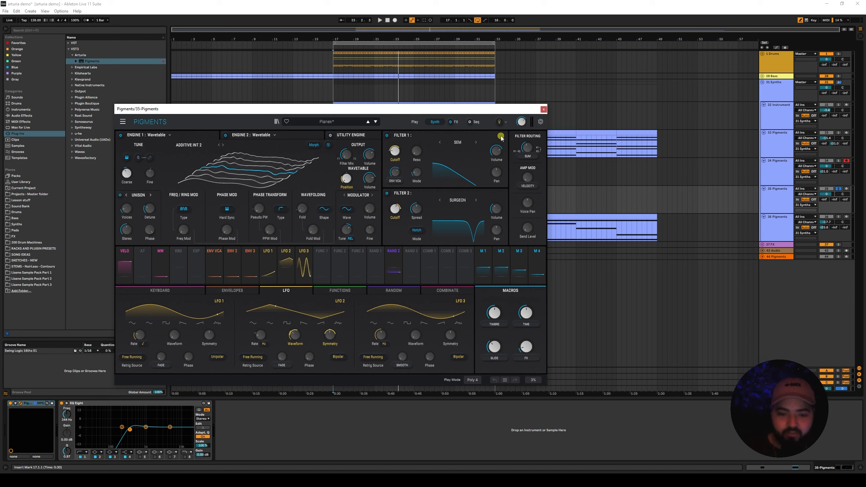
{"action": "left_click_drag", "start_coordinate": [501, 138], "coordinate": [802, 189]}
Solo the other synth tracks together with 35 Pigments, play all the layers, and close the Pigments window.
{"action": "left_click_drag", "start_coordinate": [473, 109], "coordinate": [504, 167]}
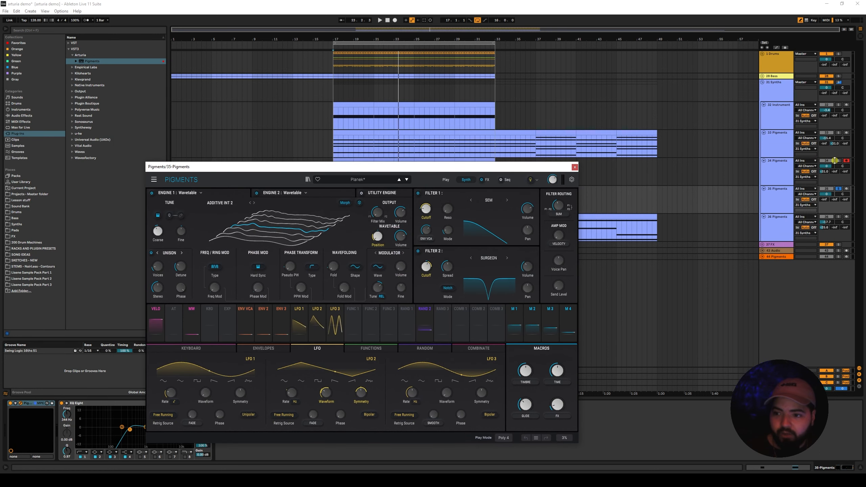
{"action": "left_click", "coordinate": [838, 161], "text": "ctrl"}
{"action": "left_click", "coordinate": [840, 129]}
{"action": "left_click", "coordinate": [839, 133], "text": "ctrl"}
{"action": "key", "text": "space"}
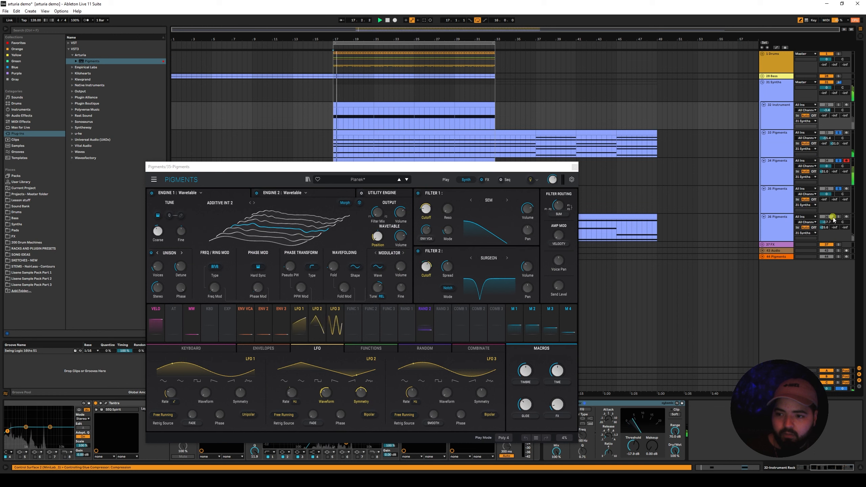
{"action": "left_click", "coordinate": [574, 165]}
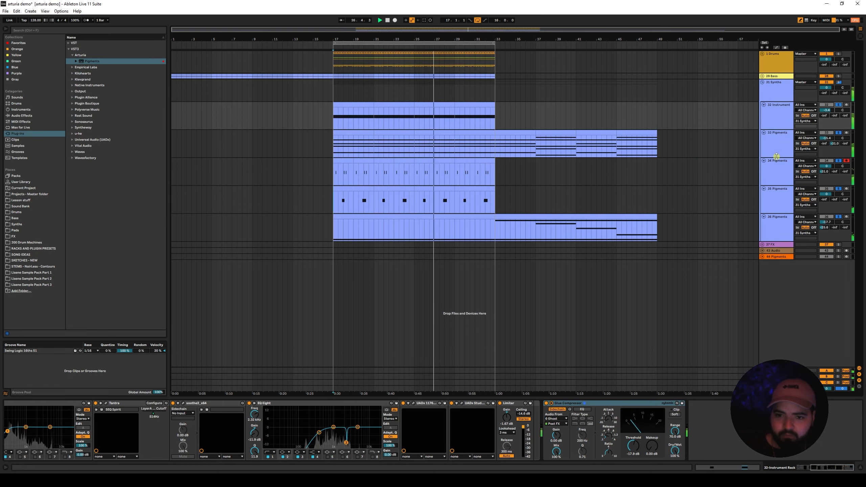
Stop playback, return to bar 17 on 32-Instrument Rack, and open the Pigments instrument at the start of its device chain.
{"action": "left_click", "coordinate": [830, 468]}
{"action": "left_click_drag", "start_coordinate": [829, 467], "coordinate": [814, 467]}
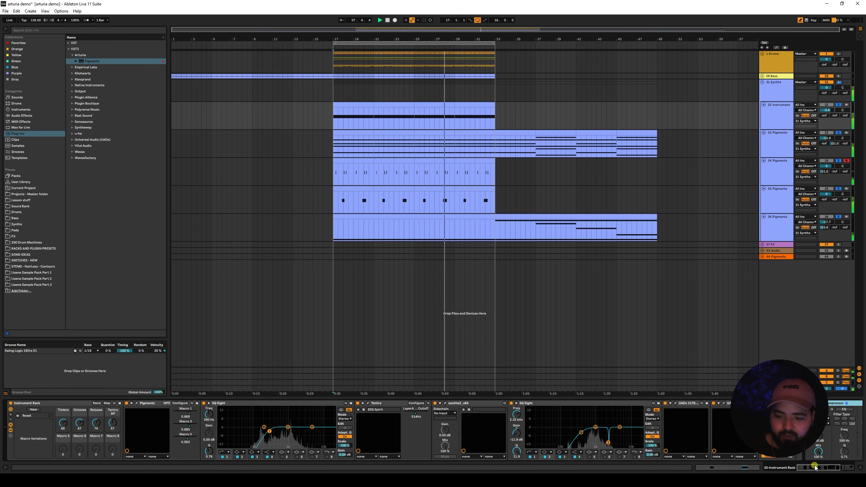
{"action": "key", "text": "space"}
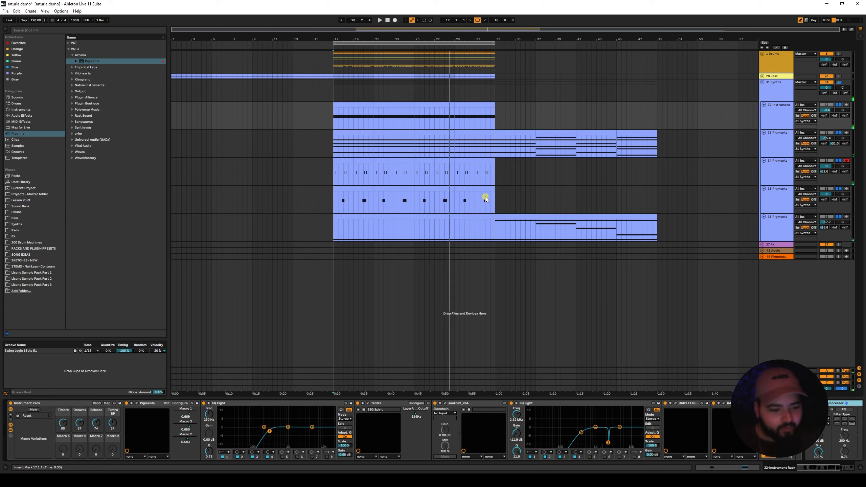
{"action": "left_click", "coordinate": [781, 105]}
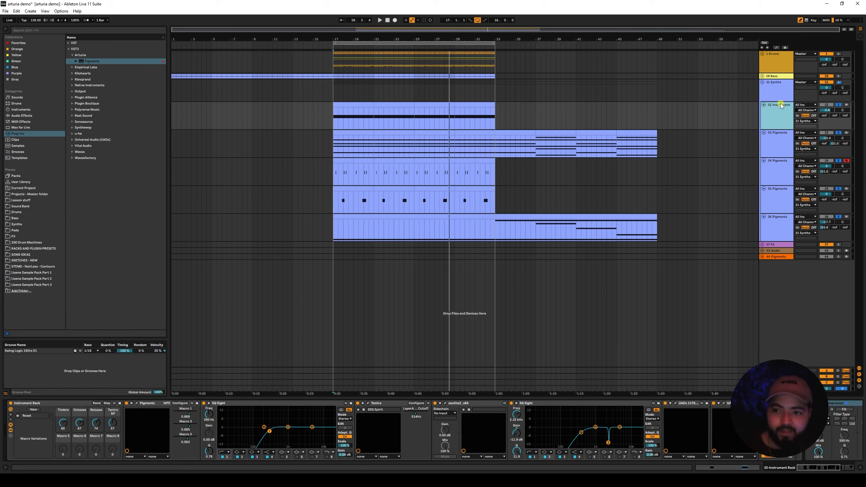
{"action": "left_click", "coordinate": [332, 112]}
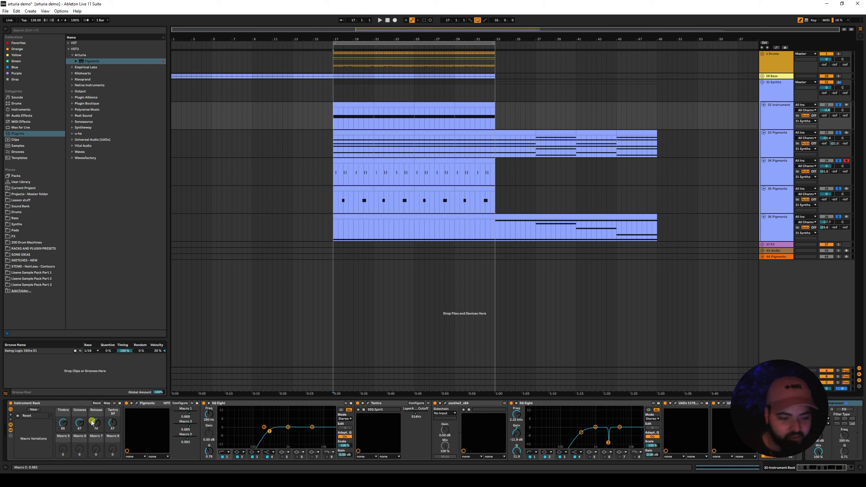
{"action": "left_click", "coordinate": [155, 412]}
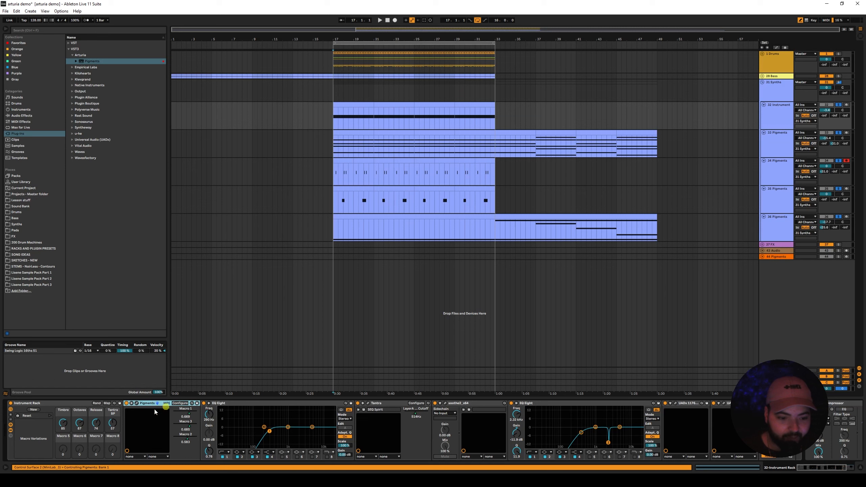
{"action": "left_click", "coordinate": [137, 403]}
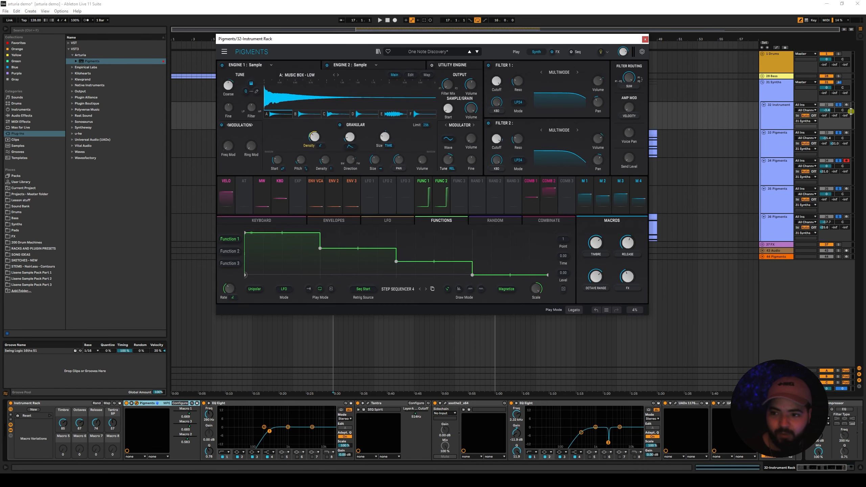
Solo only 32-Instrument Rack, play it, and audition its Tantra BP macro, lowering the macro to 46.
{"action": "left_click", "coordinate": [838, 106]}
{"action": "key", "text": "space"}
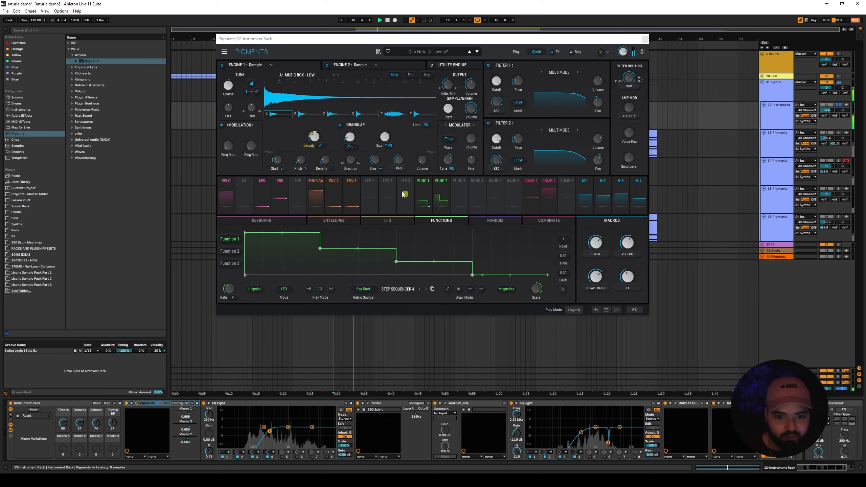
{"action": "mouse_move", "coordinate": [112, 422]}
{"action": "left_mouse_down"}
{"action": "mouse_move", "coordinate": [112, 411]}
{"action": "mouse_move", "coordinate": [112, 429]}
{"action": "mouse_move", "coordinate": [113, 415]}
{"action": "mouse_move", "coordinate": [62, 417]}
{"action": "mouse_move", "coordinate": [62, 442]}
{"action": "mouse_move", "coordinate": [62, 420]}
{"action": "mouse_move", "coordinate": [112, 423]}
{"action": "left_mouse_up"}
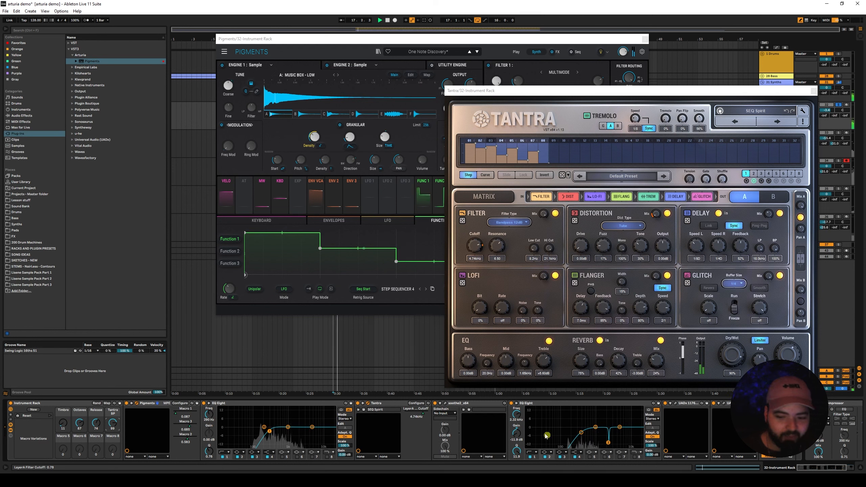
{"action": "left_click_drag", "start_coordinate": [112, 422], "coordinate": [112, 430]}
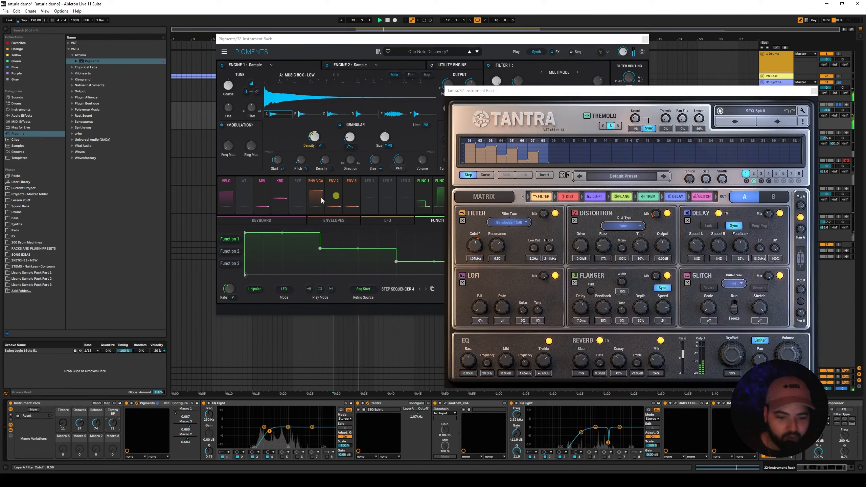
{"action": "left_click_drag", "start_coordinate": [113, 423], "coordinate": [113, 431]}
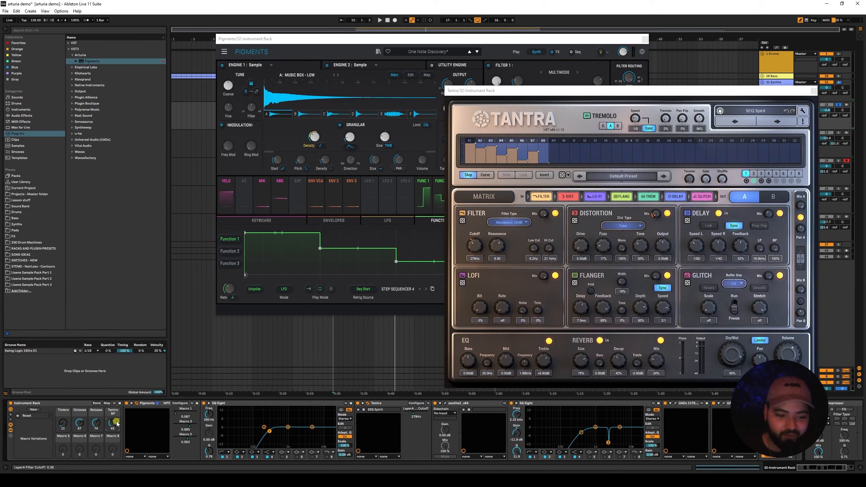
Audition the 32-Instrument Rack macros, setting Tantra BP to 35 and Timbre to 100, stop playback, and select the Reset macro variation.
{"action": "left_click_drag", "start_coordinate": [110, 424], "coordinate": [110, 421]}
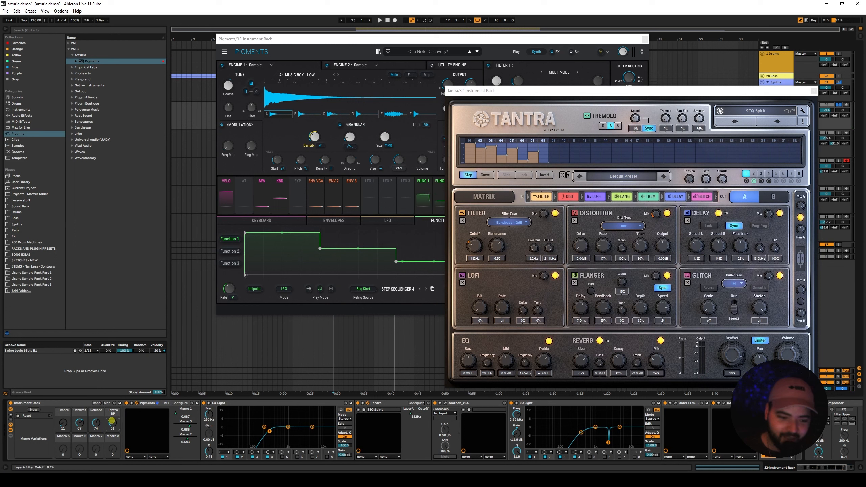
{"action": "left_click_drag", "start_coordinate": [112, 422], "coordinate": [113, 421]}
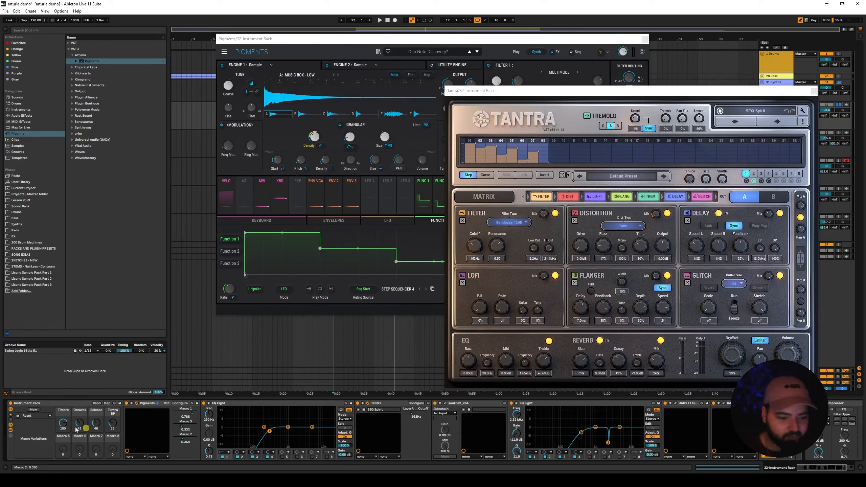
{"action": "key", "text": "space"}
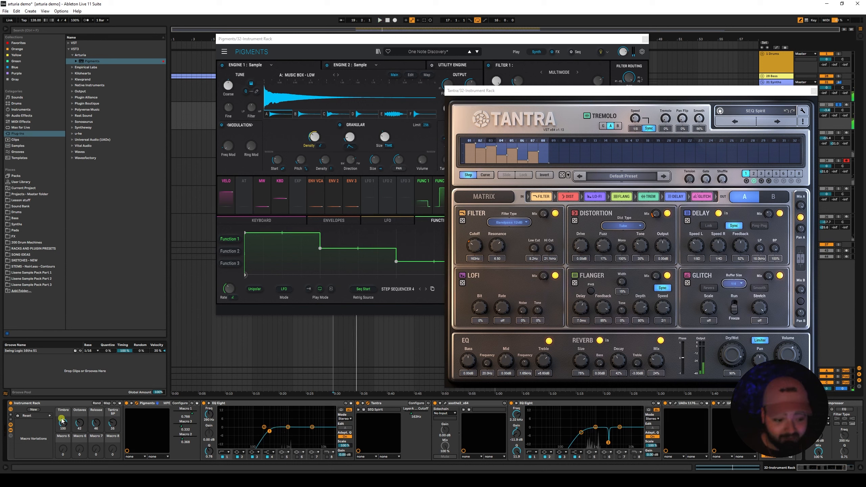
{"action": "left_click", "coordinate": [27, 416]}
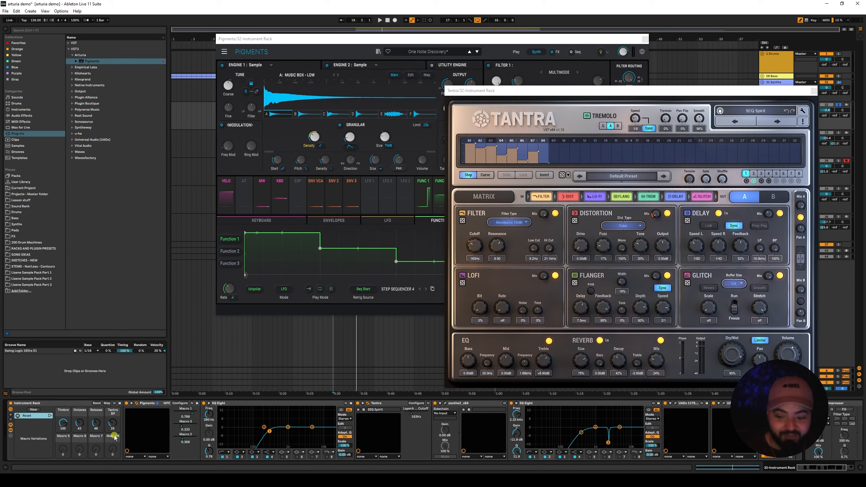
{"action": "left_click", "coordinate": [76, 404]}
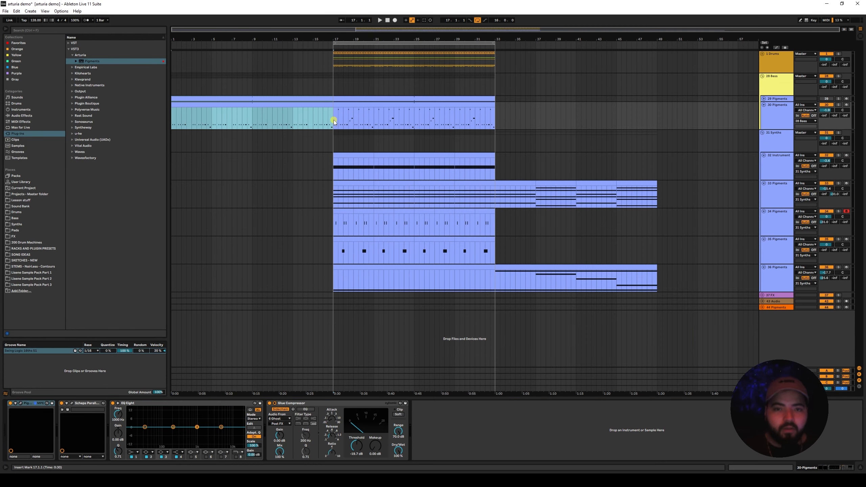
Solo the 30 Pigments bass track and play it from bar 17.
{"action": "left_click", "coordinate": [337, 118]}
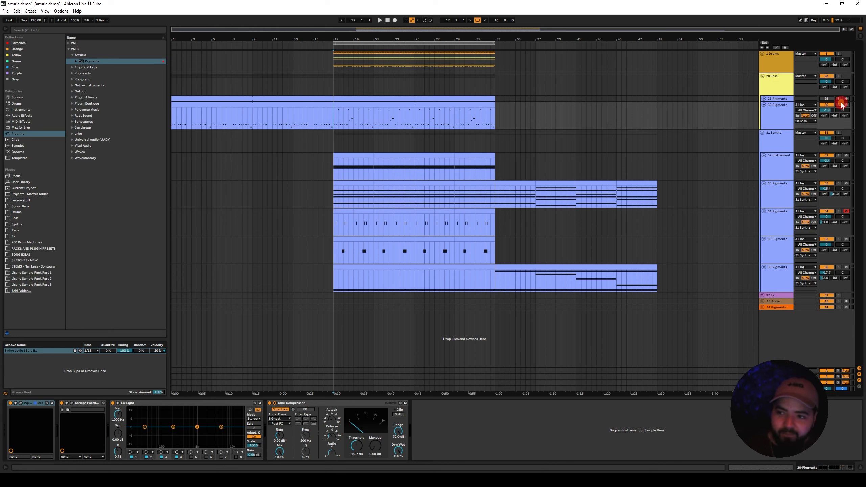
{"action": "left_click", "coordinate": [841, 105]}
{"action": "key", "text": "space"}
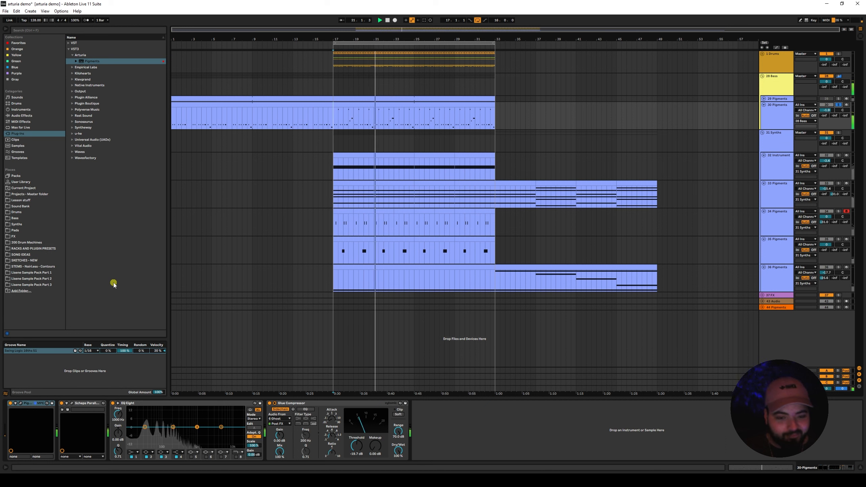
Open the 30 Pigments MIDI clip that starts at bar 17 and look over its bass notes.
{"action": "double_click", "coordinate": [385, 105]}
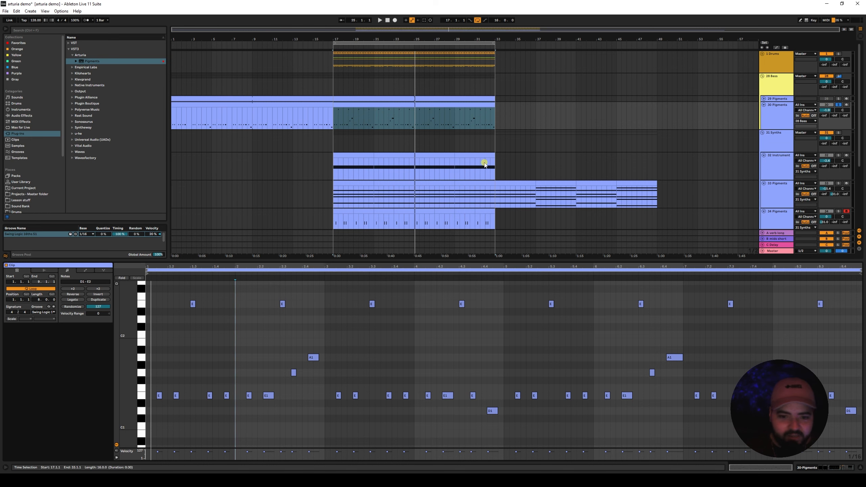
{"action": "scroll", "coordinate": [474, 163], "scroll_direction": "down", "scroll_amount": 4}
{"action": "scroll", "coordinate": [438, 158], "scroll_direction": "up", "scroll_amount": 3}
{"action": "left_click", "coordinate": [251, 317]}
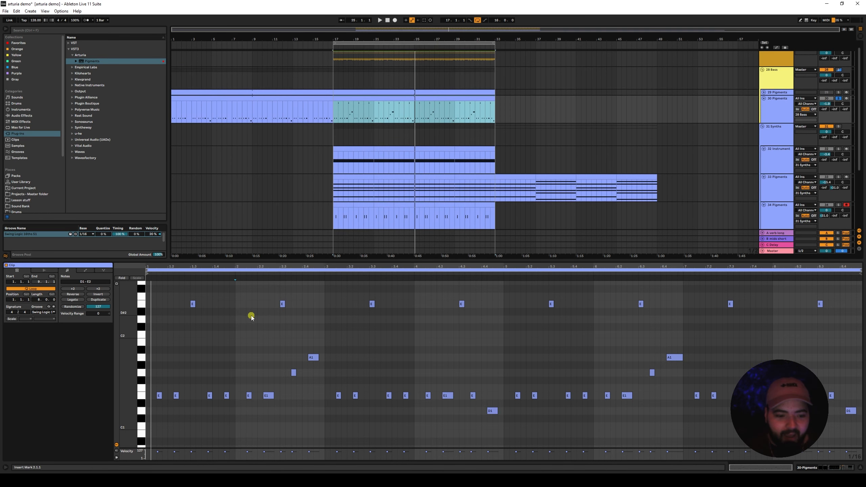
{"action": "left_click", "coordinate": [417, 340]}
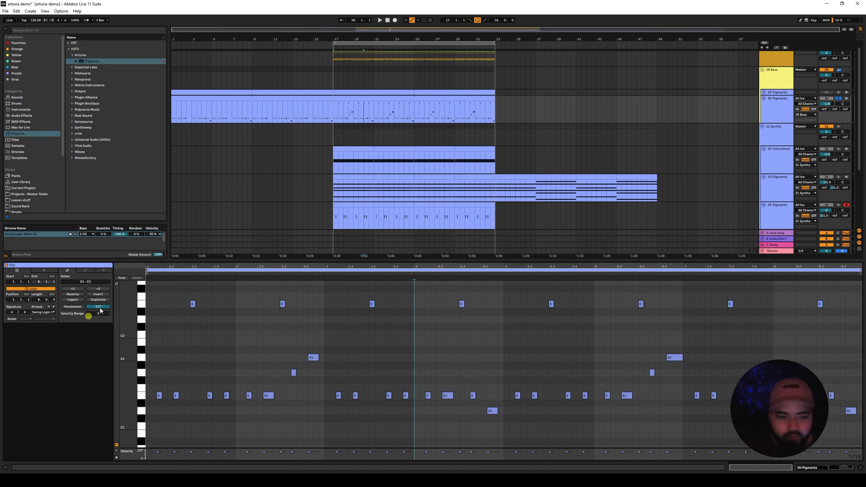
Show the clip's Pitch Bend envelope, play the bend from bar 22, then return to bar 17 and the note view.
{"action": "left_click", "coordinate": [87, 271]}
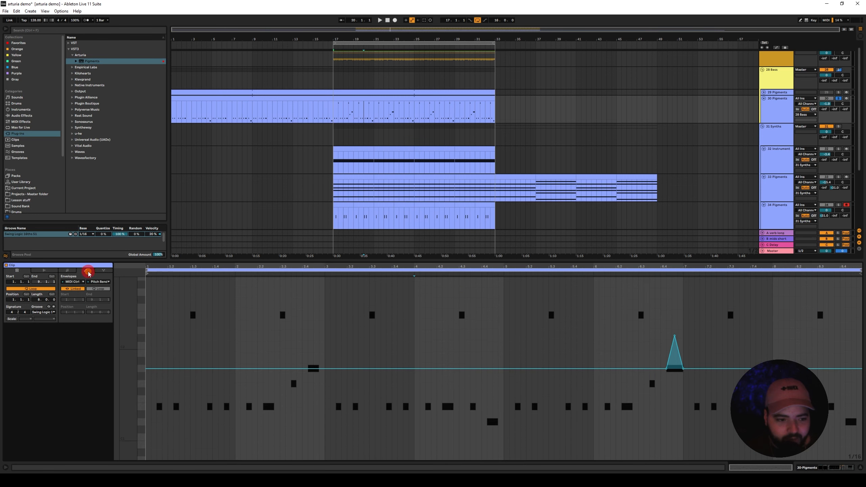
{"action": "left_click", "coordinate": [585, 332]}
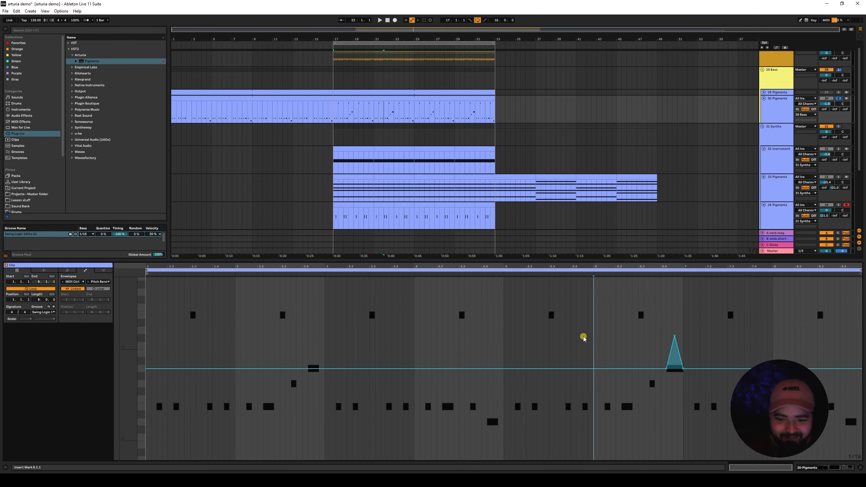
{"action": "key", "text": "space"}
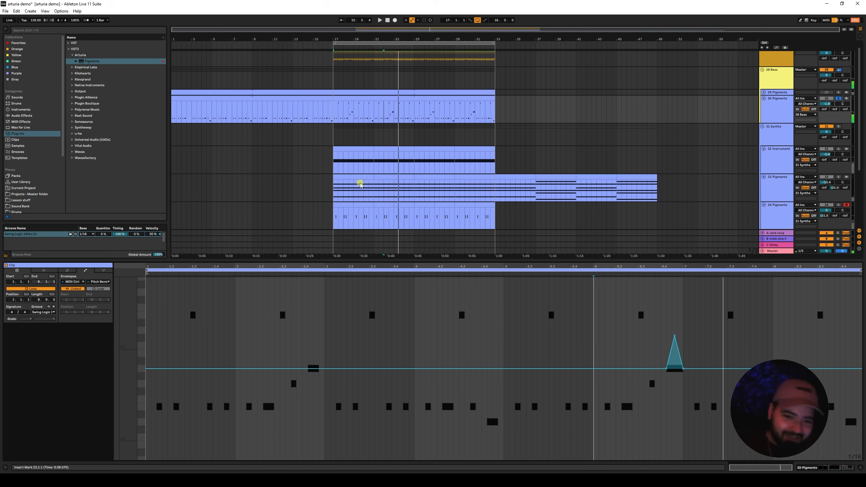
{"action": "left_click", "coordinate": [333, 113]}
{"action": "key", "text": "space"}
{"action": "left_click", "coordinate": [61, 272]}
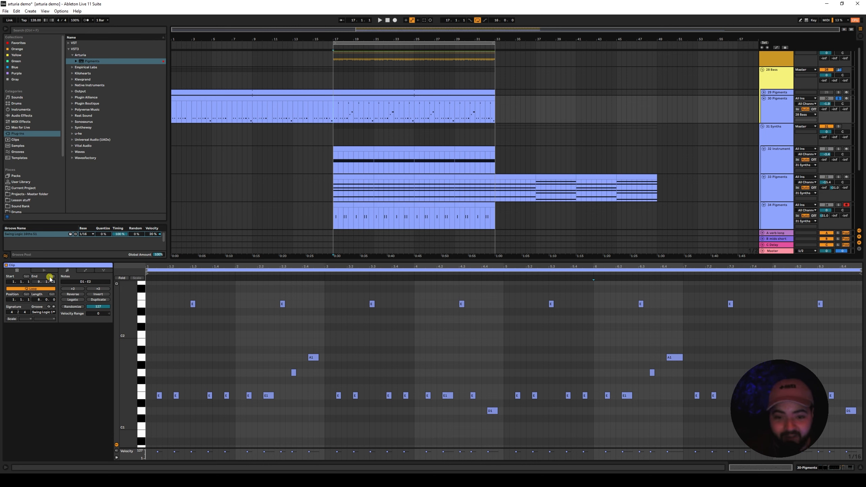
Open the Pigments instrument on 30 Pigments, play the bass, and audition a shorter Env VCA Release of about 302 ms.
{"action": "left_click", "coordinate": [771, 102]}
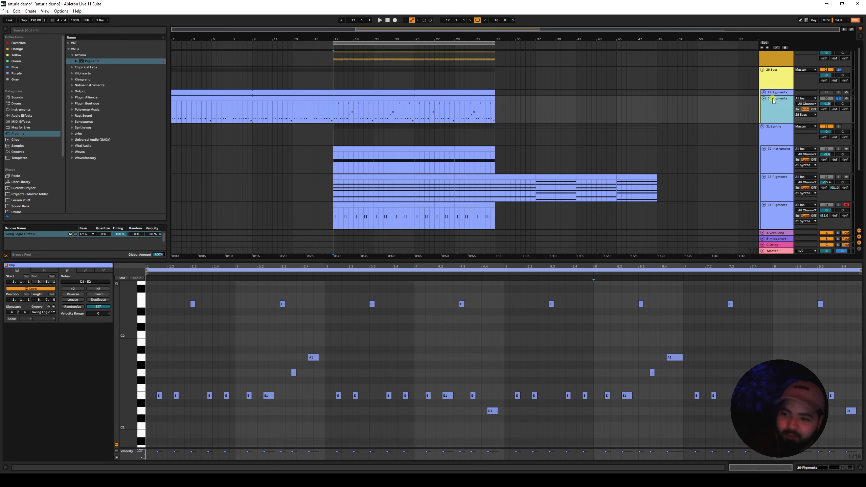
{"action": "left_click", "coordinate": [773, 101]}
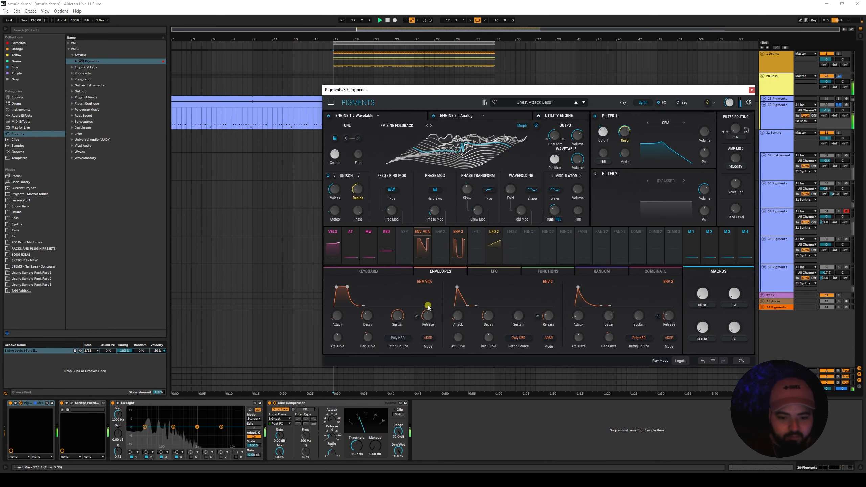
{"action": "mouse_move", "coordinate": [429, 319]}
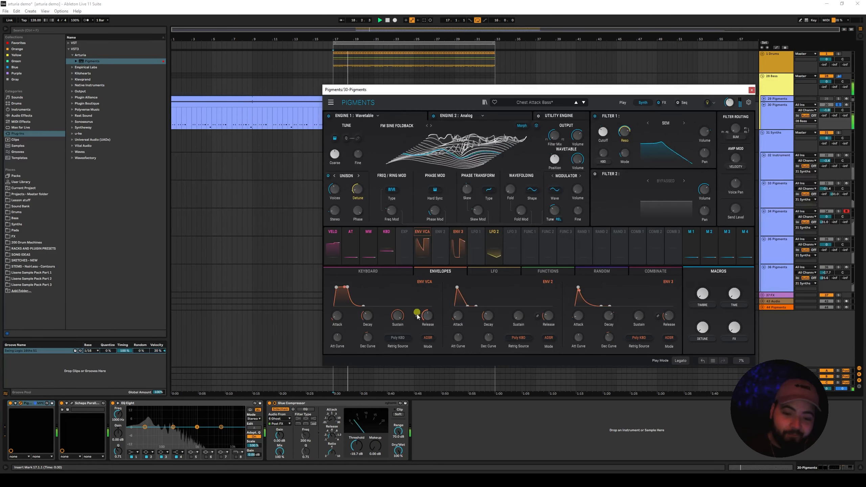
{"action": "left_click_drag", "start_coordinate": [427, 315], "coordinate": [428, 324]}
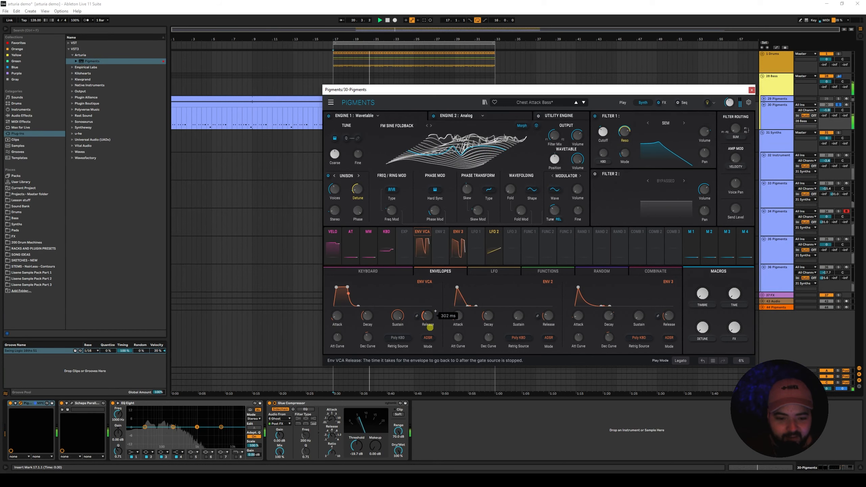
Solo the 31 Synths group together with the bass, audition the Env VCA Release at 251 ms, and close the Pigments window.
{"action": "left_click", "coordinate": [838, 133]}
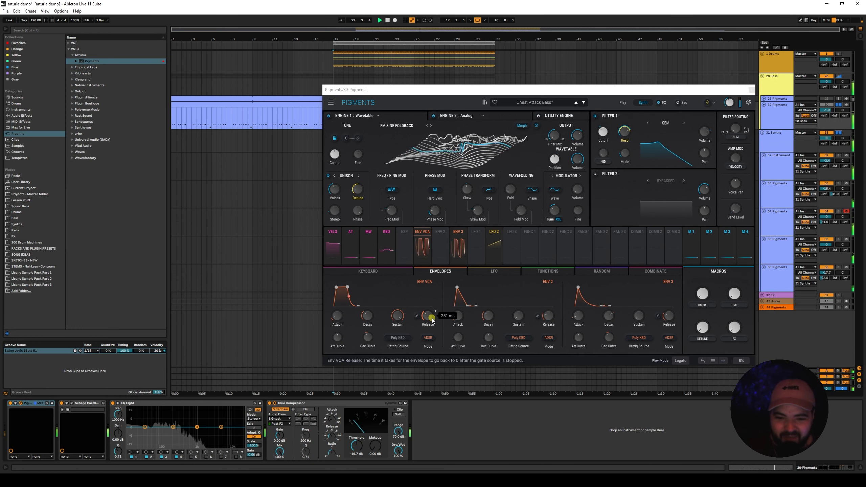
{"action": "mouse_move", "coordinate": [454, 319]}
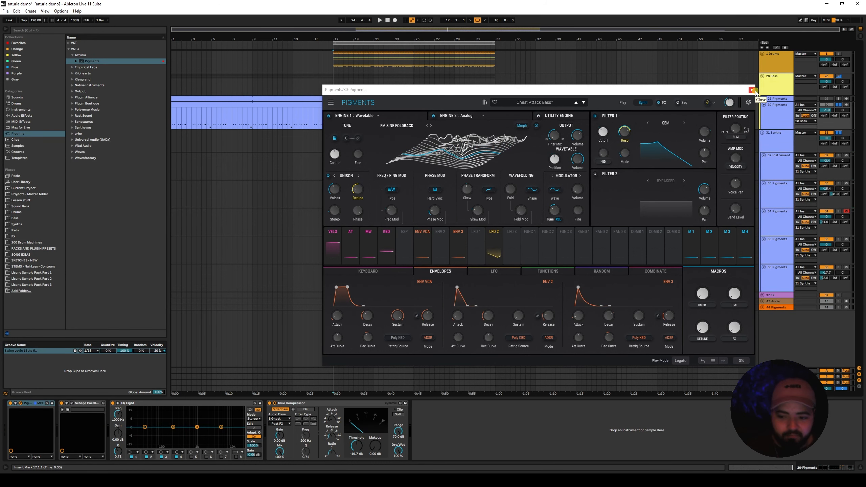
{"action": "left_click", "coordinate": [752, 90]}
{"action": "left_click", "coordinate": [778, 118]}
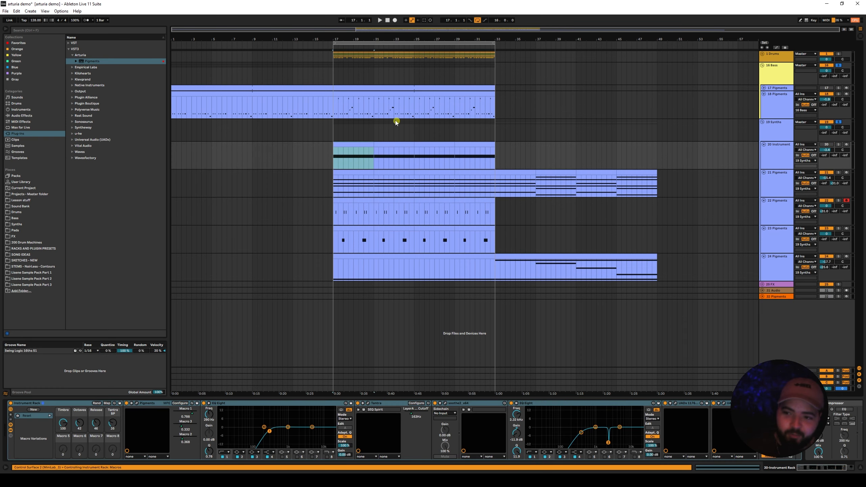
Unfold the 1 Drums group, solo the 4 Pigments kick track, and open its Pigments instrument window in full view.
{"action": "left_click", "coordinate": [336, 108]}
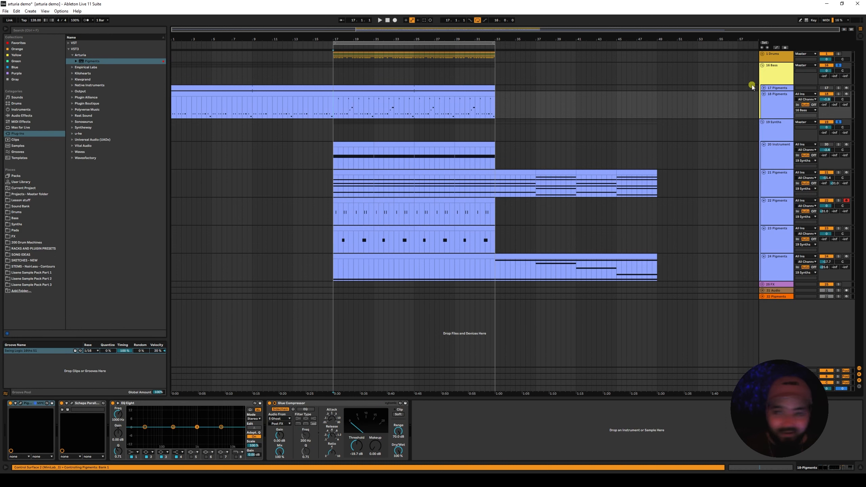
{"action": "left_click", "coordinate": [763, 53]}
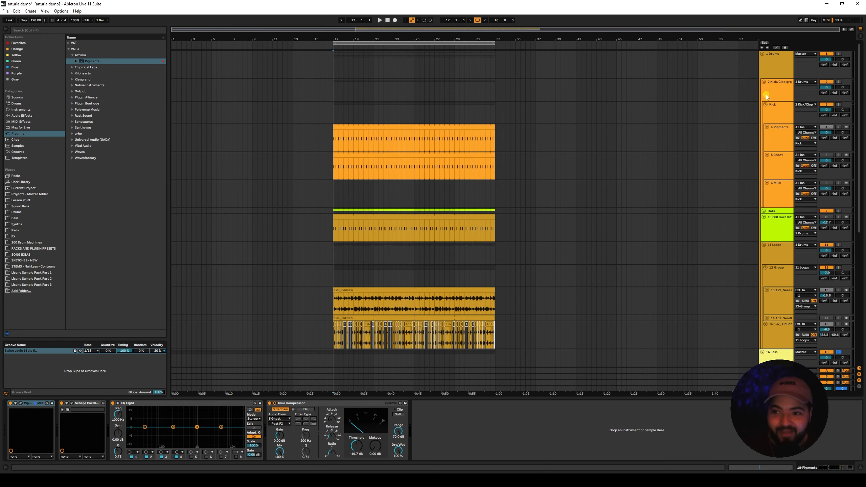
{"action": "left_click", "coordinate": [776, 127]}
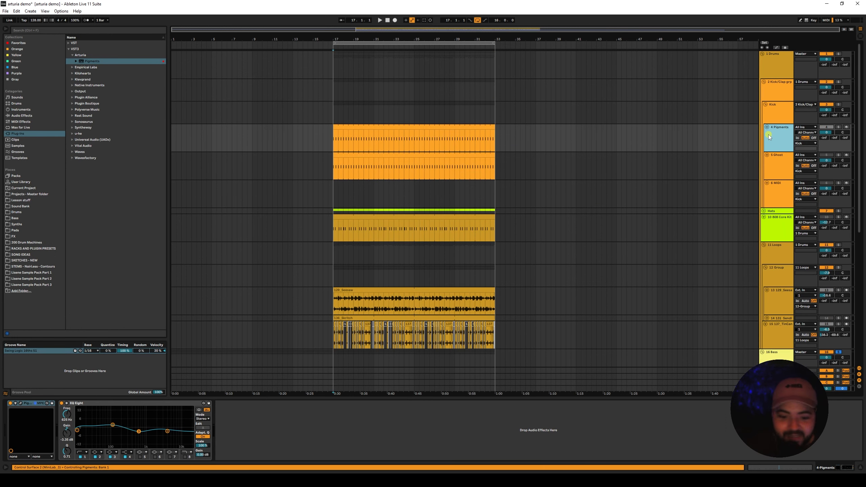
{"action": "left_click", "coordinate": [839, 127]}
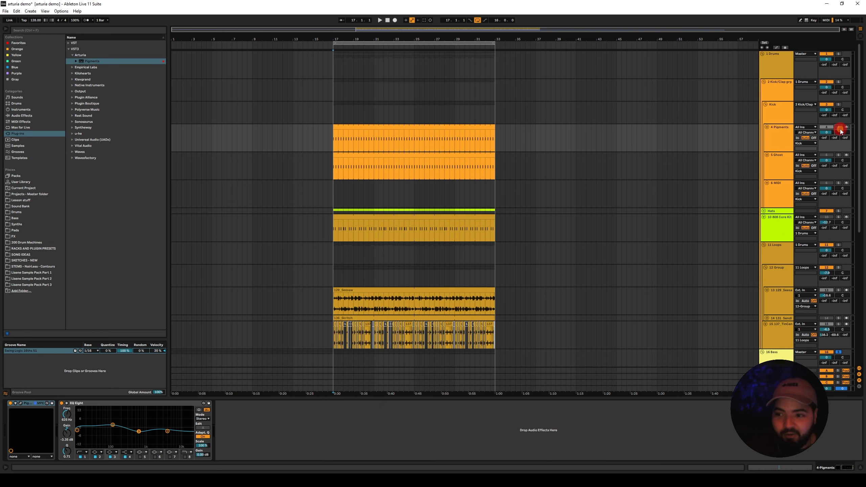
{"action": "left_click", "coordinate": [21, 404]}
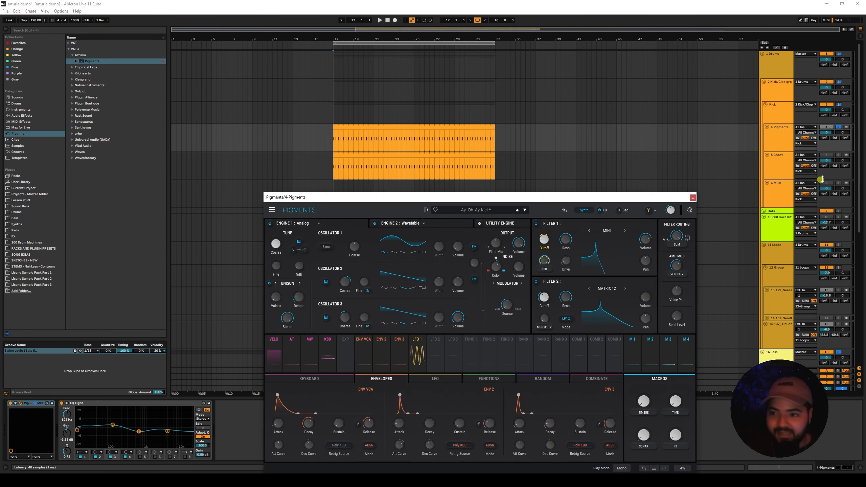
{"action": "left_click", "coordinate": [838, 127]}
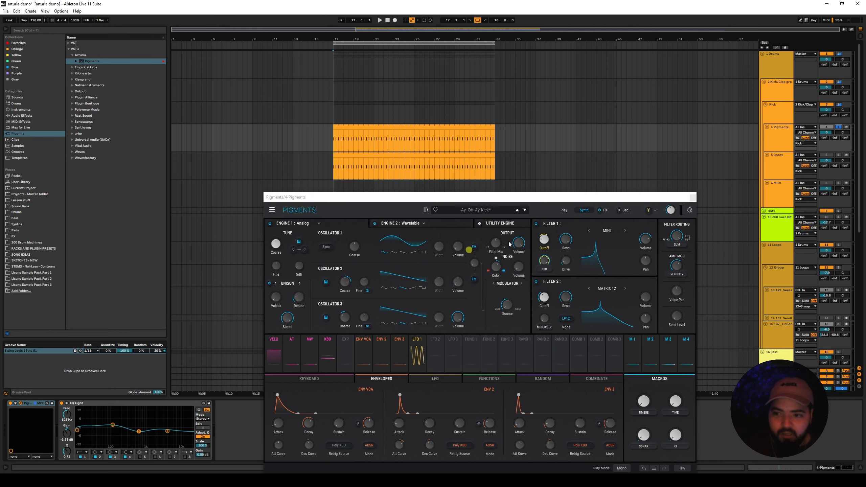
{"action": "left_click_drag", "start_coordinate": [461, 200], "coordinate": [421, 87]}
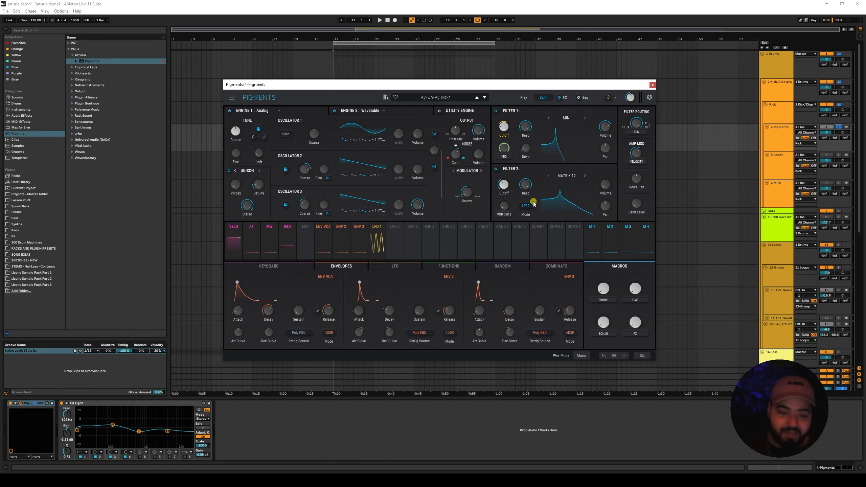
Play the kick and examine the Filter 1 Cutoff modulation along with the Env 2 and Env 3 shapes.
{"action": "key", "text": "space"}
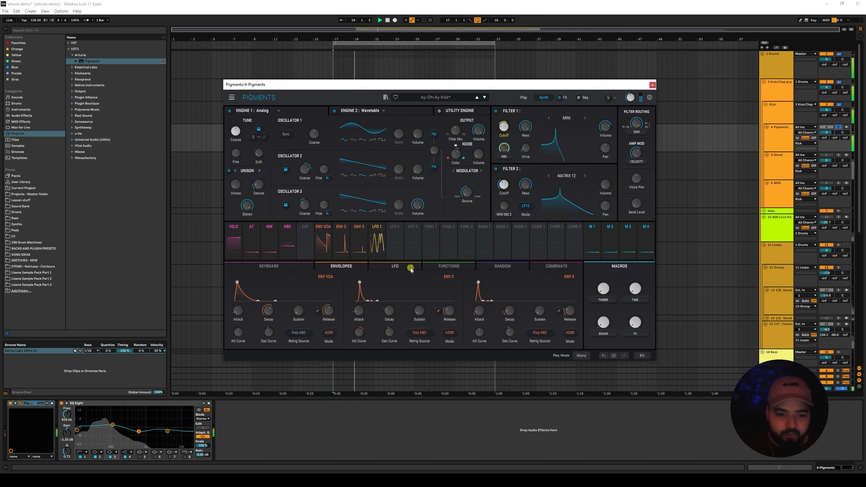
{"action": "mouse_move", "coordinate": [504, 128]}
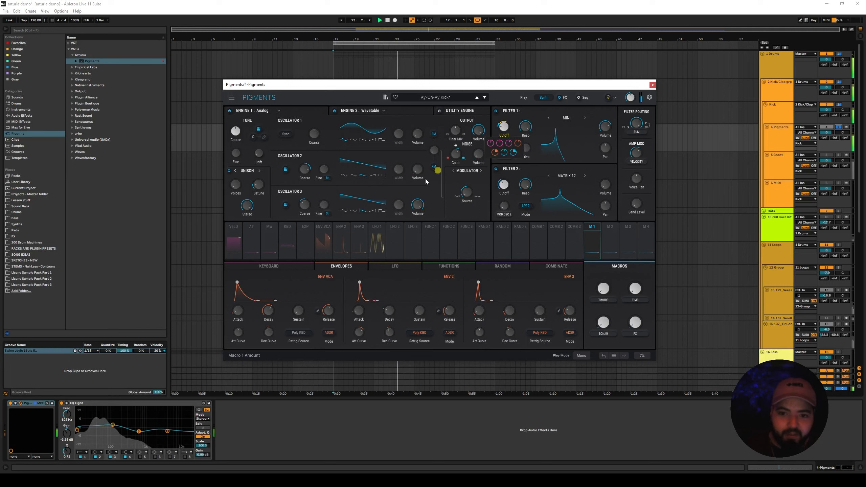
{"action": "left_click_drag", "start_coordinate": [359, 240], "coordinate": [461, 284]}
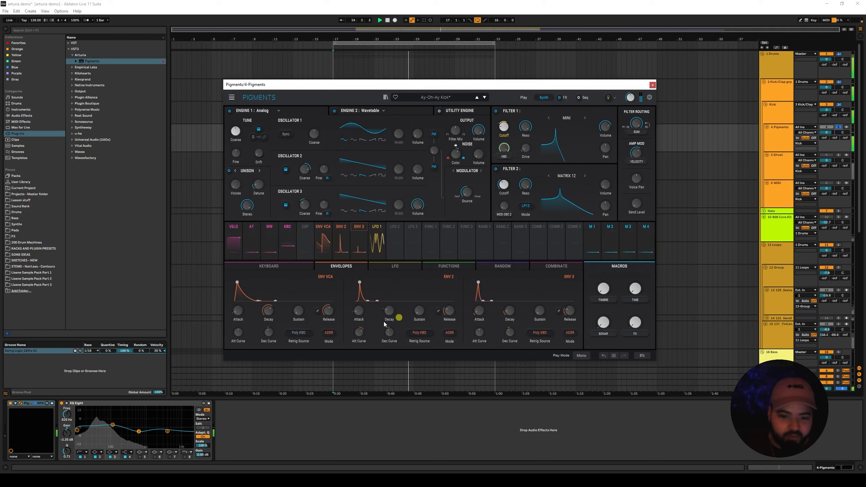
{"action": "left_click_drag", "start_coordinate": [383, 322], "coordinate": [486, 300]}
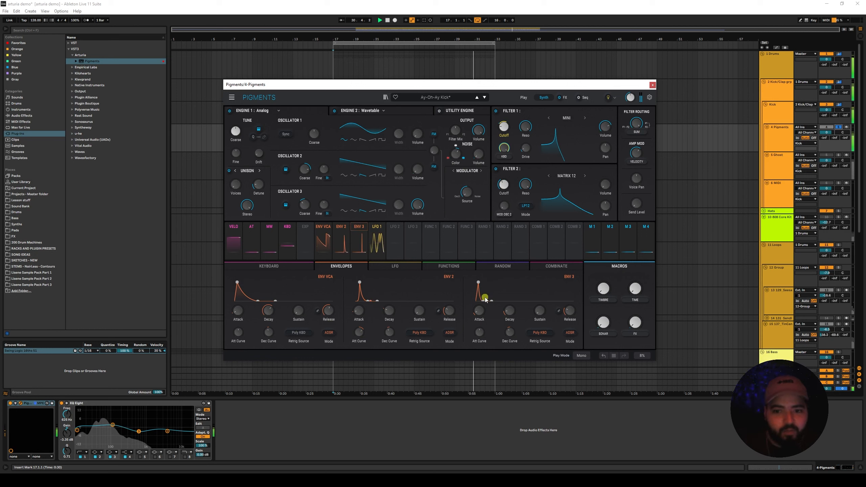
{"action": "key", "text": "space"}
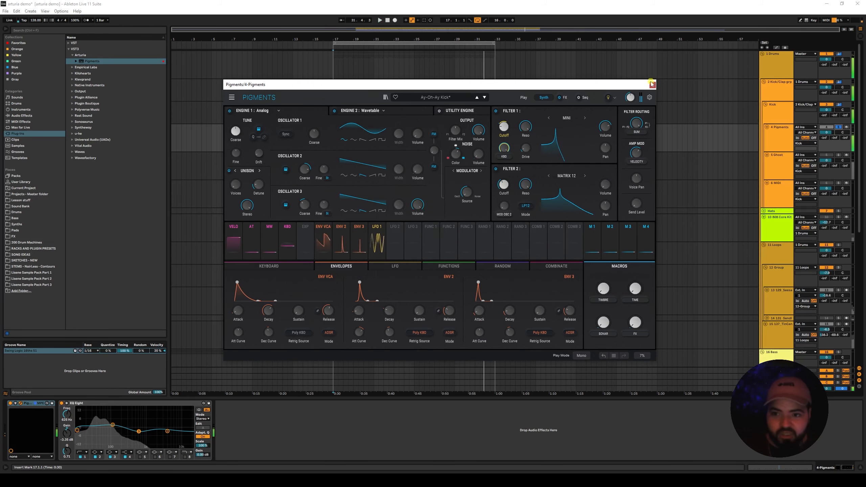
Close the Pigments window and open the 4 Pigments kick clip to look over its MIDI notes.
{"action": "left_click", "coordinate": [651, 84]}
{"action": "left_click", "coordinate": [380, 129]}
{"action": "scroll", "coordinate": [260, 402], "scroll_direction": "down", "scroll_amount": 3}
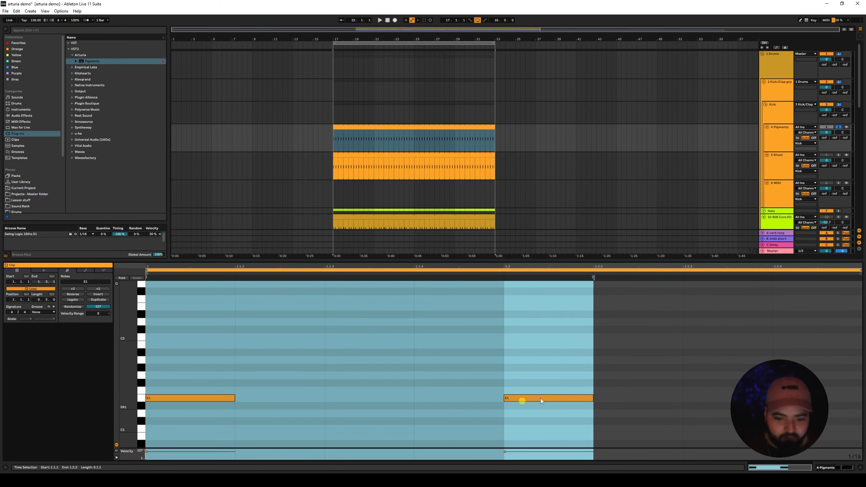
{"action": "left_click", "coordinate": [523, 391]}
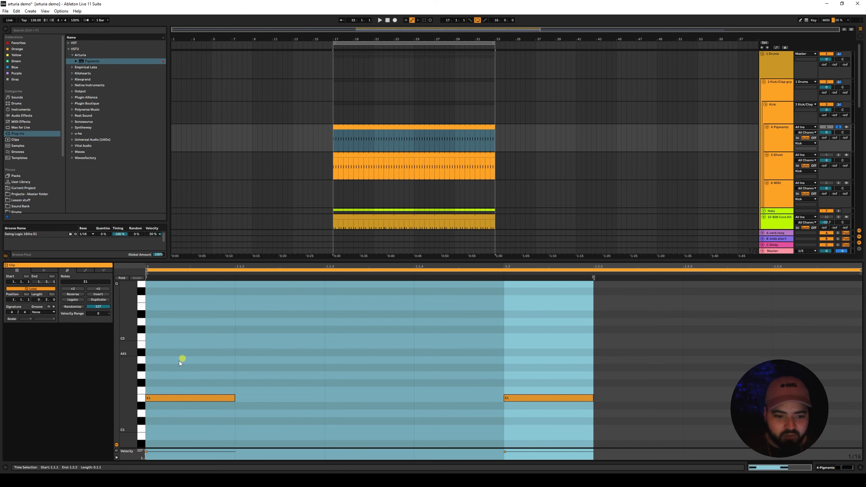
{"action": "left_click", "coordinate": [527, 452]}
{"action": "key", "text": "Delete"}
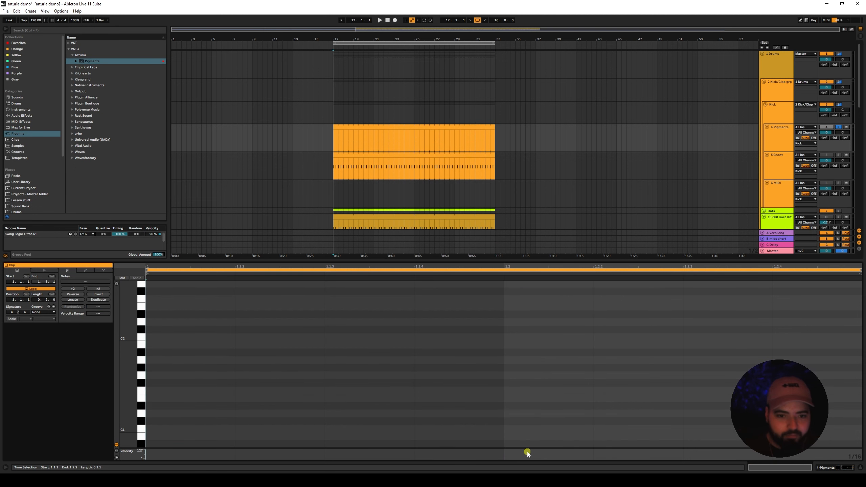
{"action": "key", "text": "ctrl+z"}
Audition the 4 Pigments kick clip with both notes transposed up two octaves to E3, and return them to E1.
{"action": "key", "text": "space"}
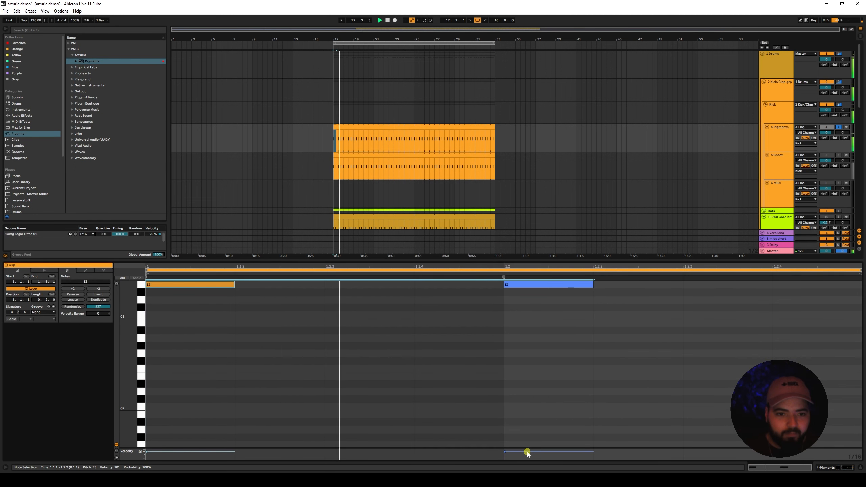
{"action": "key", "text": "space"}
{"action": "key", "text": "shift+Down"}
{"action": "key", "text": "shift+Down"}
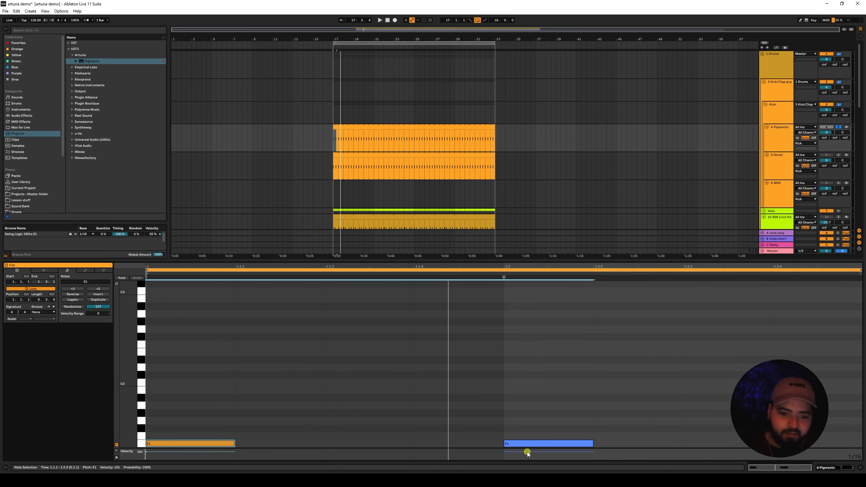
{"action": "left_click", "coordinate": [587, 358]}
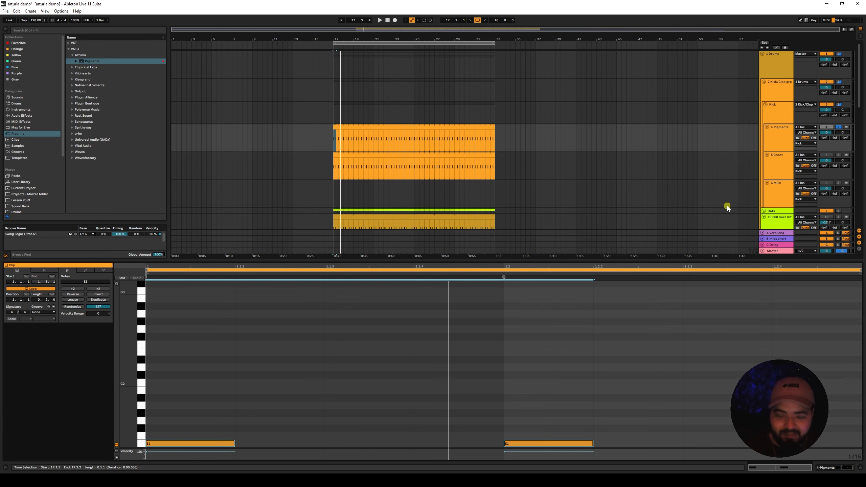
{"action": "key", "text": "shift+Up"}
{"action": "key", "text": "shift+Up"}
{"action": "key", "text": "space"}
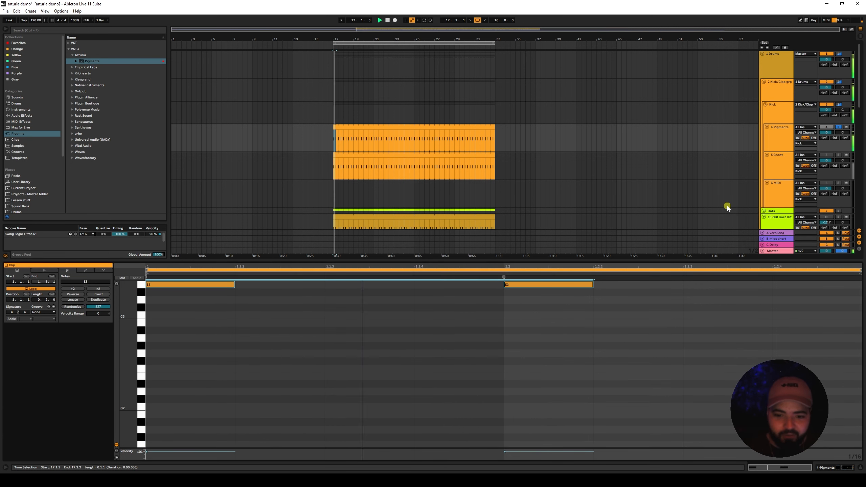
{"action": "key", "text": "shift+Down"}
{"action": "key", "text": "shift+Down"}
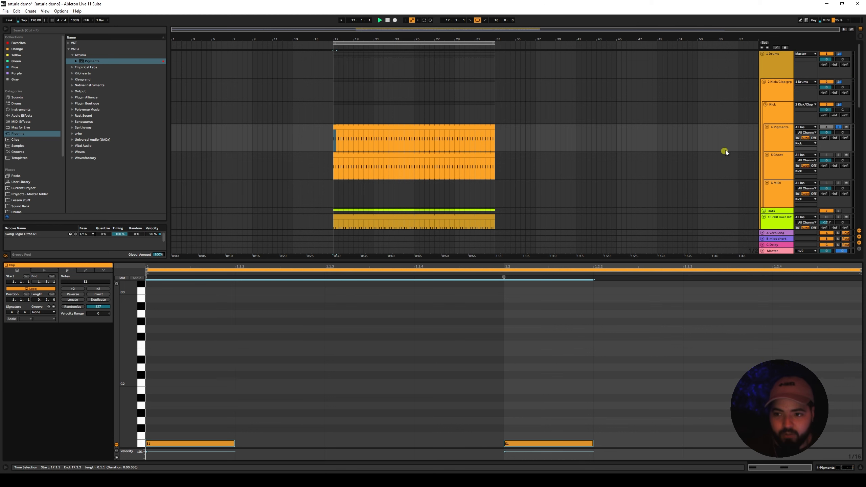
Show the device chain of the 4 Pigments kick track and open its Pigments instrument window.
{"action": "left_click", "coordinate": [776, 141]}
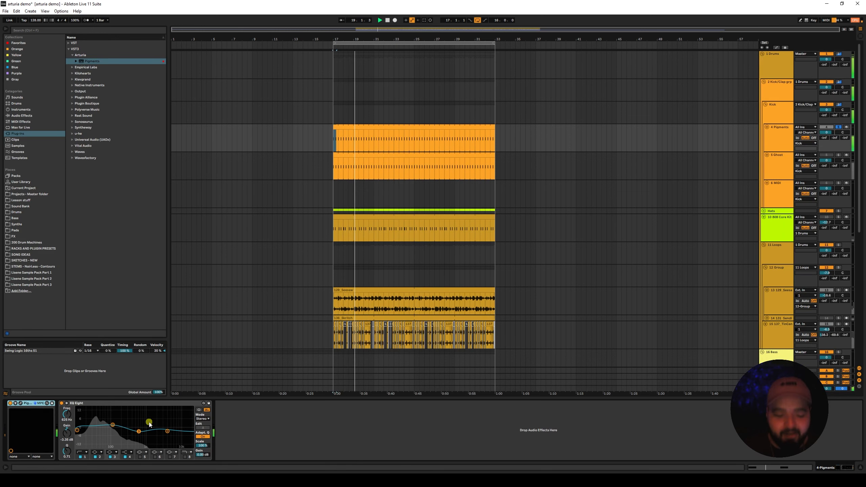
{"action": "scroll", "coordinate": [422, 278], "scroll_direction": "down", "scroll_amount": 1}
{"action": "scroll", "coordinate": [422, 278], "scroll_direction": "down", "scroll_amount": 3}
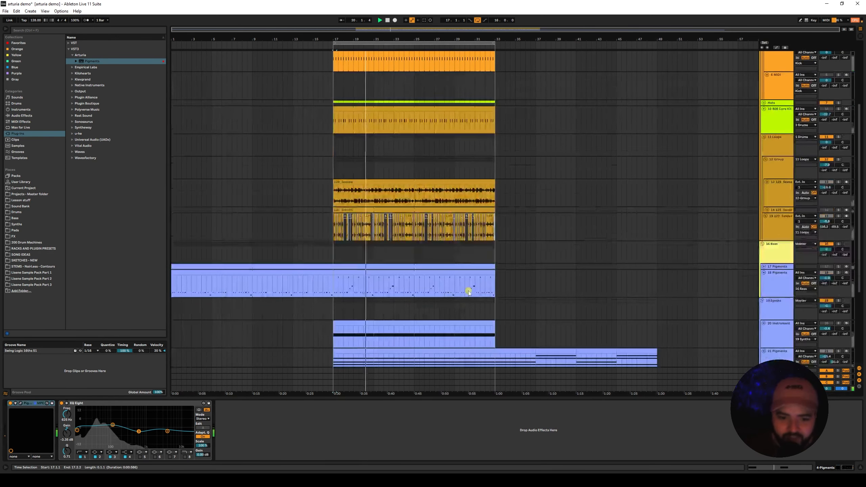
{"action": "left_click", "coordinate": [24, 410]}
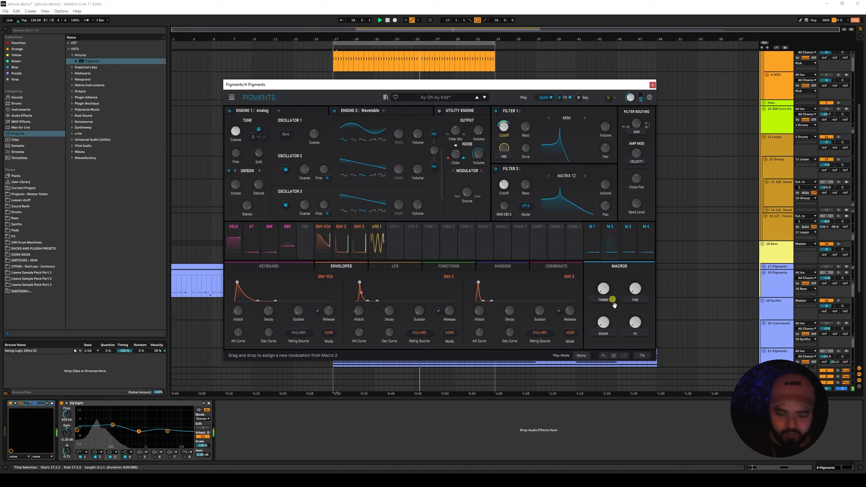
Audition the kick while sweeping the Timbre and Sonar macros.
{"action": "mouse_move", "coordinate": [603, 290]}
{"action": "left_mouse_down"}
{"action": "mouse_move", "coordinate": [614, 204]}
{"action": "mouse_move", "coordinate": [604, 289]}
{"action": "left_mouse_up"}
{"action": "mouse_move", "coordinate": [605, 289]}
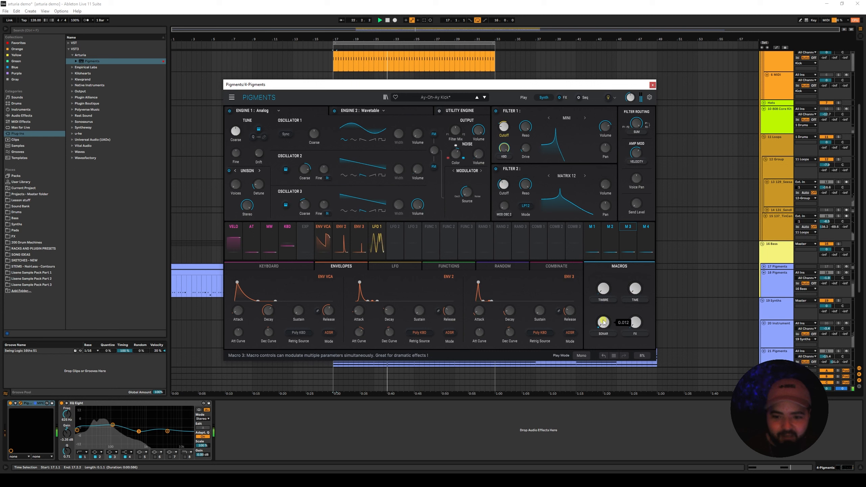
{"action": "left_click_drag", "start_coordinate": [610, 331], "coordinate": [611, 265]}
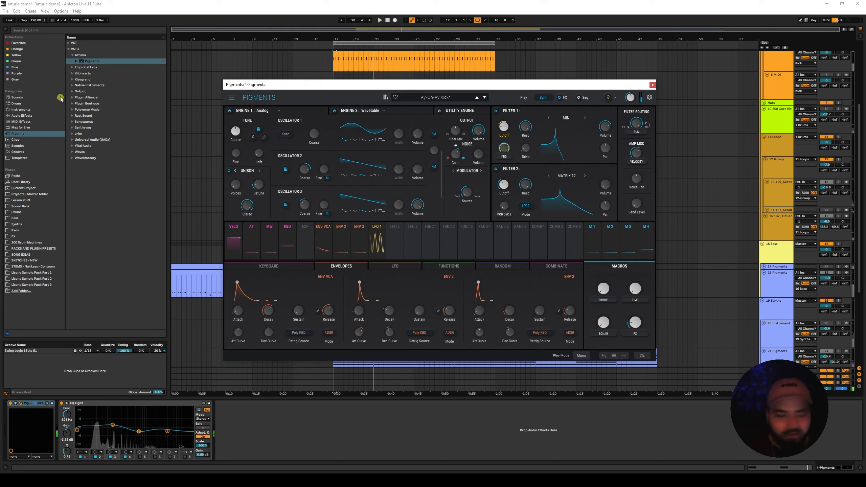
Try the kick at a tempo of 180 BPM and undo the tempo change.
{"action": "left_click", "coordinate": [36, 22]}
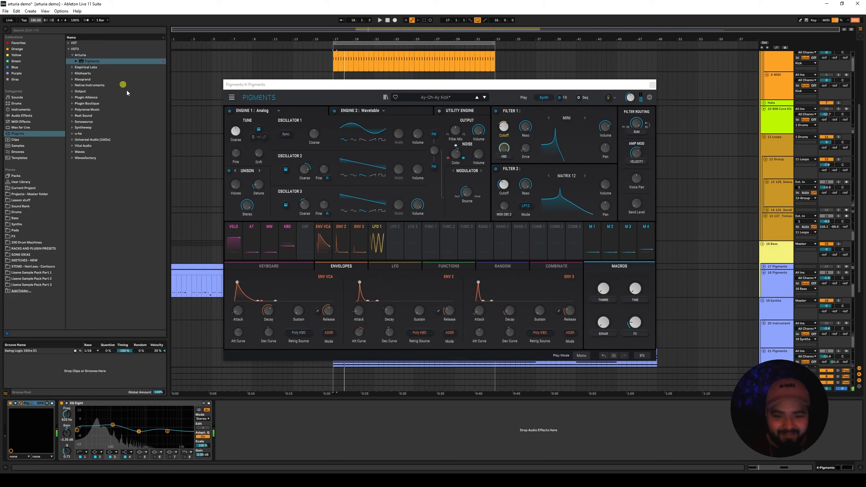
{"action": "key", "text": "ctrl+z"}
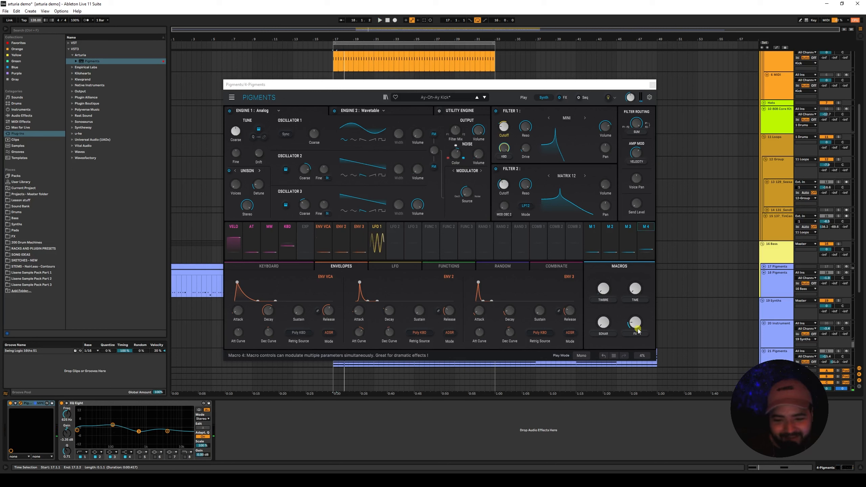
Try out the FX macro of the kick patch and close the Pigments window.
{"action": "left_click", "coordinate": [634, 327]}
{"action": "left_click_drag", "start_coordinate": [636, 334], "coordinate": [636, 335]}
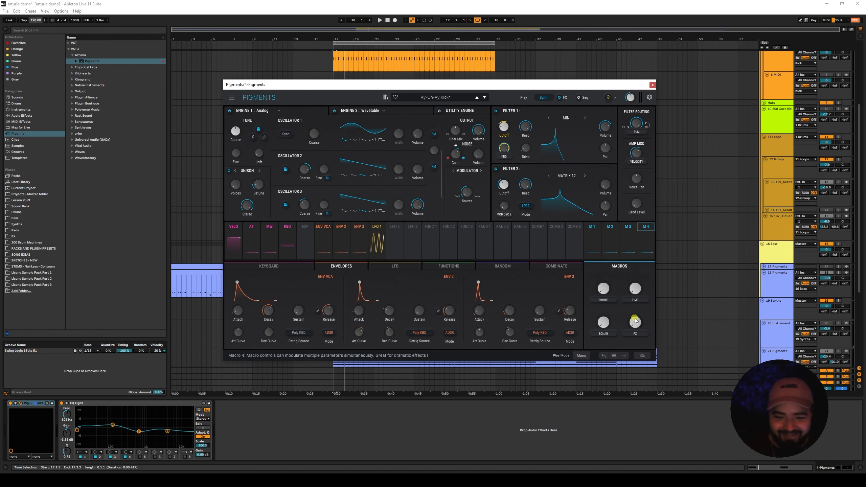
{"action": "left_click", "coordinate": [652, 85]}
{"action": "scroll", "coordinate": [580, 128], "scroll_direction": "up", "scroll_amount": 3}
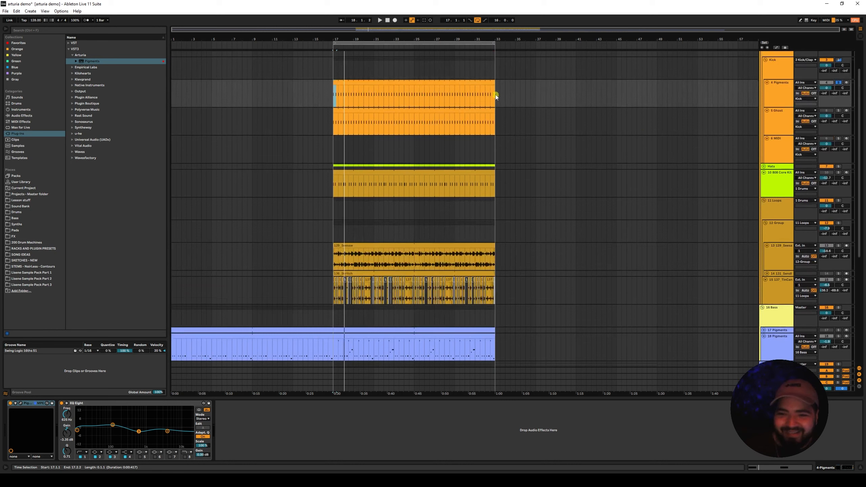
Examine the 5 Ghost track's sample and effects, and return to the start of the 4 Pigments kick at bar 17.
{"action": "left_click", "coordinate": [787, 116]}
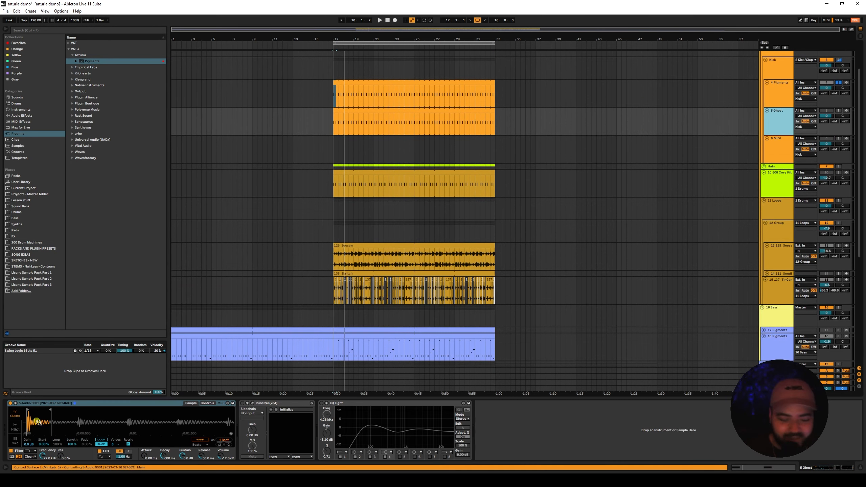
{"action": "left_click", "coordinate": [785, 96]}
{"action": "left_click", "coordinate": [785, 115]}
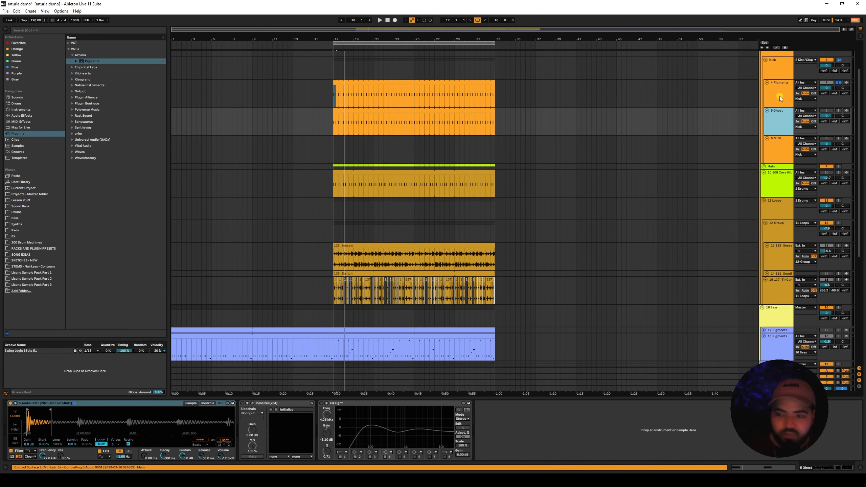
{"action": "left_click", "coordinate": [325, 99]}
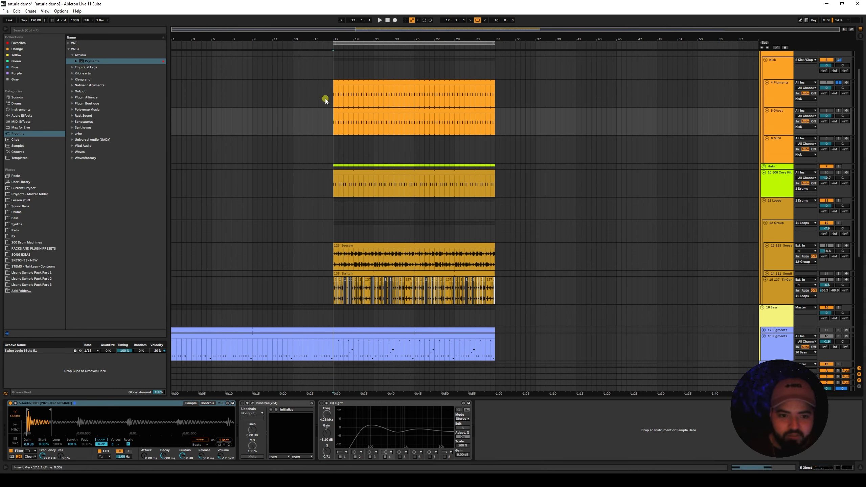
{"action": "left_click", "coordinate": [334, 98]}
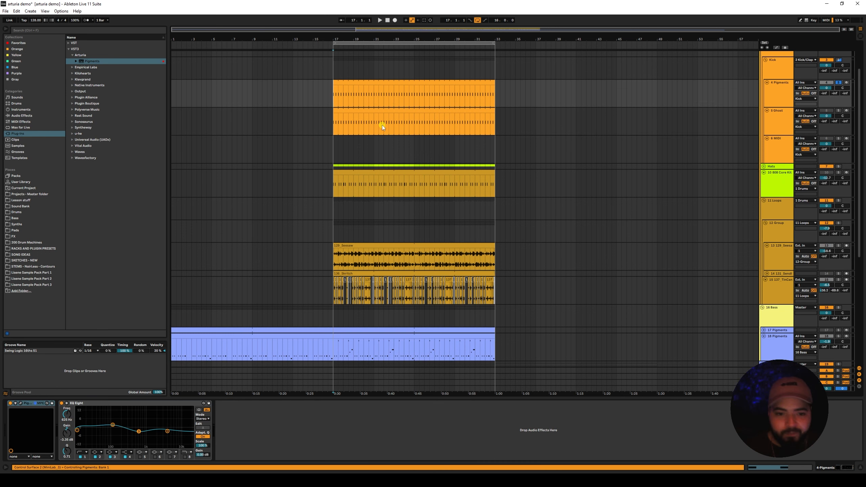
Unfold the Hats group, select the 8 808 Core Kit track at bar 17, and solo it.
{"action": "left_click", "coordinate": [764, 166]}
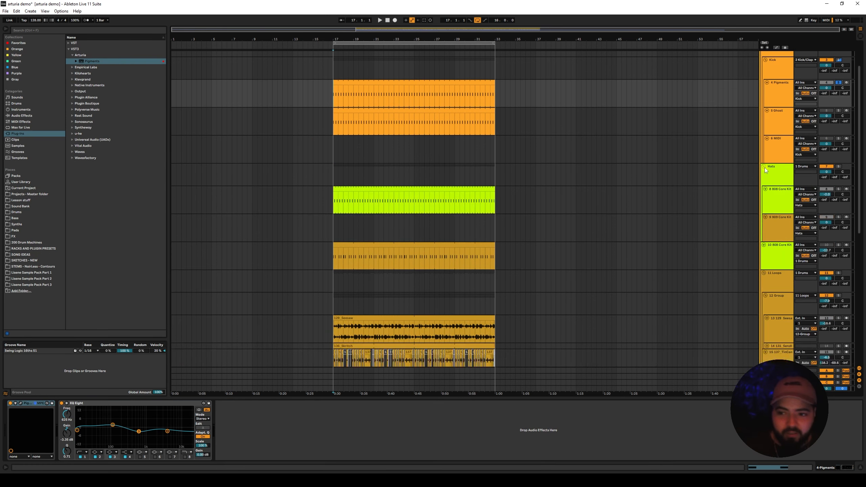
{"action": "left_click", "coordinate": [336, 187]}
{"action": "scroll", "coordinate": [336, 187], "scroll_direction": "down", "scroll_amount": 1}
{"action": "left_click", "coordinate": [337, 159]}
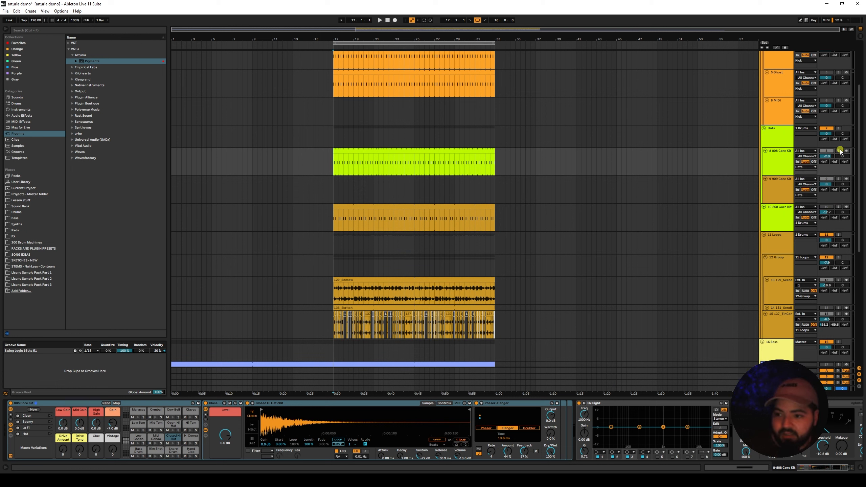
Play the hats, select the Closed Hi Hat pad, and audition a changed Amount on its Phaser-Flanger.
{"action": "key", "text": "space"}
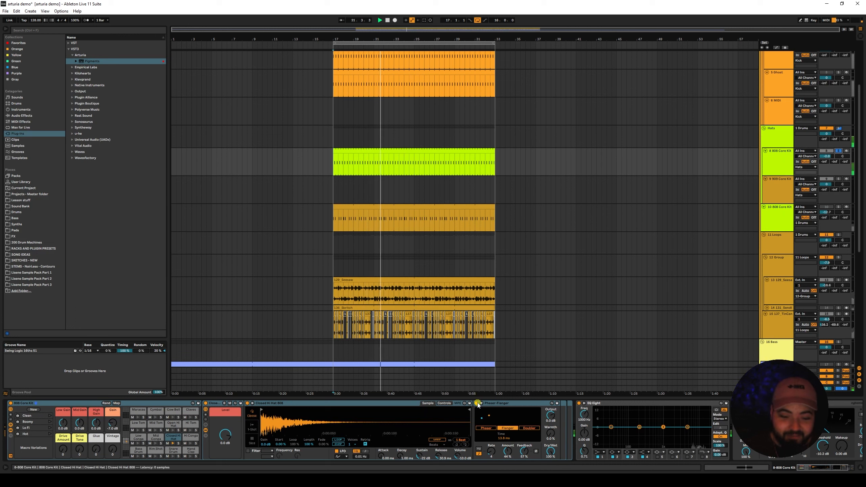
{"action": "left_click", "coordinate": [168, 438]}
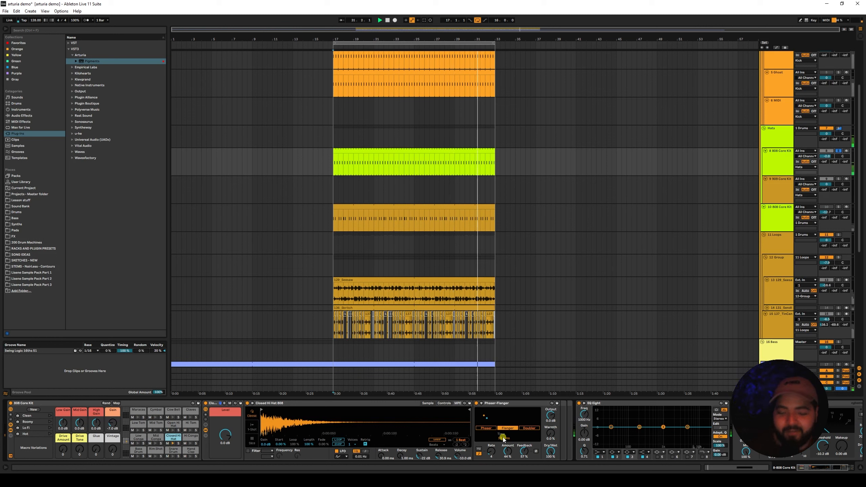
{"action": "left_click_drag", "start_coordinate": [507, 451], "coordinate": [507, 431]}
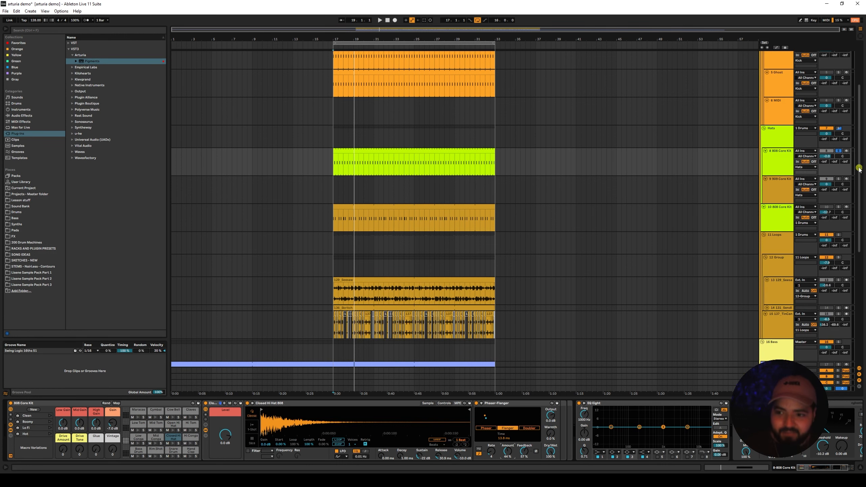
Solo the 16 Bass group together with the 22 Pigments and 23 Pigments synth tracks and play them from bar 17.
{"action": "scroll", "coordinate": [837, 98], "scroll_direction": "up", "scroll_amount": 3}
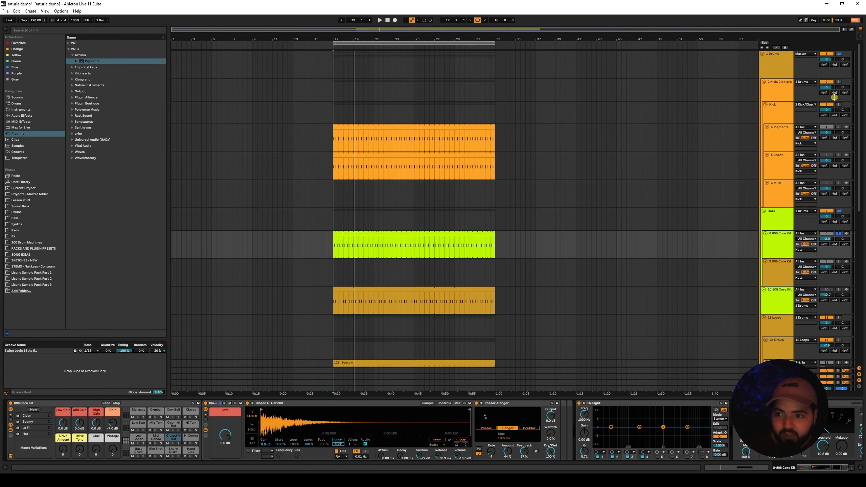
{"action": "left_click_drag", "start_coordinate": [859, 92], "coordinate": [837, 197]}
{"action": "key", "text": "space"}
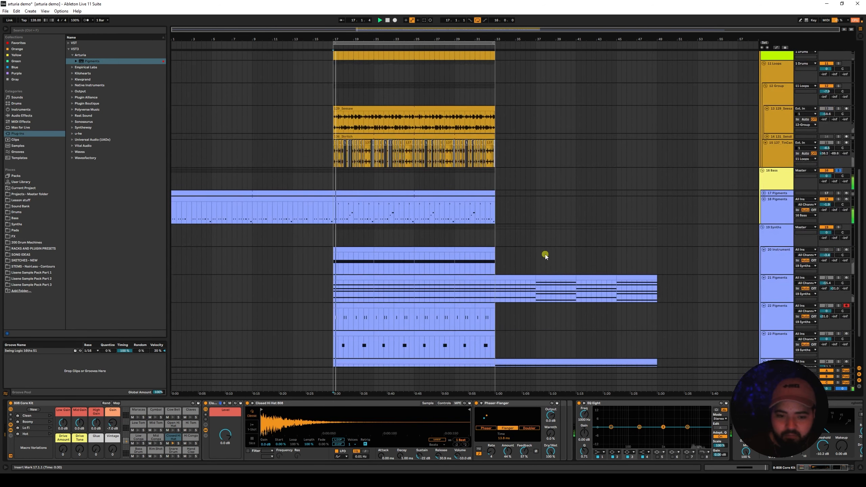
{"action": "scroll", "coordinate": [547, 252], "scroll_direction": "down", "scroll_amount": 2}
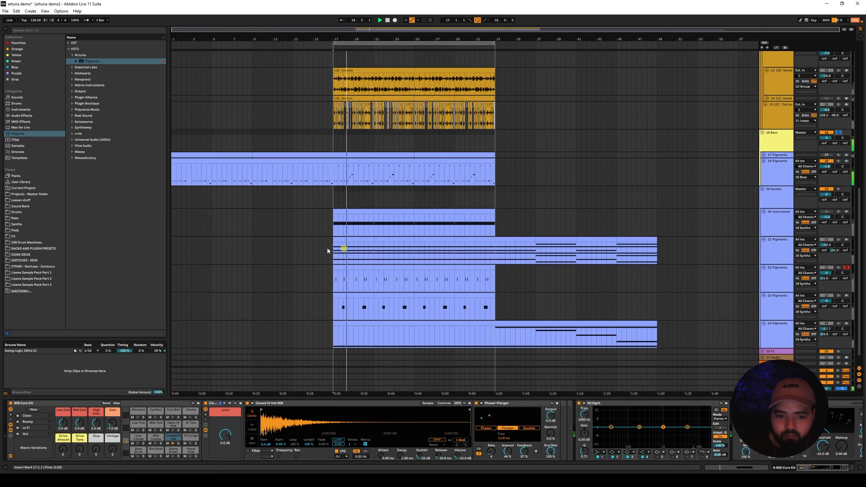
{"action": "scroll", "coordinate": [431, 269], "scroll_direction": "down", "scroll_amount": 1}
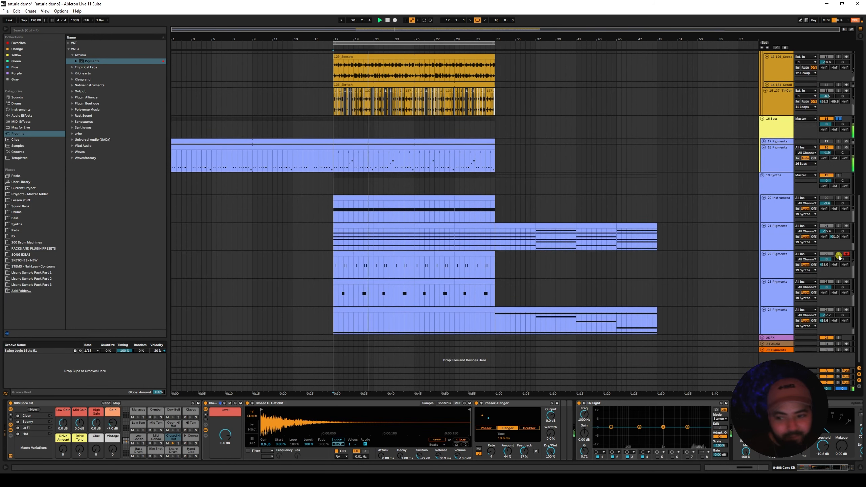
{"action": "left_click", "coordinate": [839, 282], "text": "ctrl"}
{"action": "left_click", "coordinate": [839, 254], "text": "ctrl"}
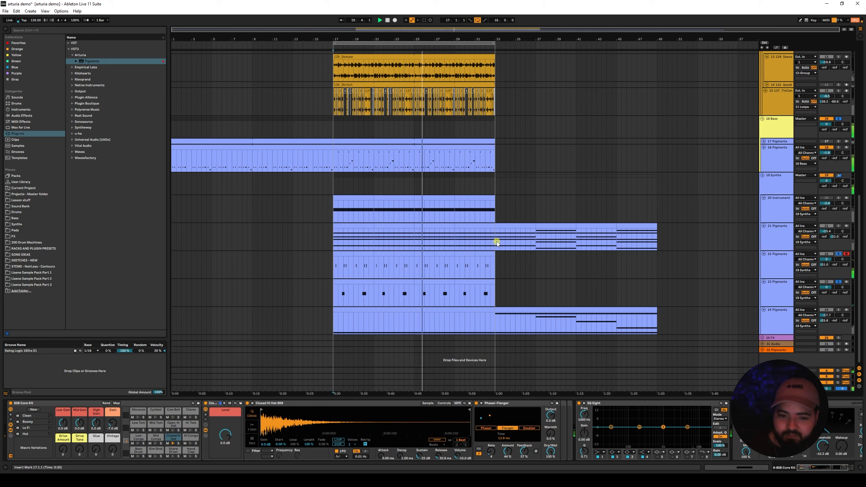
Add Trackspacer after the EQ Eight on the 23 Pigments track and set its sidechain input to 22-Pigments.
{"action": "left_click", "coordinate": [784, 297]}
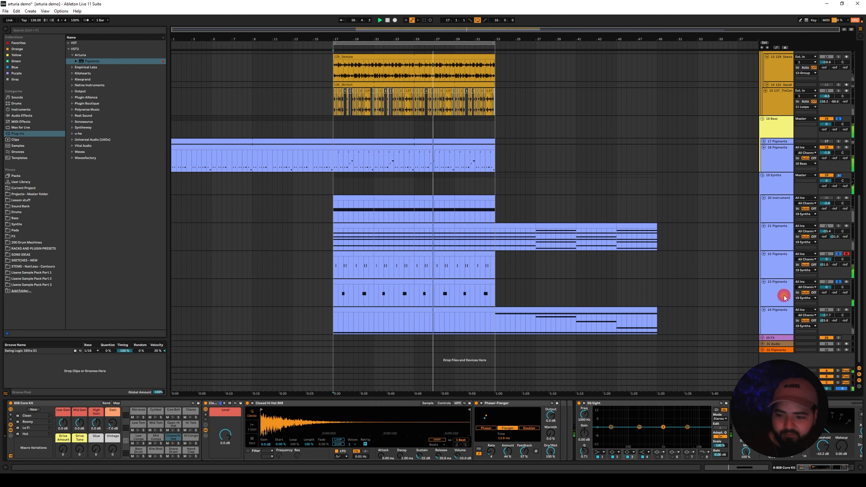
{"action": "right_click", "coordinate": [427, 422]}
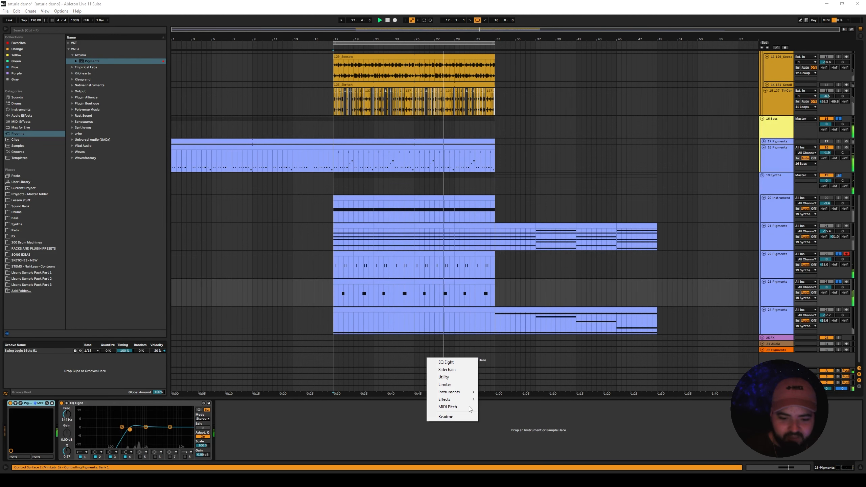
{"action": "mouse_move", "coordinate": [453, 400]}
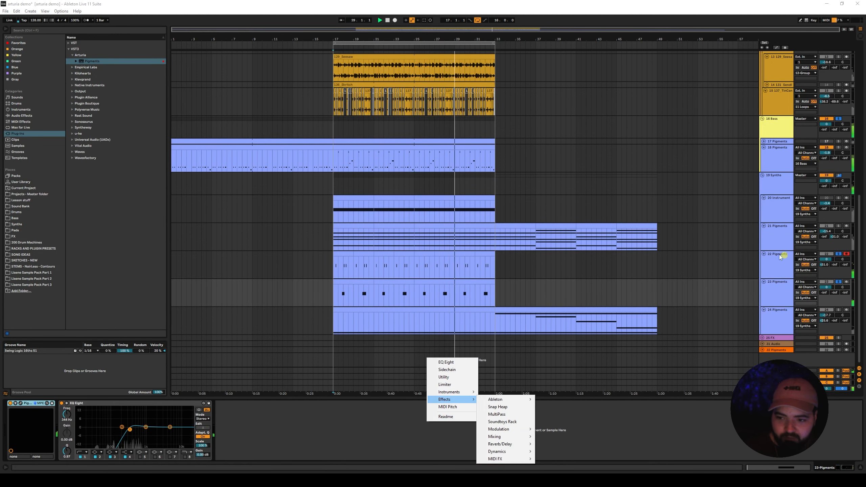
{"action": "mouse_move", "coordinate": [498, 437]}
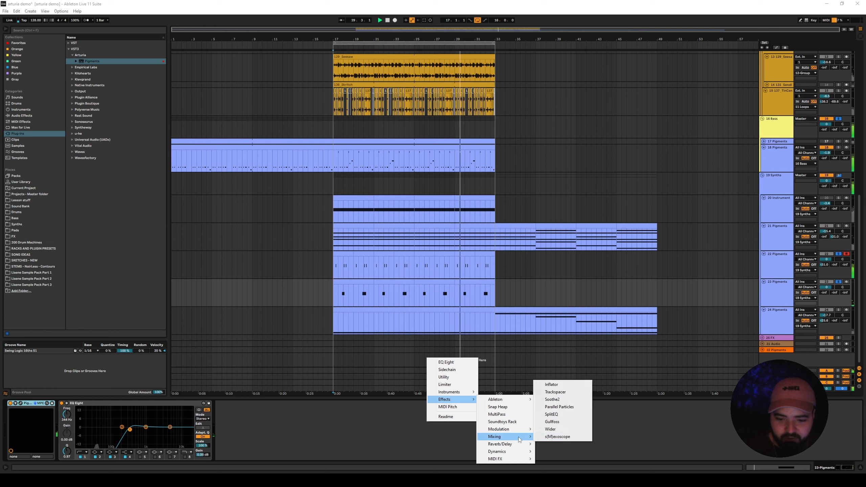
{"action": "left_click", "coordinate": [555, 392]}
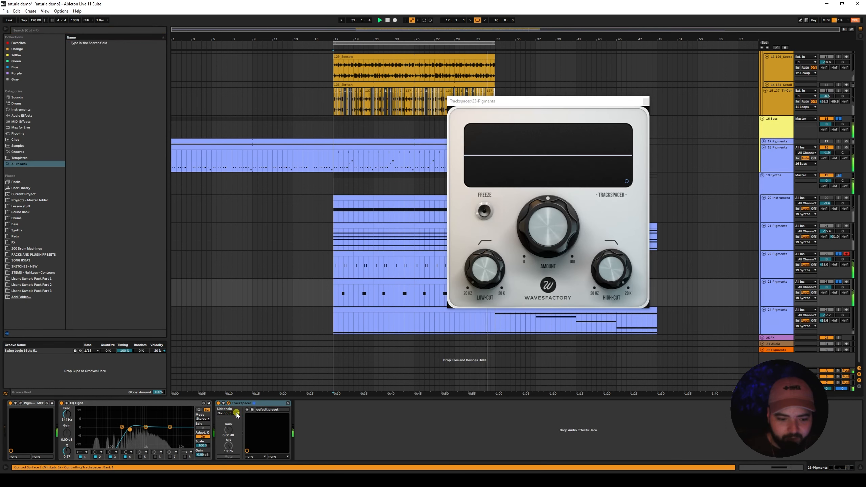
{"action": "left_click", "coordinate": [236, 413]}
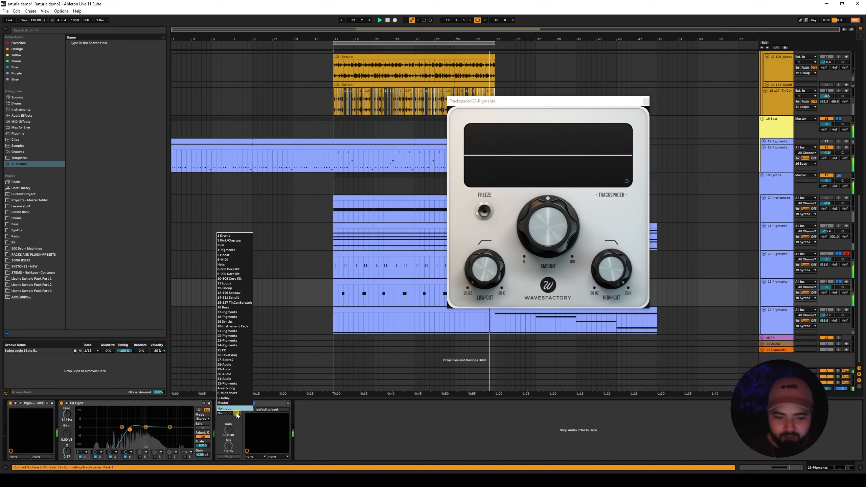
{"action": "left_click", "coordinate": [226, 341]}
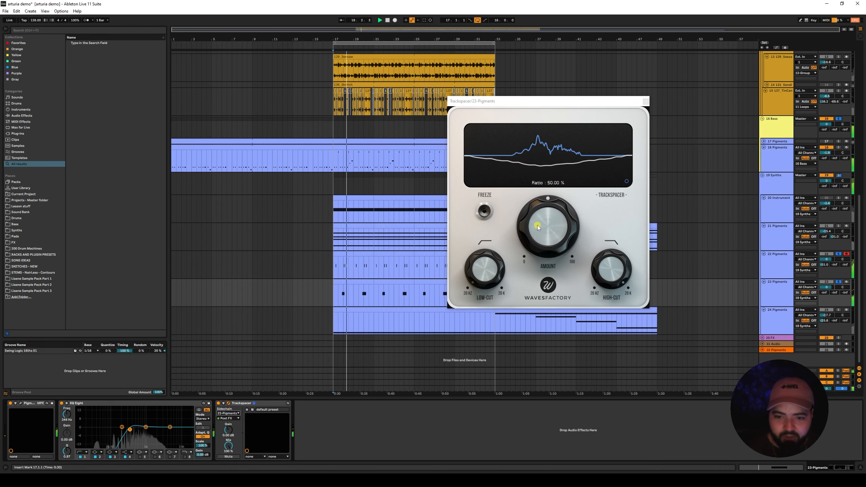
Set Trackspacer's Amount to 18.5 % and inspect the attack, release and pan controls in its Advanced Panel.
{"action": "left_click_drag", "start_coordinate": [546, 223], "coordinate": [533, 249]}
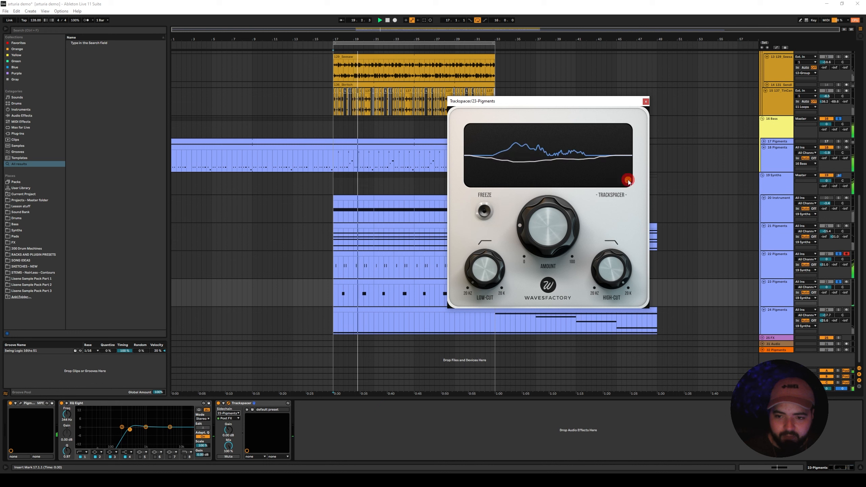
{"action": "left_click", "coordinate": [626, 181]}
{"action": "mouse_move", "coordinate": [560, 167]}
{"action": "left_mouse_down"}
{"action": "mouse_move", "coordinate": [567, 181]}
{"action": "mouse_move", "coordinate": [585, 179]}
{"action": "mouse_move", "coordinate": [580, 168]}
{"action": "left_mouse_up"}
{"action": "left_click", "coordinate": [625, 181]}
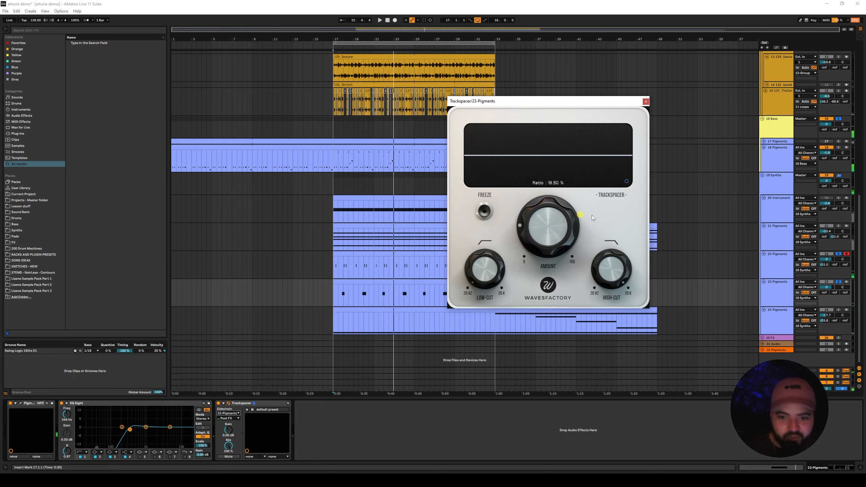
{"action": "left_click", "coordinate": [626, 181]}
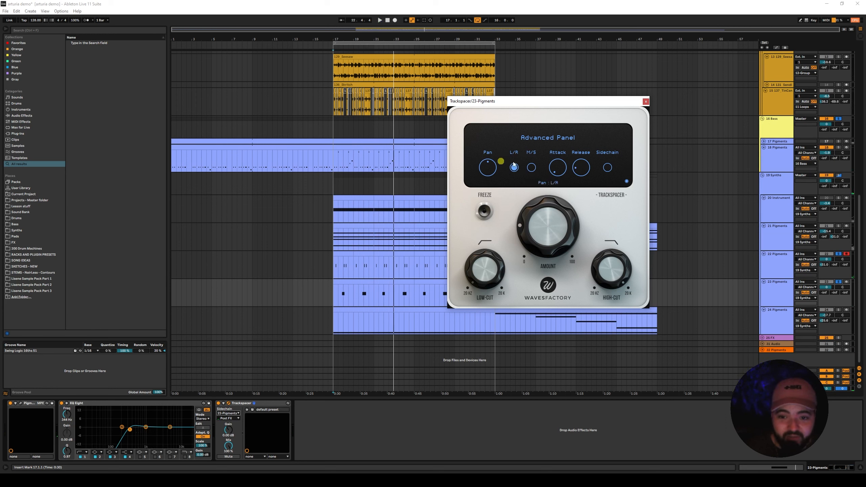
{"action": "left_click", "coordinate": [626, 181]}
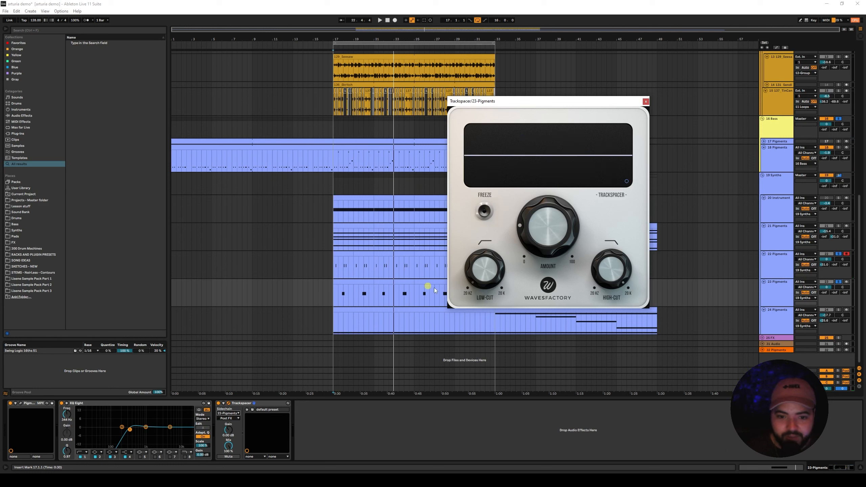
Compare the note placement of the 22 and 23 Pigments clips just after bar 17, and close the Trackspacer window.
{"action": "key", "text": "space"}
{"action": "mouse_move", "coordinate": [534, 252]}
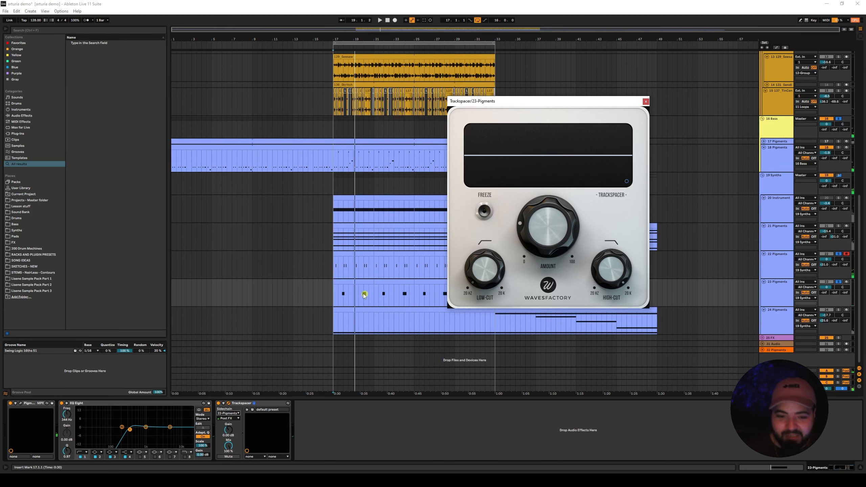
{"action": "left_click_drag", "start_coordinate": [345, 294], "coordinate": [354, 295]}
{"action": "scroll", "coordinate": [345, 273], "scroll_direction": "up", "scroll_amount": 5}
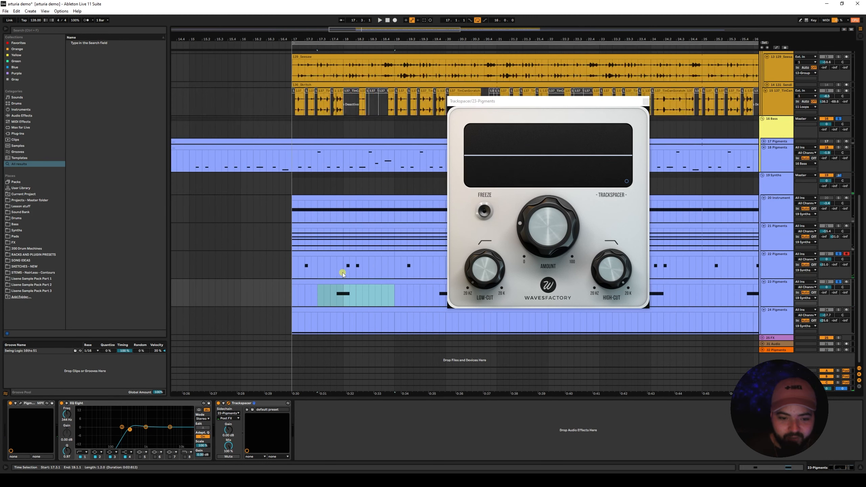
{"action": "left_click", "coordinate": [342, 270]}
{"action": "scroll", "coordinate": [336, 272], "scroll_direction": "down", "scroll_amount": 5}
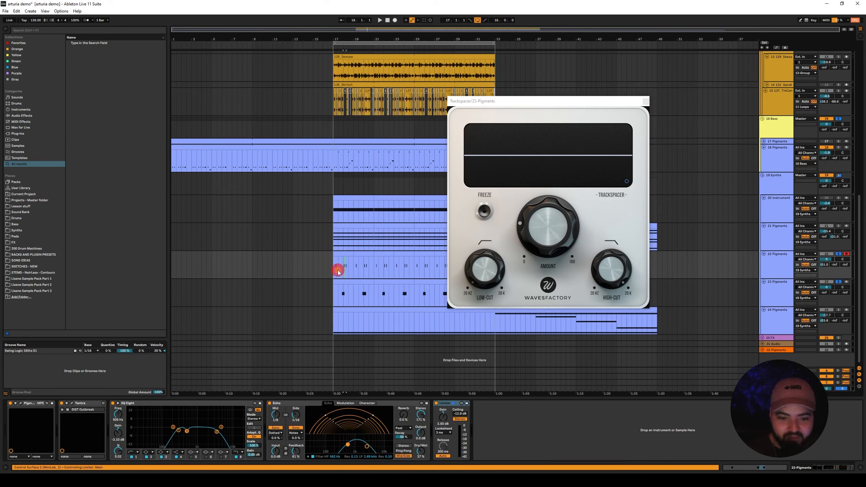
{"action": "left_click", "coordinate": [645, 101]}
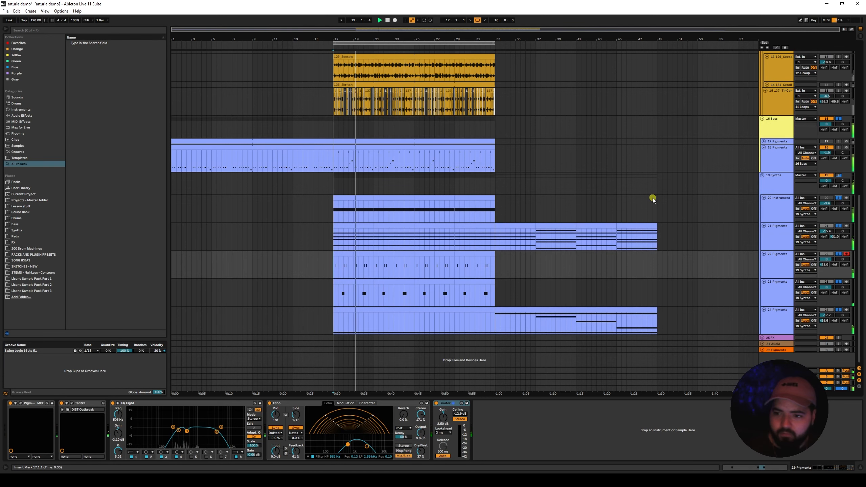
Solo the track 13 loop in the 12 Group and play it together with the hats, bass and synths from bar 17.
{"action": "scroll", "coordinate": [461, 181], "scroll_direction": "up", "scroll_amount": 4}
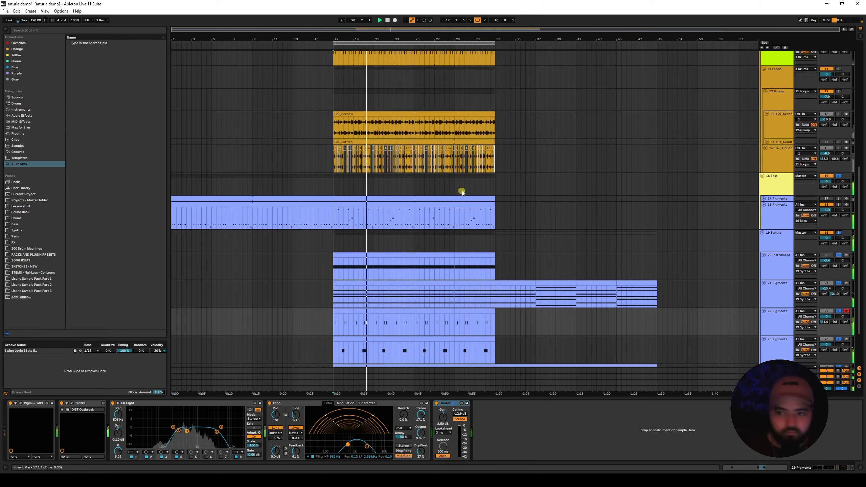
{"action": "scroll", "coordinate": [461, 192], "scroll_direction": "up", "scroll_amount": 6}
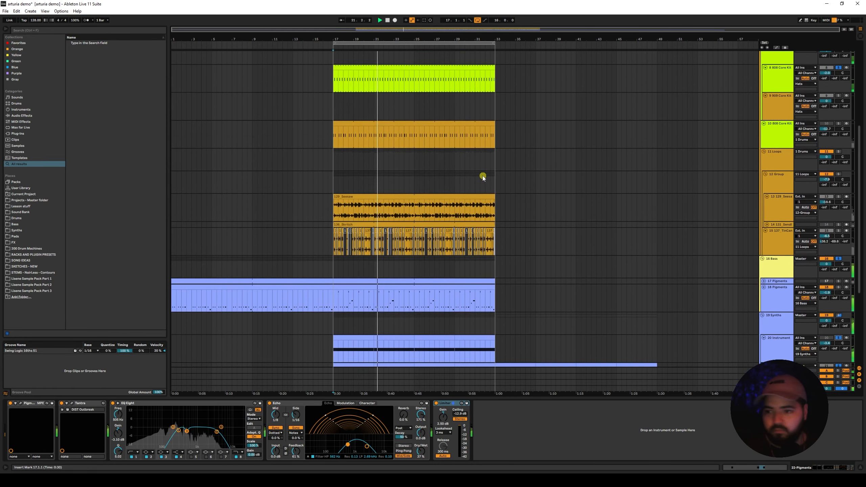
{"action": "scroll", "coordinate": [481, 178], "scroll_direction": "up", "scroll_amount": 1}
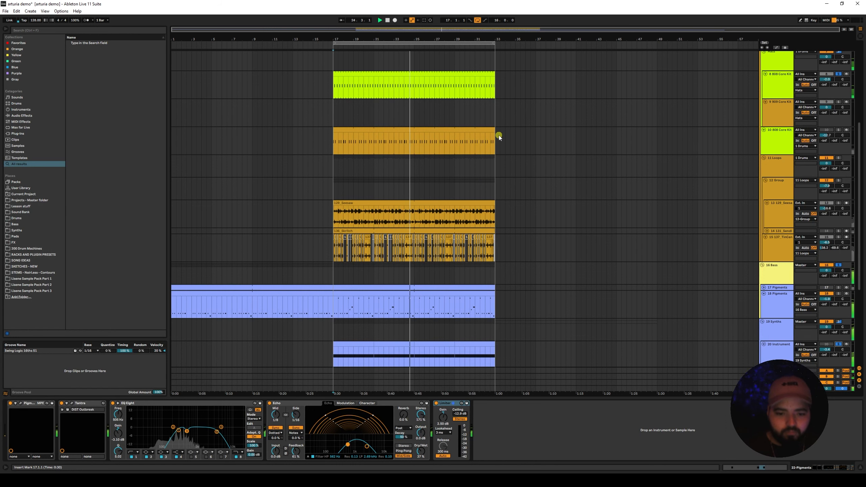
{"action": "scroll", "coordinate": [498, 136], "scroll_direction": "down", "scroll_amount": 2}
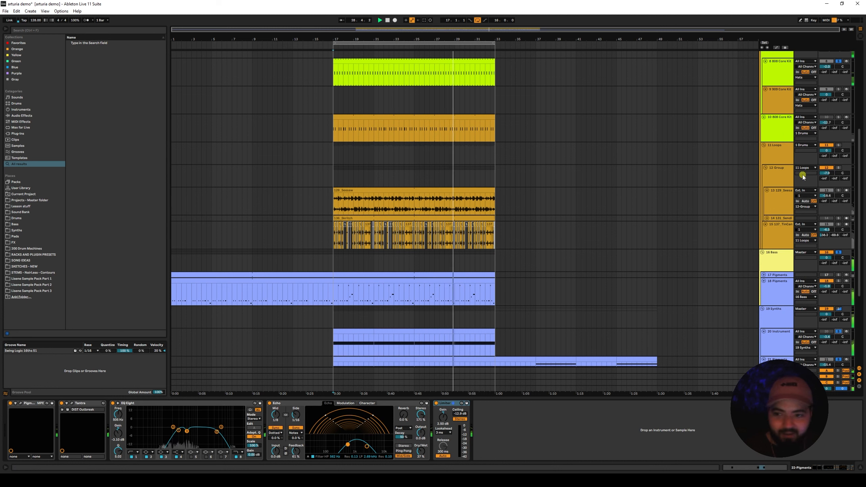
{"action": "scroll", "coordinate": [357, 240], "scroll_direction": "up", "scroll_amount": 3}
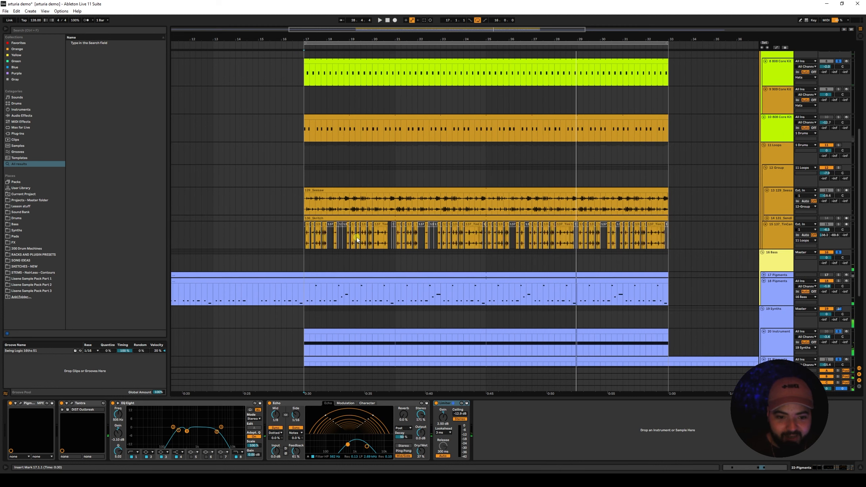
{"action": "scroll", "coordinate": [723, 214], "scroll_direction": "down", "scroll_amount": 3}
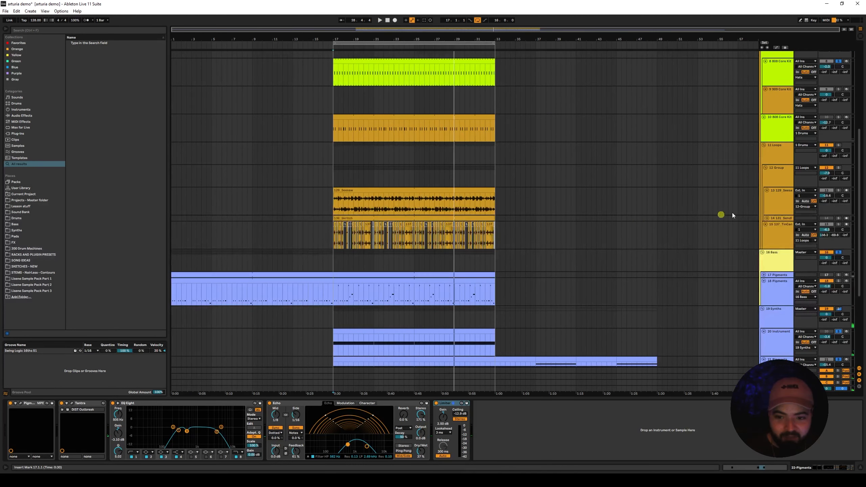
{"action": "left_click", "coordinate": [838, 190]}
{"action": "key", "text": "space"}
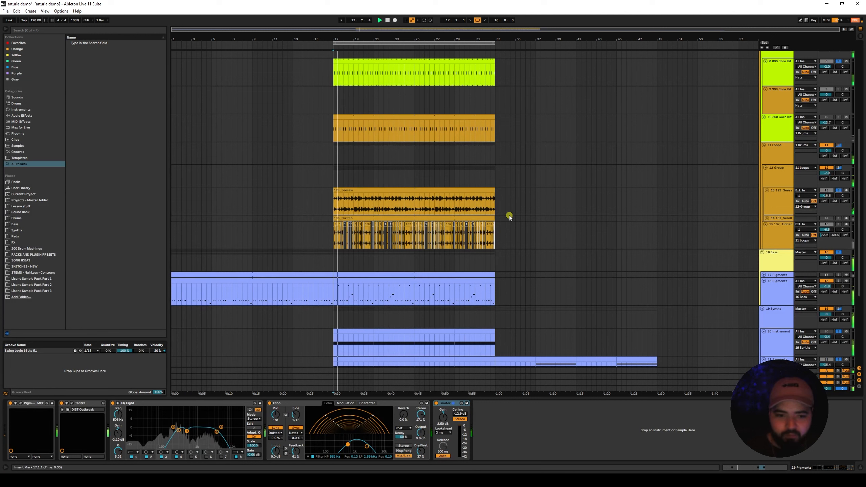
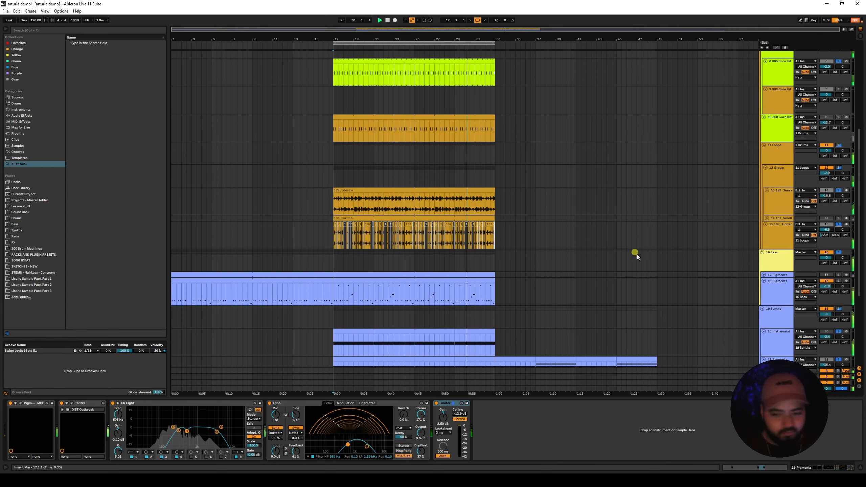
Listen to the loops and Pigments synth layers playing together while reviewing their tracks, and stop playback.
{"action": "scroll", "coordinate": [634, 252], "scroll_direction": "down", "scroll_amount": 3}
{"action": "scroll", "coordinate": [698, 270], "scroll_direction": "down", "scroll_amount": 3}
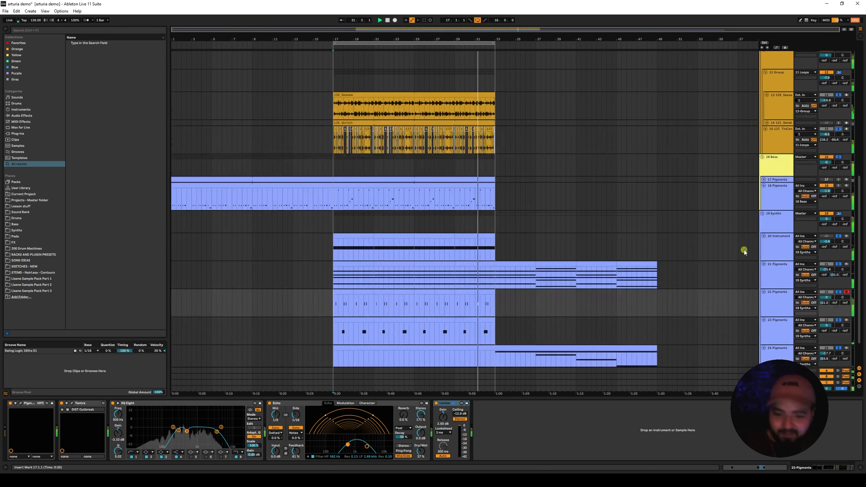
{"action": "scroll", "coordinate": [784, 245], "scroll_direction": "down", "scroll_amount": 2}
{"action": "scroll", "coordinate": [836, 245], "scroll_direction": "down", "scroll_amount": 1}
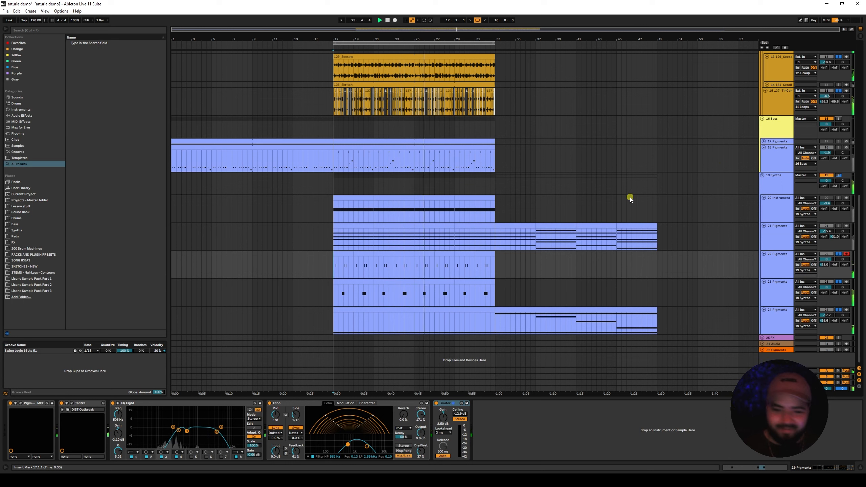
{"action": "scroll", "coordinate": [599, 207], "scroll_direction": "up", "scroll_amount": 4}
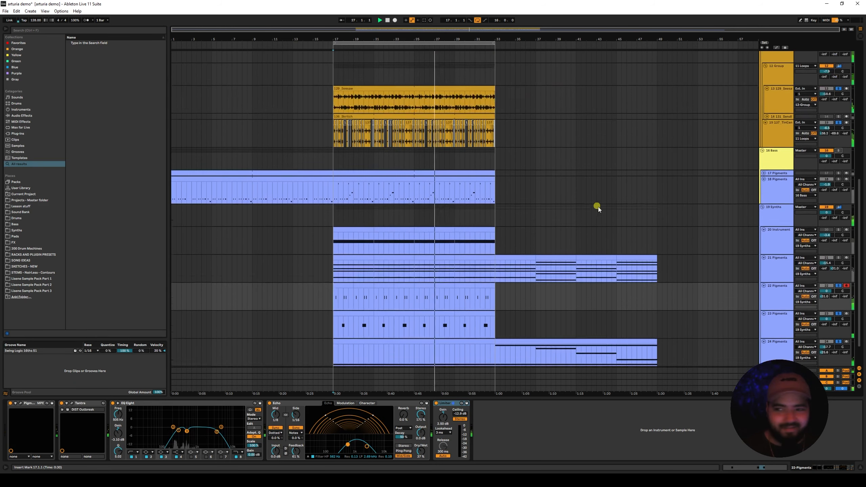
{"action": "scroll", "coordinate": [601, 209], "scroll_direction": "down", "scroll_amount": 1}
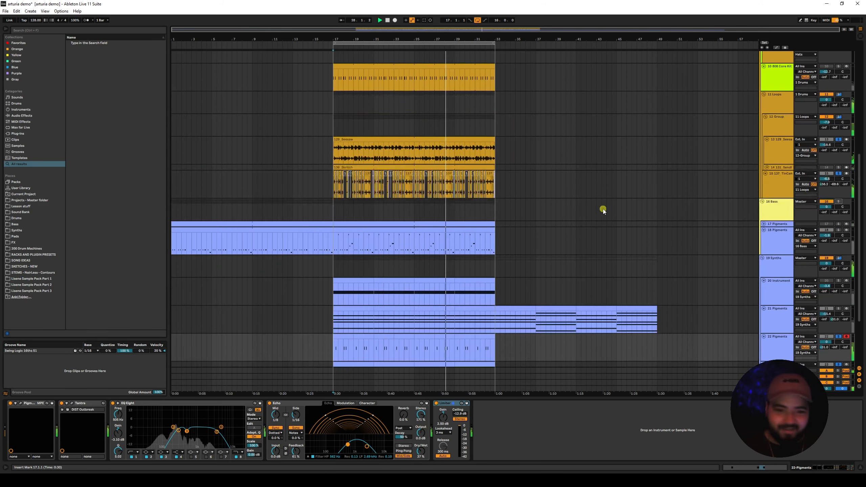
{"action": "scroll", "coordinate": [546, 218], "scroll_direction": "down", "scroll_amount": 2}
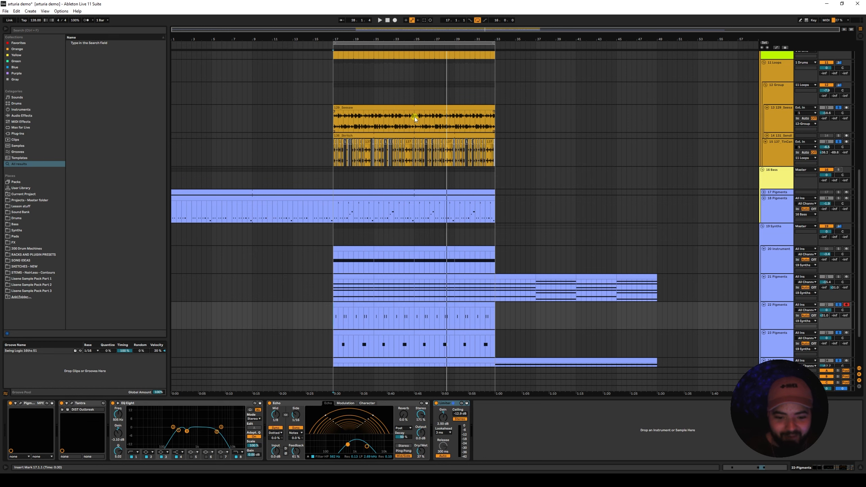
{"action": "scroll", "coordinate": [324, 249], "scroll_direction": "down", "scroll_amount": 1}
{"action": "key", "text": "space"}
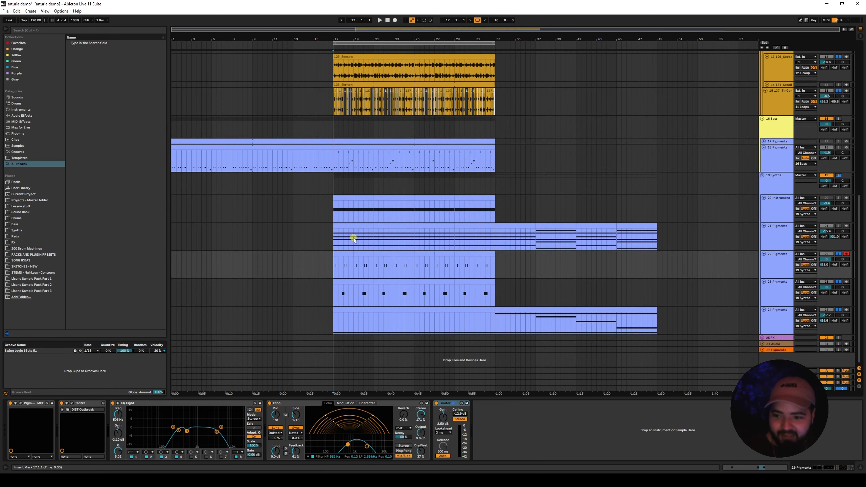
Check the device chains of the 24 and 23 Pigments tracks, and open the 18 Pigments bass track's Pigments instrument.
{"action": "left_click", "coordinate": [335, 309]}
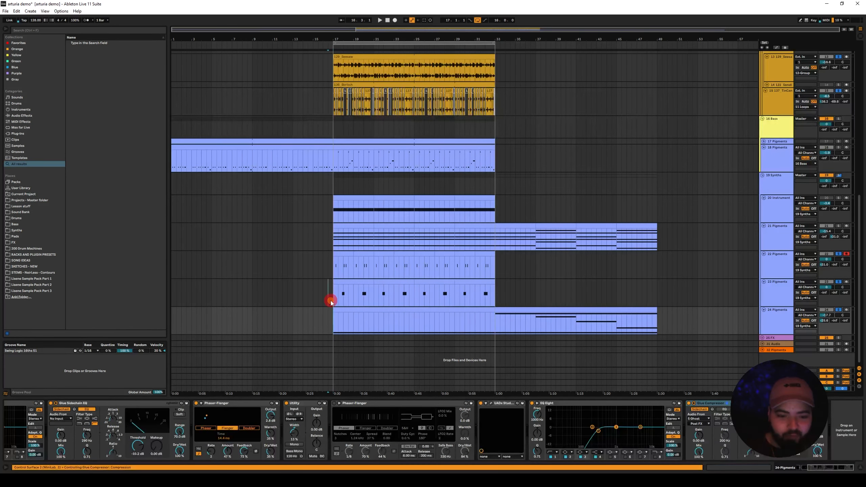
{"action": "left_click", "coordinate": [331, 301]}
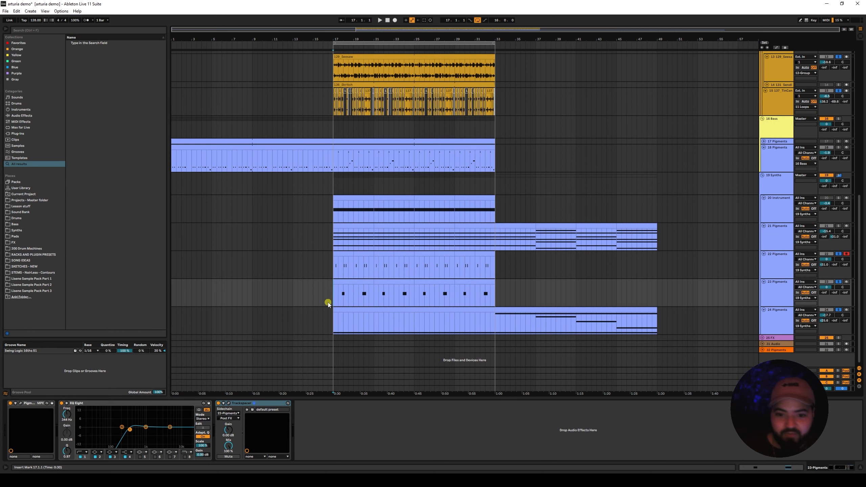
{"action": "scroll", "coordinate": [339, 268], "scroll_direction": "up", "scroll_amount": 2}
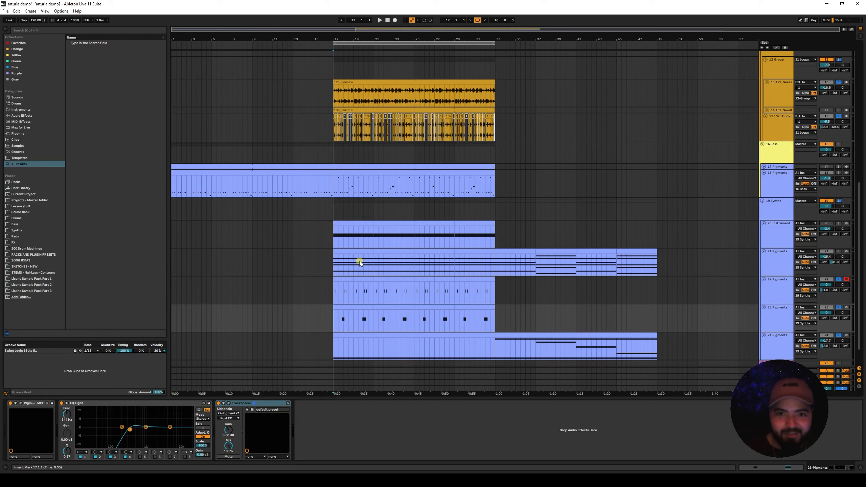
{"action": "left_click", "coordinate": [338, 183]}
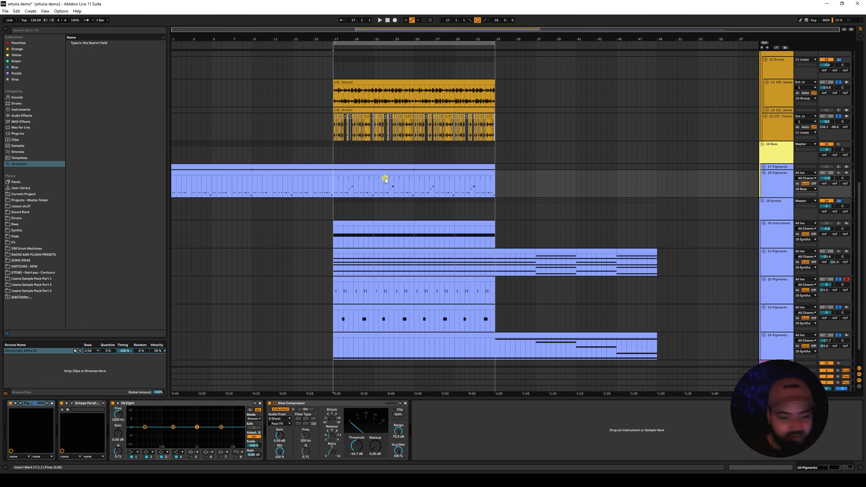
{"action": "left_click", "coordinate": [20, 403]}
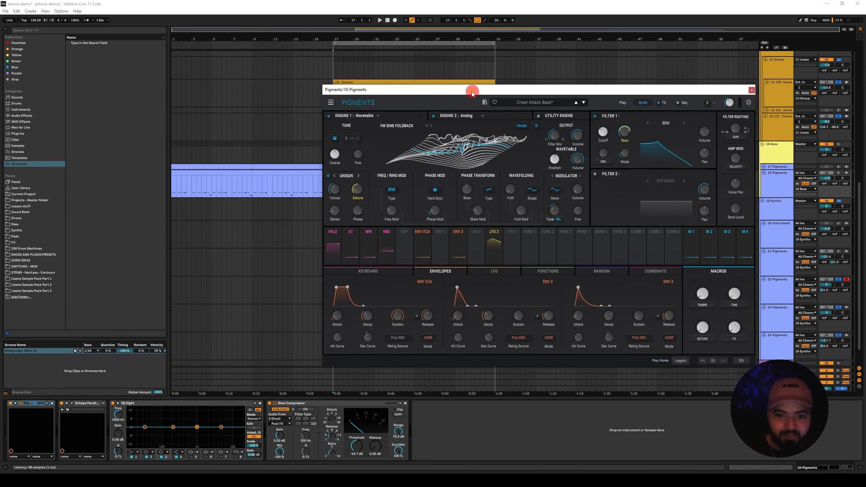
{"action": "left_click_drag", "start_coordinate": [468, 90], "coordinate": [437, 72]}
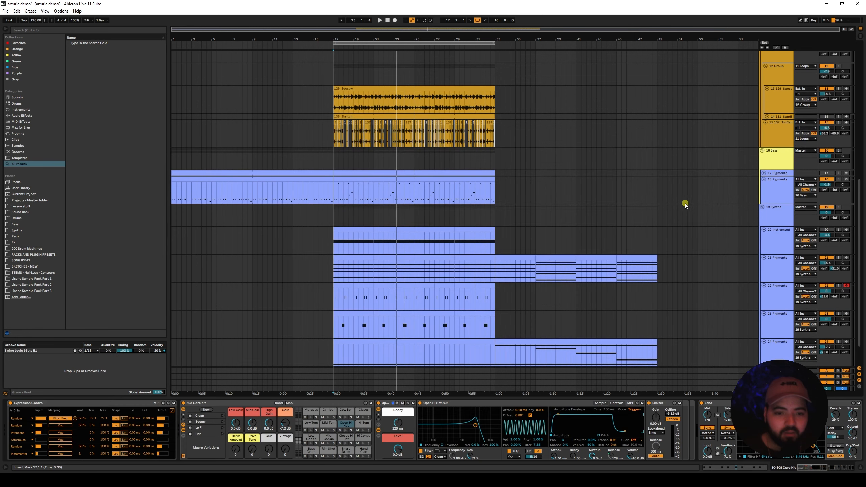
Inspect the Open Hi-Hat pad and its 808 instrument in the 10 808 Core Kit track, leaving sample hot-swap mode.
{"action": "scroll", "coordinate": [685, 204], "scroll_direction": "up", "scroll_amount": 5}
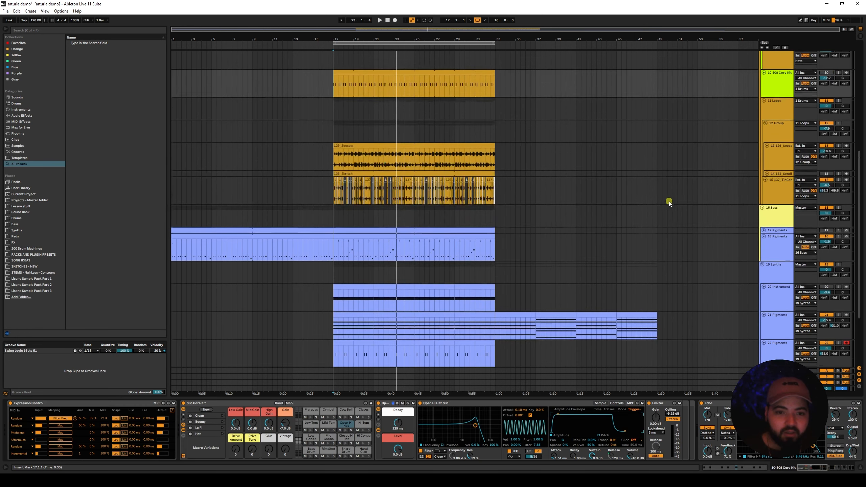
{"action": "scroll", "coordinate": [609, 188], "scroll_direction": "down", "scroll_amount": 1}
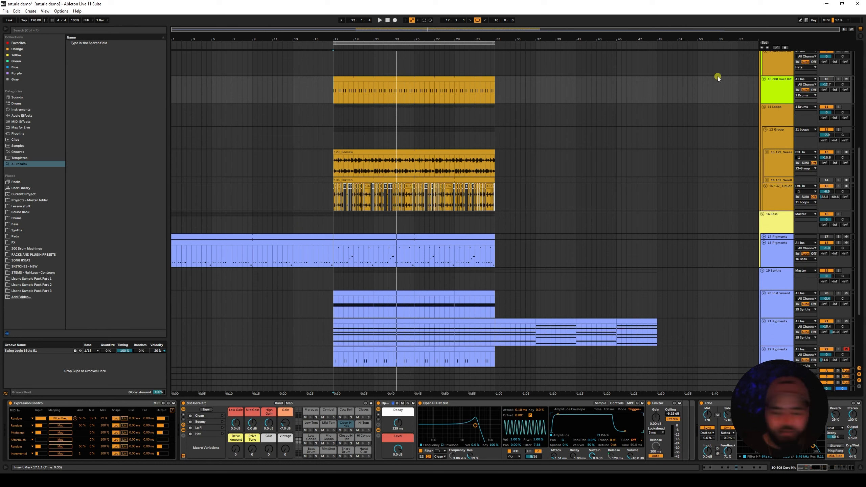
{"action": "left_click", "coordinate": [780, 89]}
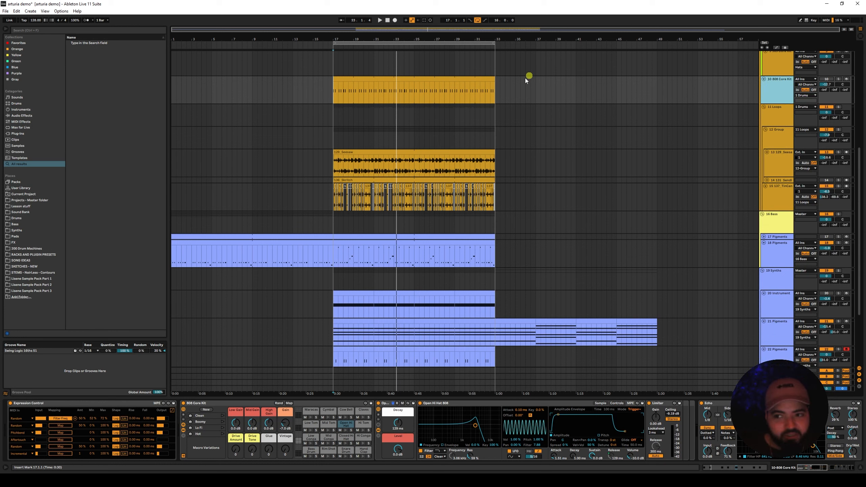
{"action": "left_click", "coordinate": [349, 427]}
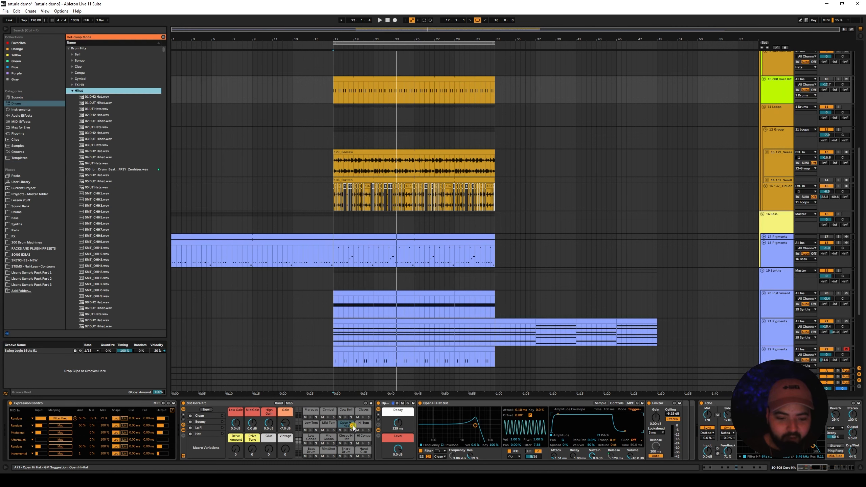
{"action": "left_click", "coordinate": [353, 426]}
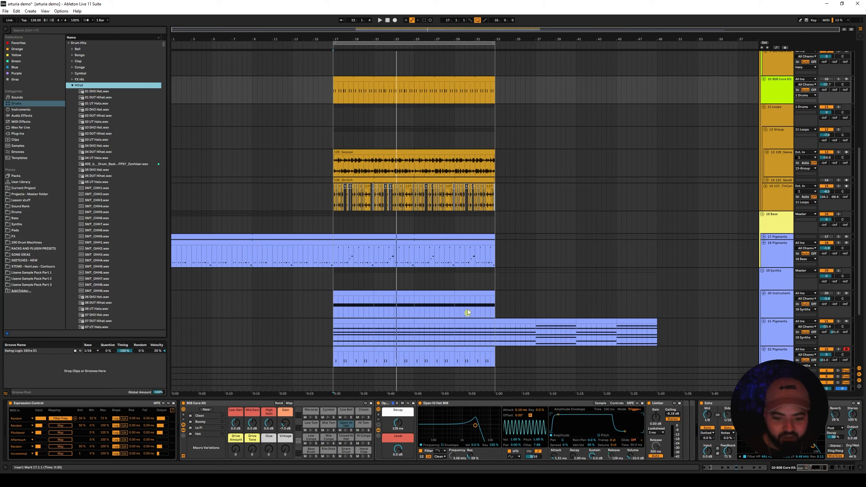
{"action": "left_click", "coordinate": [329, 97]}
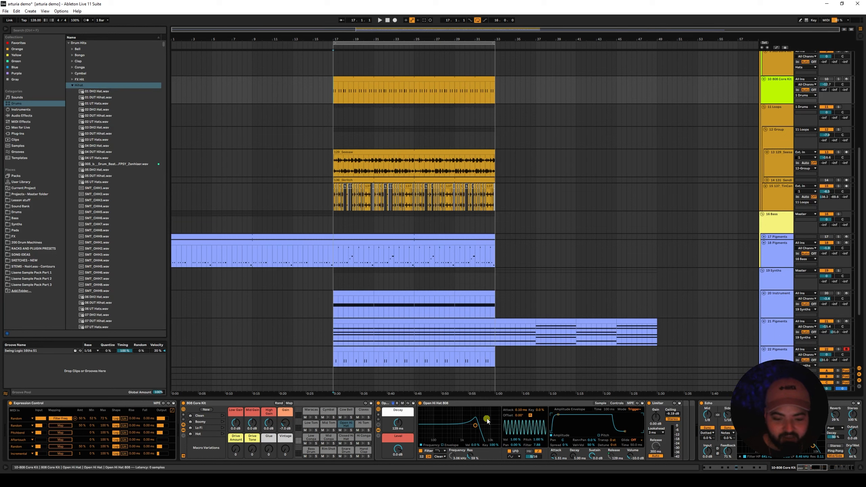
{"action": "left_click", "coordinate": [480, 427]}
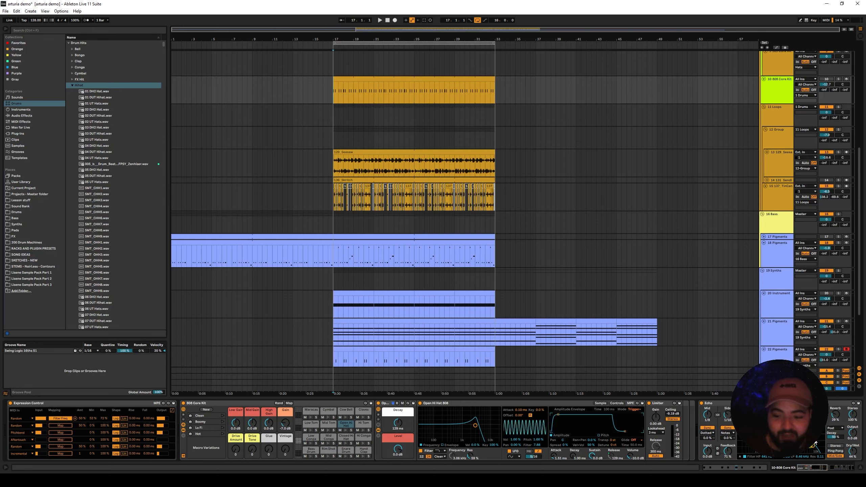
Compare the 23 Pigments track's device chain and the clips from bar 17 with the 10 808 Core Kit track.
{"action": "left_click_drag", "start_coordinate": [811, 468], "coordinate": [829, 466]}
{"action": "scroll", "coordinate": [443, 323], "scroll_direction": "down", "scroll_amount": 3}
{"action": "left_click", "coordinate": [344, 279]}
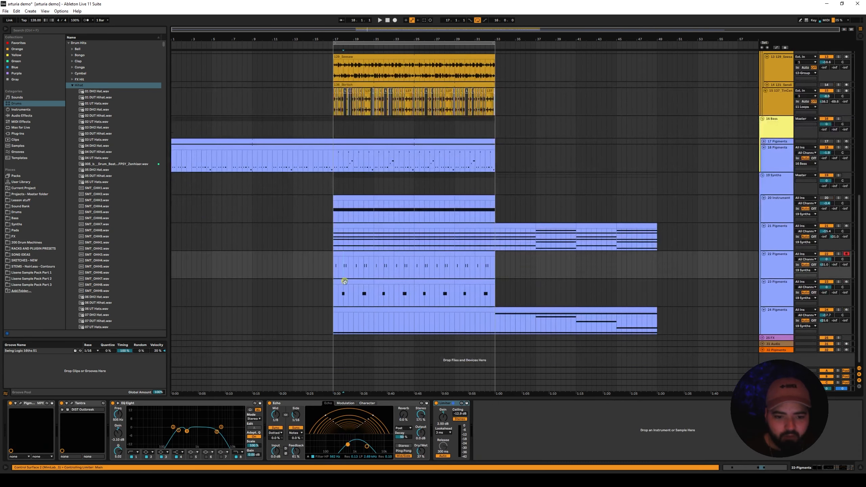
{"action": "left_click", "coordinate": [333, 268]}
{"action": "scroll", "coordinate": [387, 273], "scroll_direction": "up", "scroll_amount": 4}
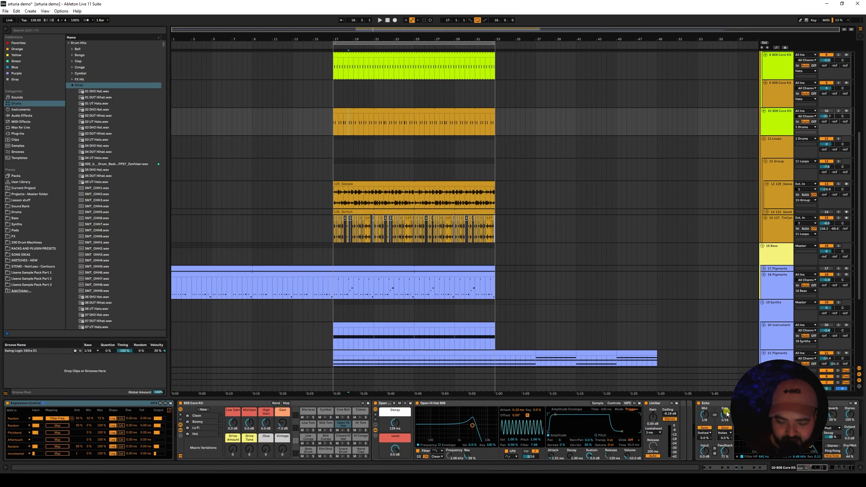
Examine the 10 808 Core Kit effects chain from Echo and EQ Eight through both Glue Sidechain EQ compressors to Trackspacer.
{"action": "left_click_drag", "start_coordinate": [818, 470], "coordinate": [844, 468]}
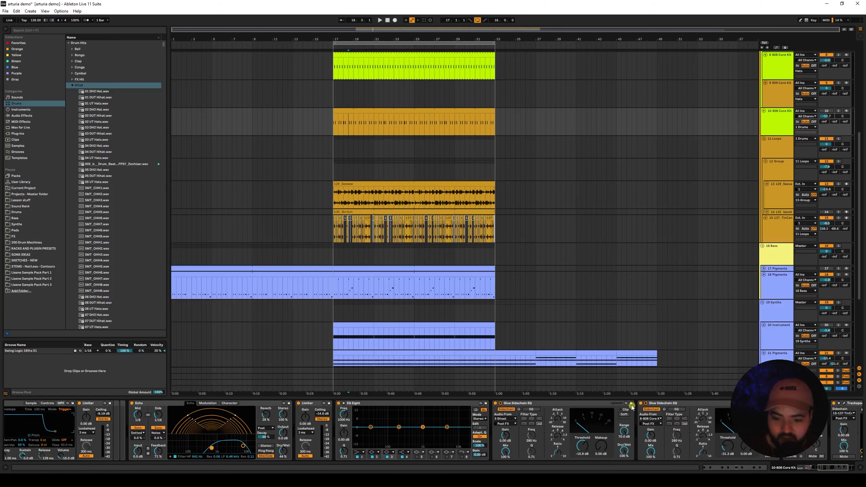
{"action": "left_click", "coordinate": [668, 404]}
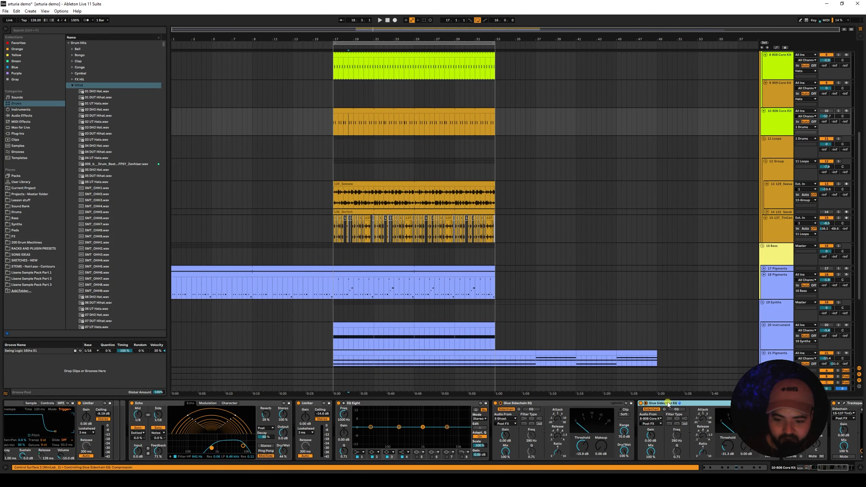
{"action": "scroll", "coordinate": [342, 103], "scroll_direction": "up", "scroll_amount": 2}
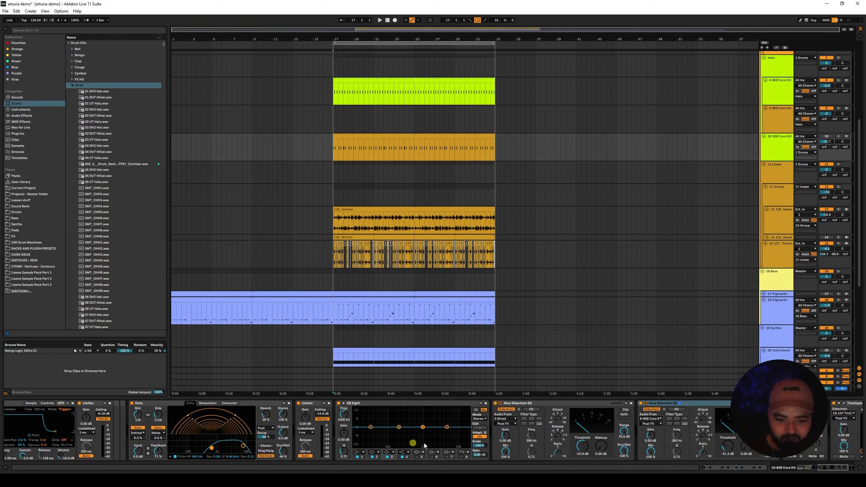
{"action": "left_click_drag", "start_coordinate": [820, 468], "coordinate": [828, 468]}
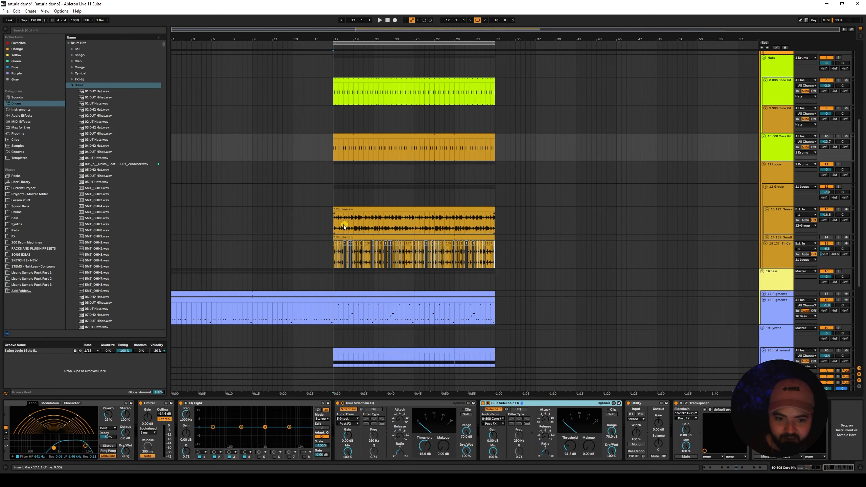
{"action": "scroll", "coordinate": [339, 125], "scroll_direction": "up", "scroll_amount": 2}
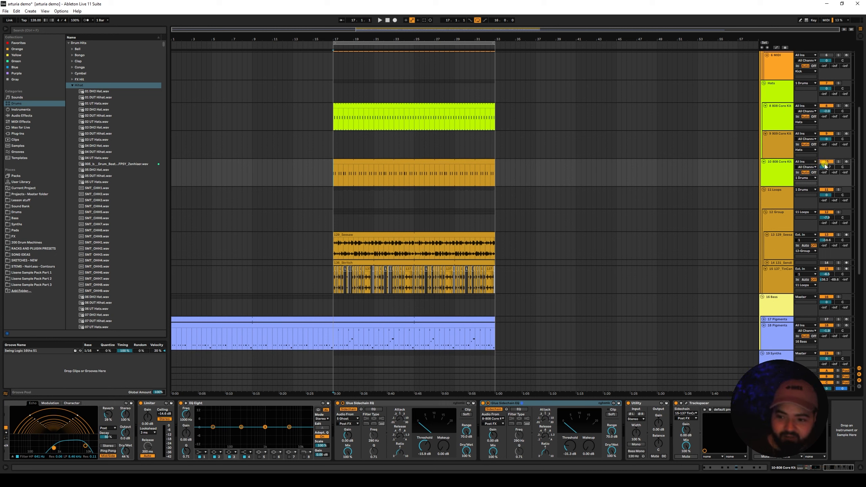
Play from bar 17, audition the 10 808 Core Kit track in solo while checking its EQ Eight, and unsolo it.
{"action": "key", "text": "space"}
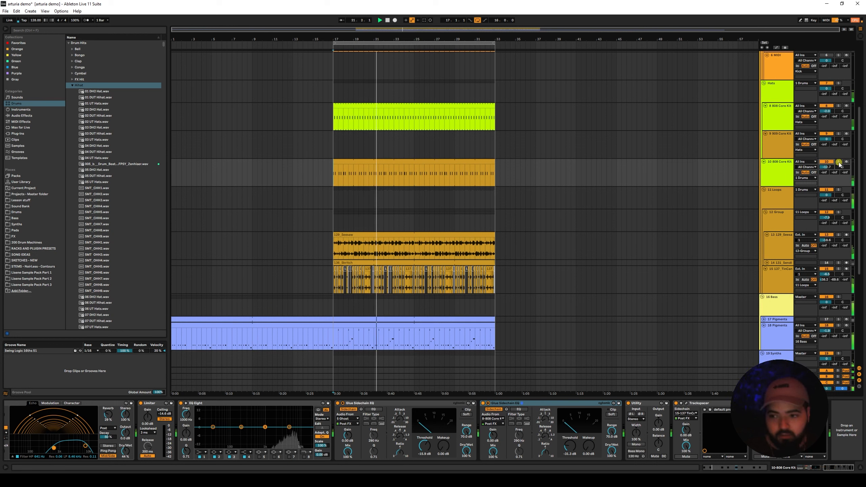
{"action": "left_click", "coordinate": [838, 162]}
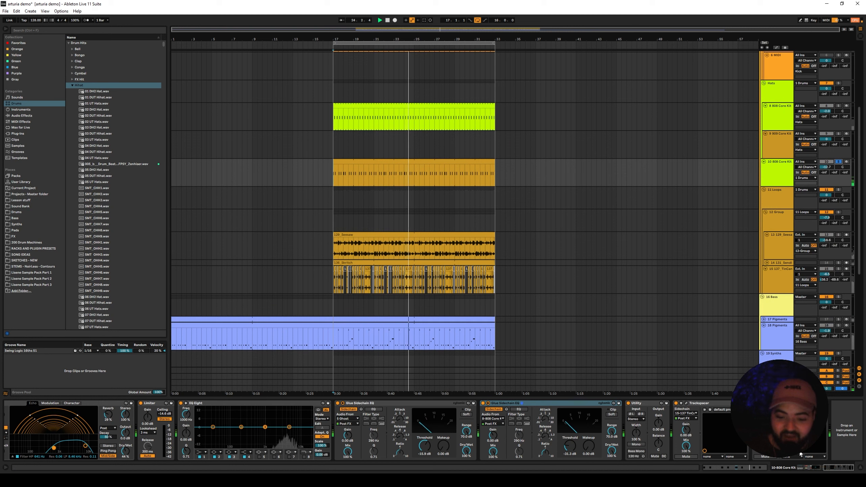
{"action": "left_click_drag", "start_coordinate": [837, 468], "coordinate": [832, 468]}
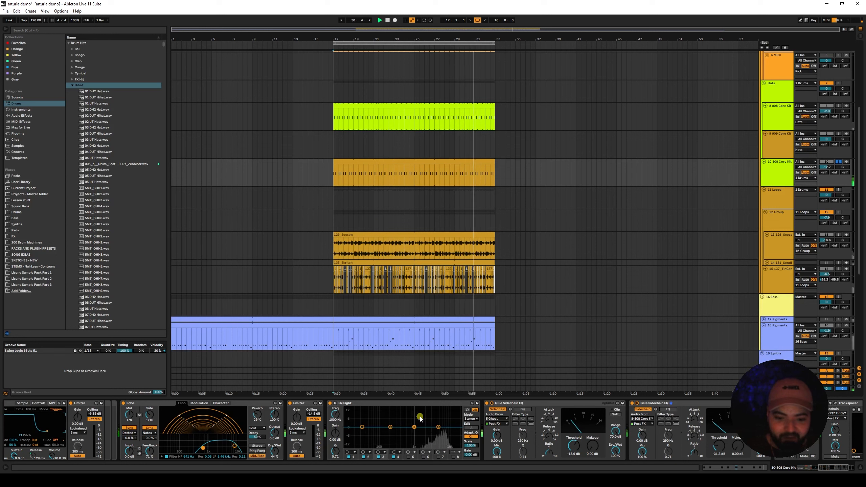
{"action": "left_click", "coordinate": [437, 425]}
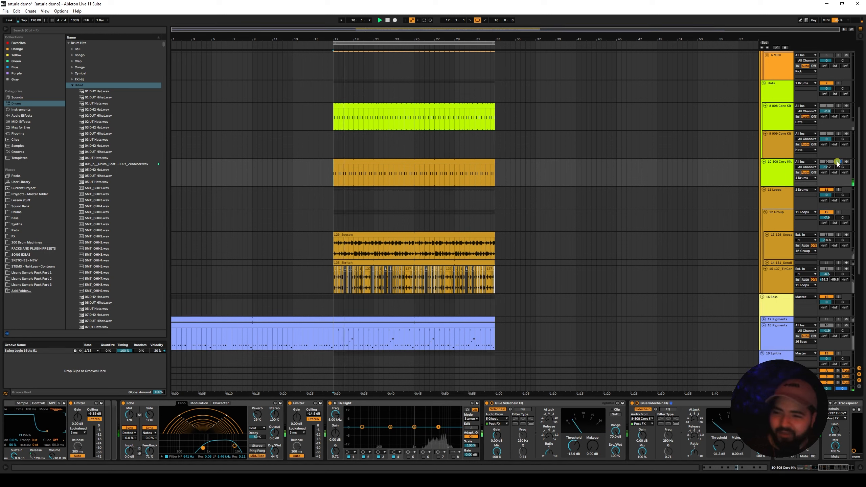
{"action": "left_click", "coordinate": [838, 162]}
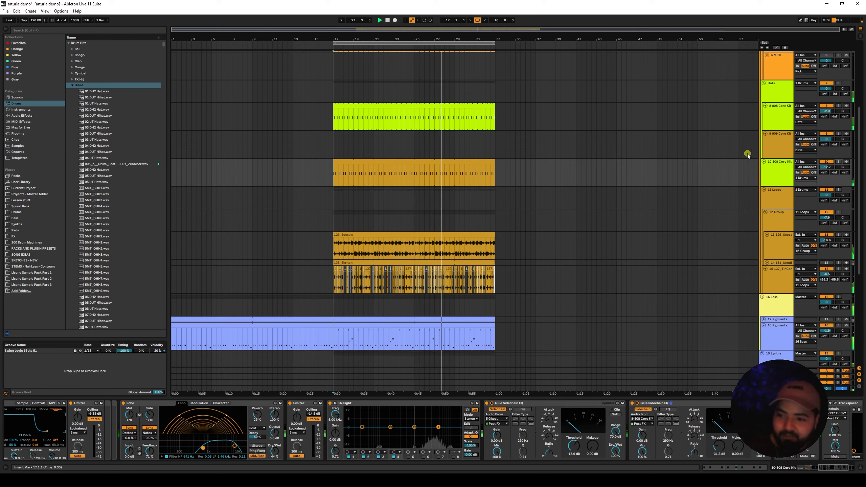
Review the hats, loops, bass and synth tracks in the arrangement while the full mix plays.
{"action": "scroll", "coordinate": [376, 164], "scroll_direction": "down", "scroll_amount": 3}
{"action": "scroll", "coordinate": [376, 164], "scroll_direction": "down", "scroll_amount": 5}
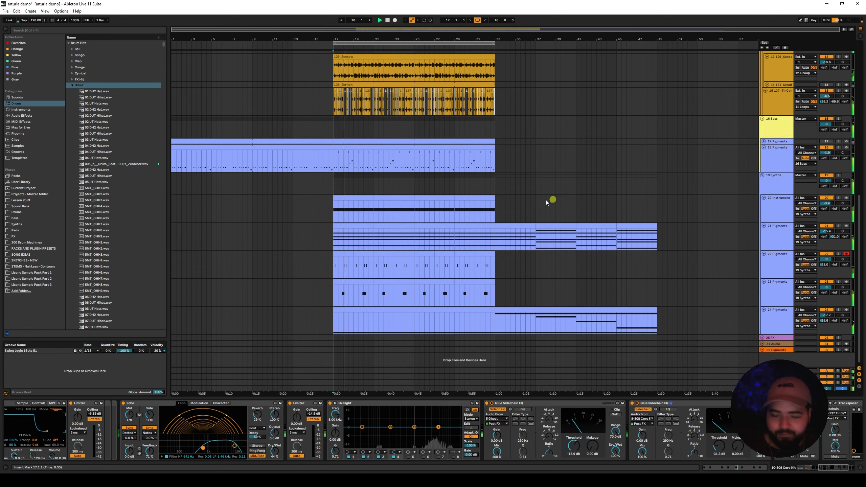
{"action": "scroll", "coordinate": [356, 205], "scroll_direction": "up", "scroll_amount": 1}
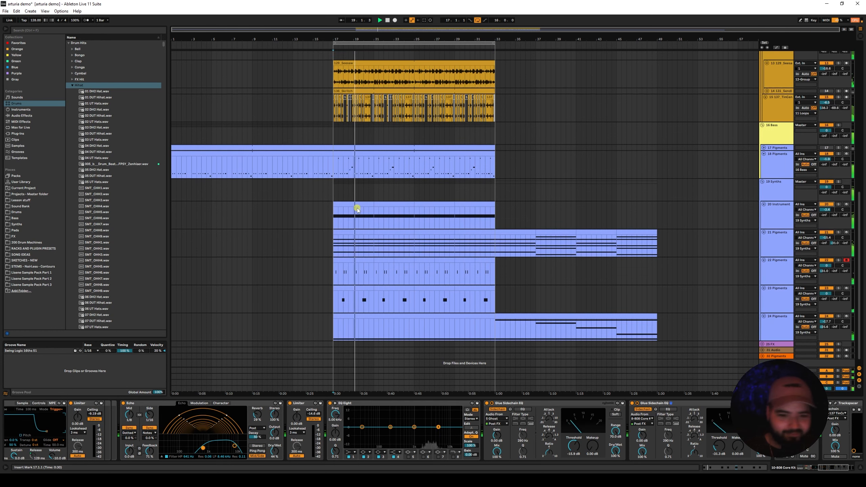
{"action": "scroll", "coordinate": [357, 208], "scroll_direction": "up", "scroll_amount": 4}
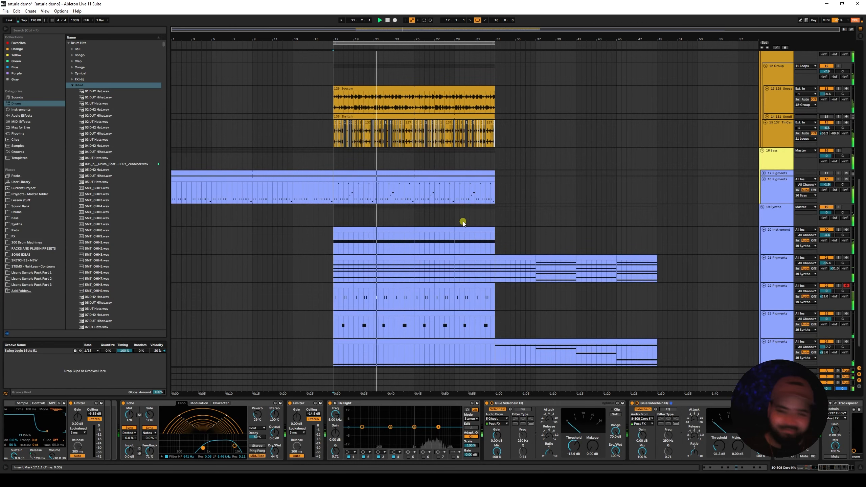
{"action": "scroll", "coordinate": [462, 222], "scroll_direction": "up", "scroll_amount": 20}
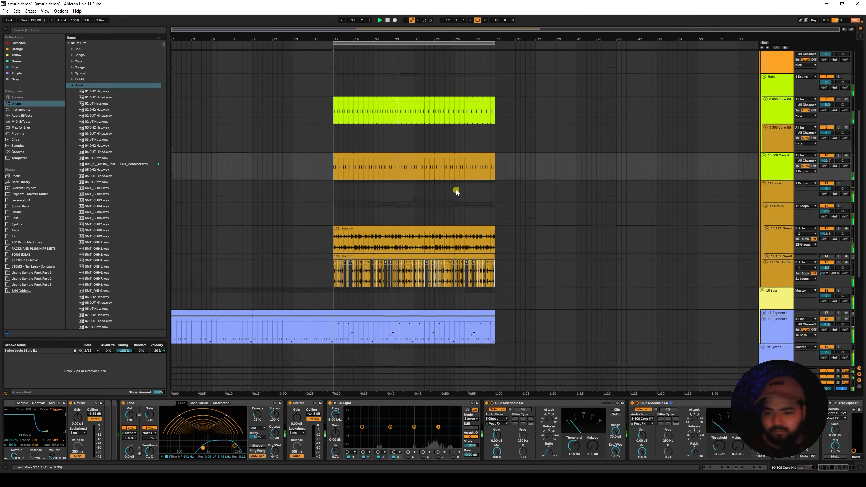
{"action": "scroll", "coordinate": [459, 191], "scroll_direction": "down", "scroll_amount": 18}
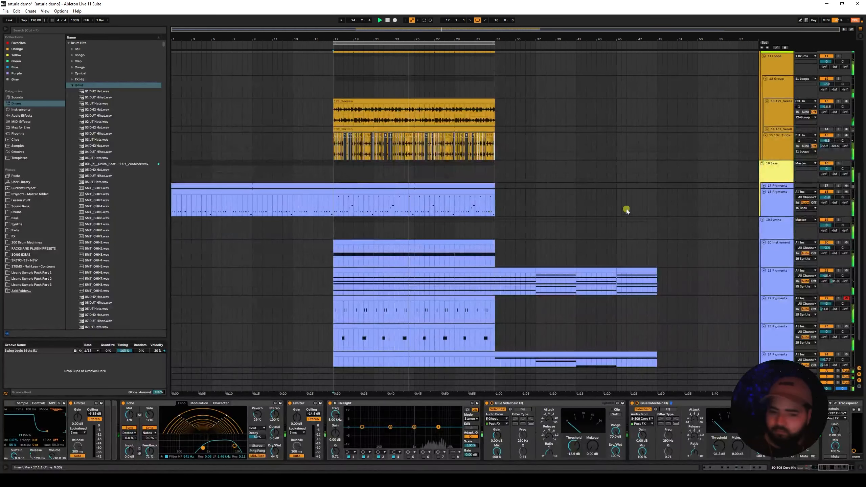
Mute the track 13 loop, 24 Pigments, 20 Instrument and 18 Pigments tracks during playback.
{"action": "left_click", "coordinate": [832, 102]}
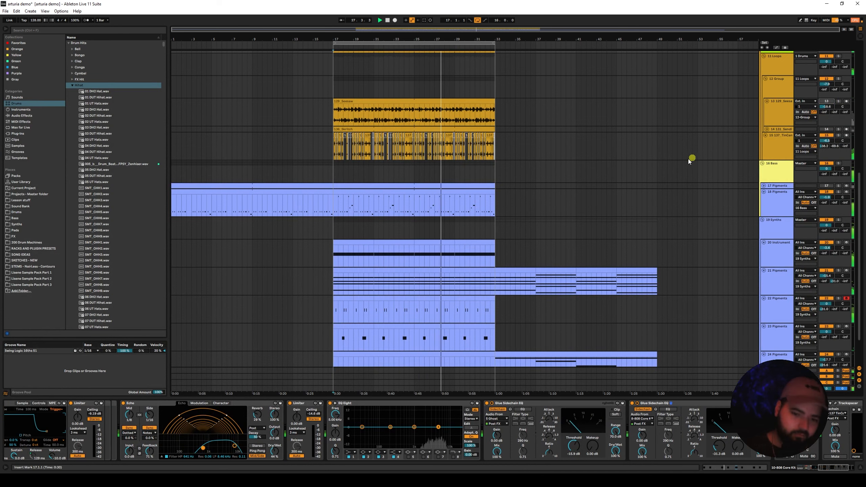
{"action": "scroll", "coordinate": [588, 201], "scroll_direction": "down", "scroll_amount": 3}
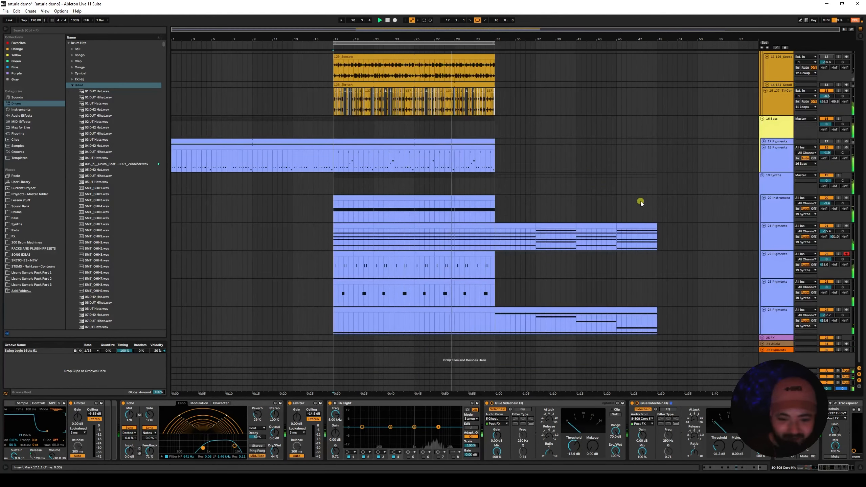
{"action": "left_click", "coordinate": [827, 309]}
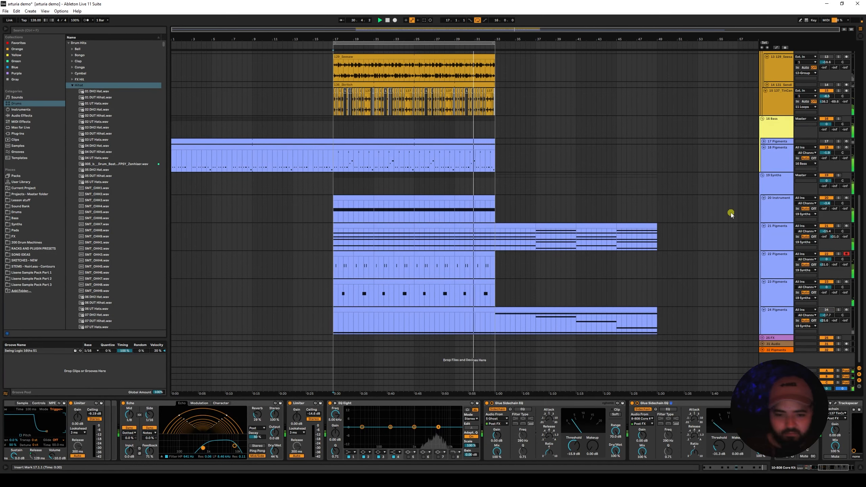
{"action": "scroll", "coordinate": [773, 204], "scroll_direction": "up", "scroll_amount": 1}
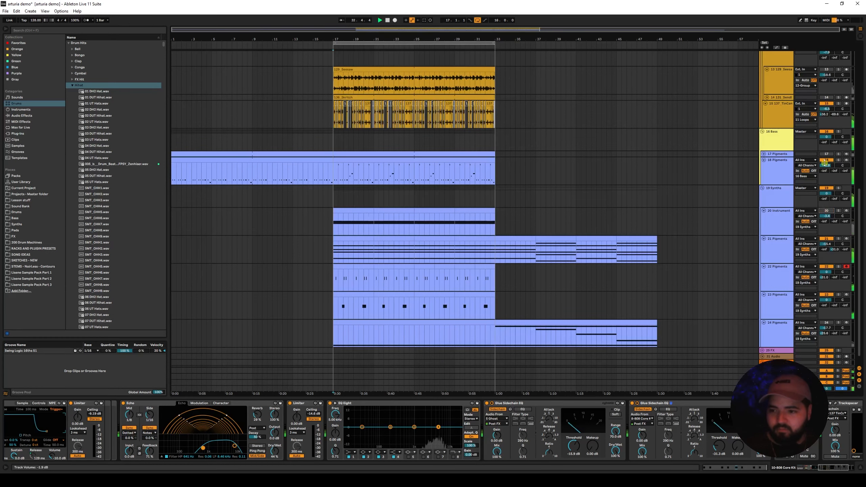
{"action": "scroll", "coordinate": [698, 181], "scroll_direction": "down", "scroll_amount": 1}
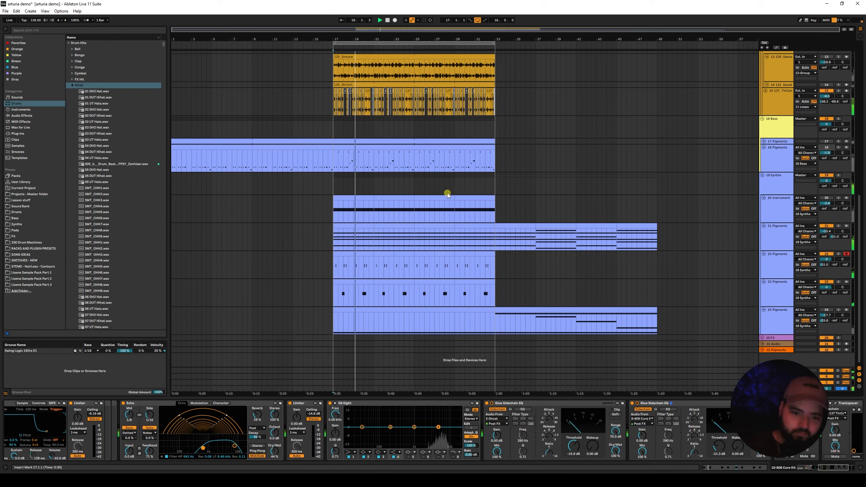
Unmute the track 13 loop, listen to it with the drums and synths, and stop playback.
{"action": "scroll", "coordinate": [475, 194], "scroll_direction": "up", "scroll_amount": 2}
{"action": "scroll", "coordinate": [475, 194], "scroll_direction": "up", "scroll_amount": 3}
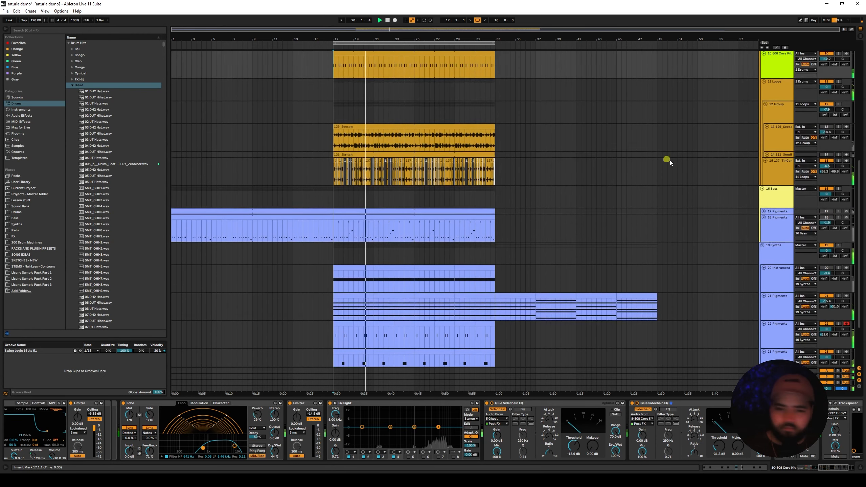
{"action": "left_click", "coordinate": [827, 127]}
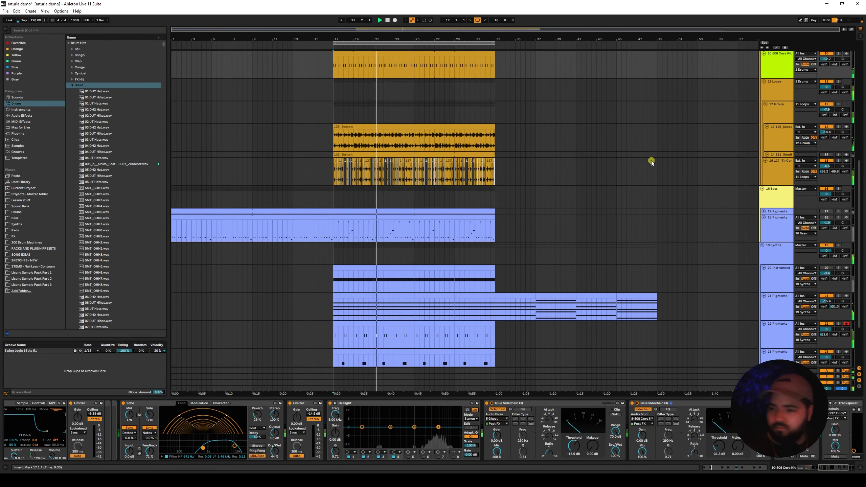
{"action": "scroll", "coordinate": [545, 122], "scroll_direction": "up", "scroll_amount": 3}
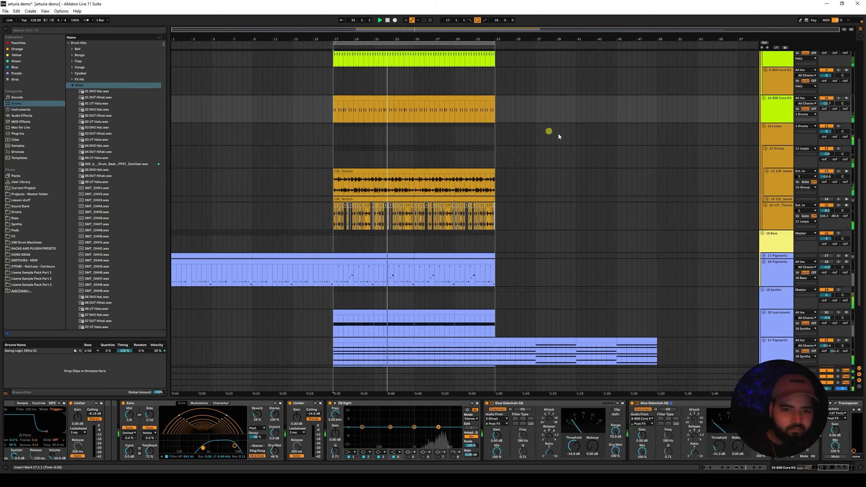
{"action": "scroll", "coordinate": [609, 145], "scroll_direction": "down", "scroll_amount": 5}
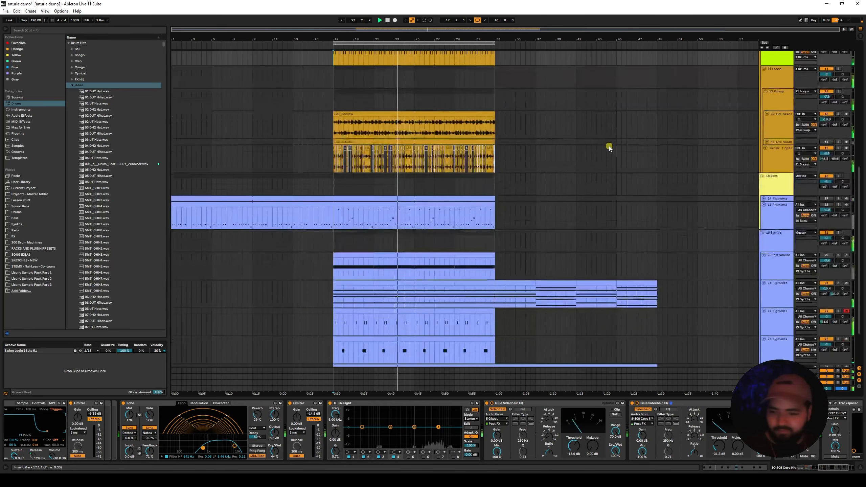
{"action": "scroll", "coordinate": [599, 164], "scroll_direction": "down", "scroll_amount": 2}
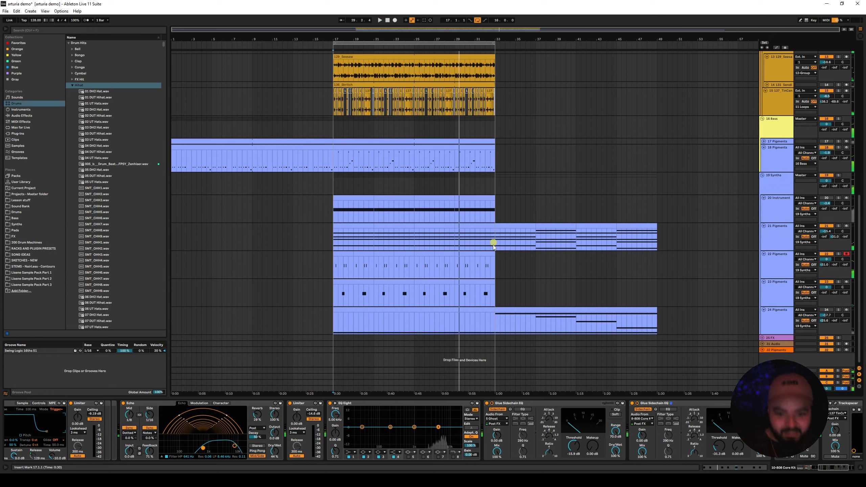
Unfold the 17 Pigments bass track, compare its notes with the 18 Pigments track, and delete the 17 Pigments track.
{"action": "left_click_drag", "start_coordinate": [330, 168], "coordinate": [184, 163]}
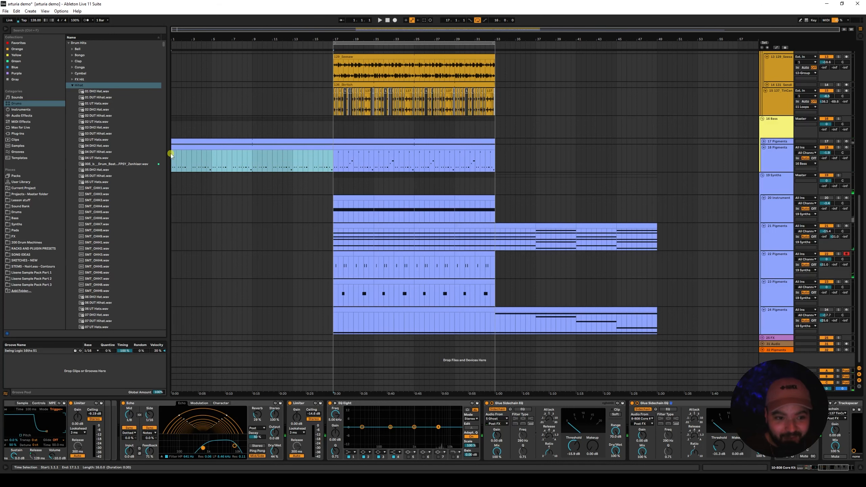
{"action": "left_click", "coordinate": [565, 178]}
{"action": "left_click", "coordinate": [774, 142]}
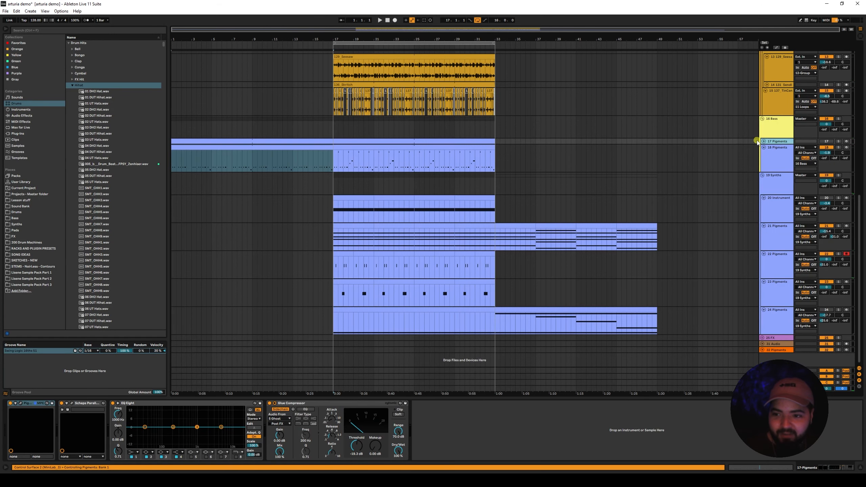
{"action": "left_click", "coordinate": [764, 140]}
{"action": "left_click", "coordinate": [456, 182]}
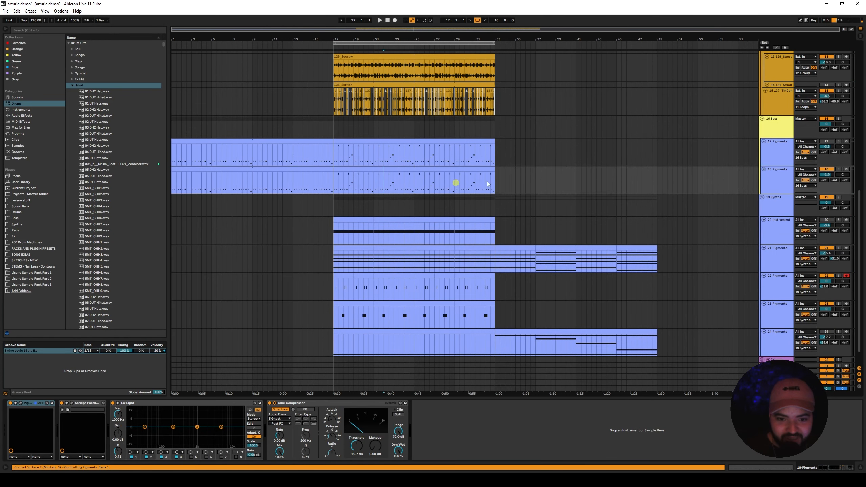
{"action": "left_click", "coordinate": [382, 152]}
{"action": "left_click", "coordinate": [382, 184]}
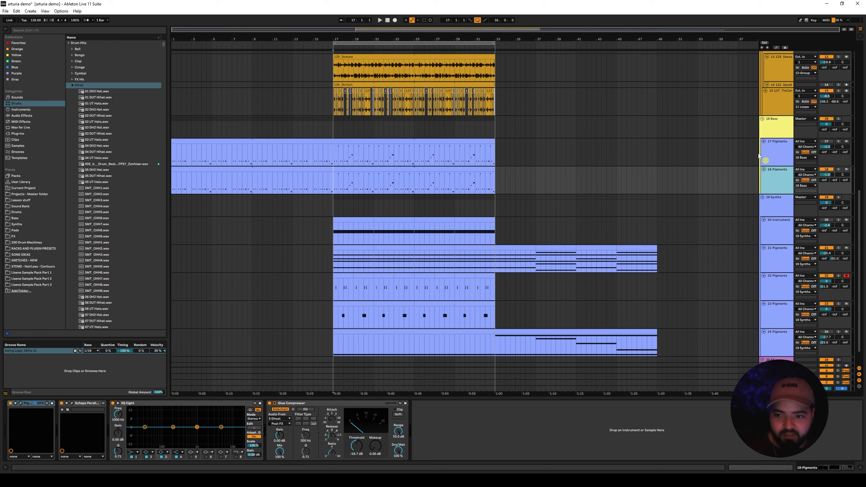
{"action": "left_click", "coordinate": [774, 160]}
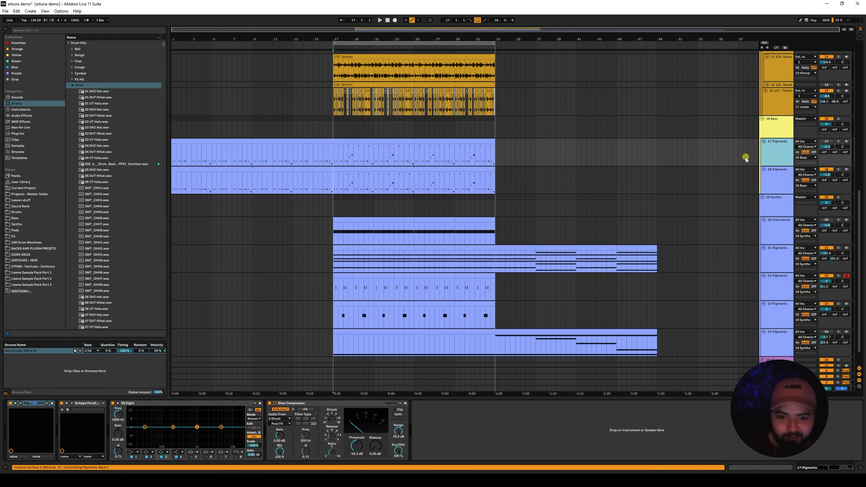
{"action": "key", "text": "Delete"}
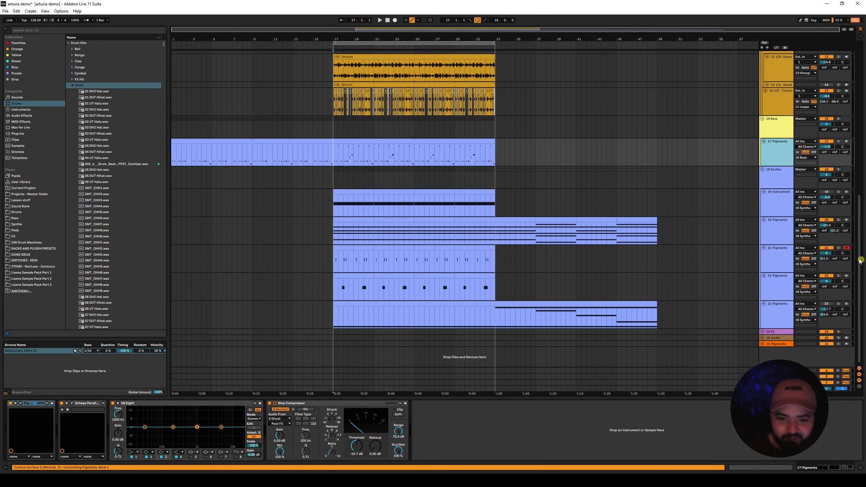
Review the 20 and 23 Pigments synth clips extending past bar 33, and check the track channels in Session View.
{"action": "left_click", "coordinate": [776, 316]}
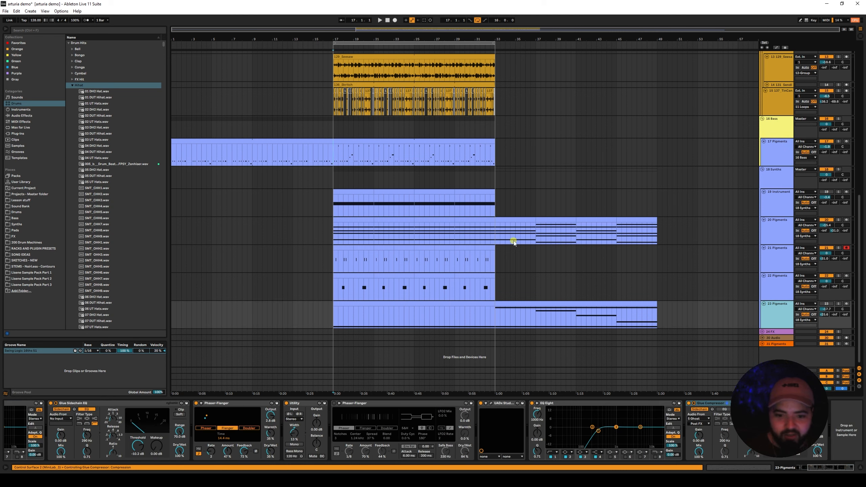
{"action": "left_click_drag", "start_coordinate": [497, 238], "coordinate": [645, 227]}
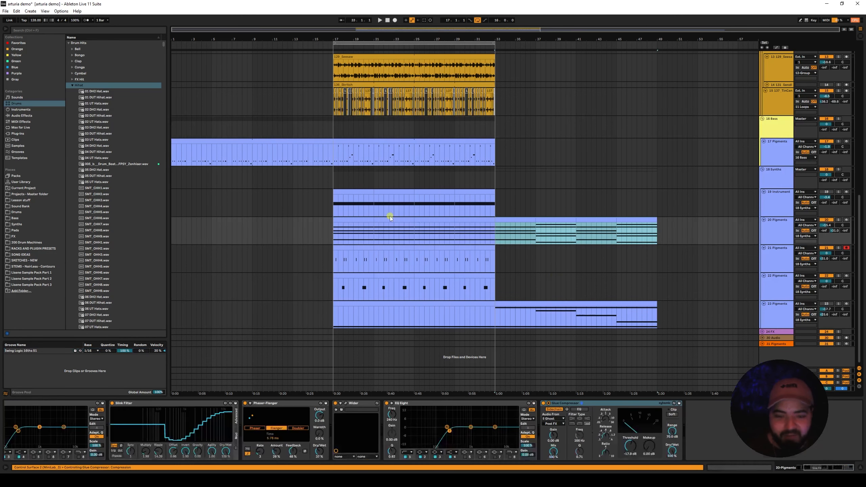
{"action": "left_click", "coordinate": [334, 159]}
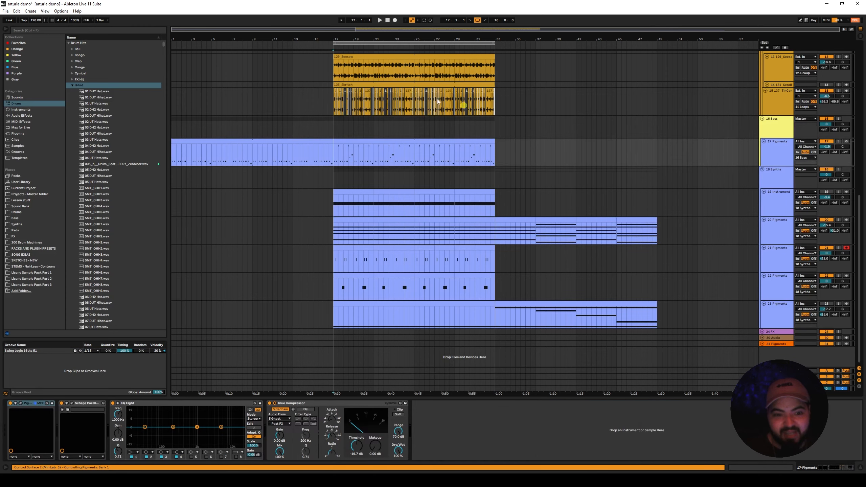
{"action": "scroll", "coordinate": [444, 217], "scroll_direction": "up", "scroll_amount": 3}
{"action": "key", "text": "Tab"}
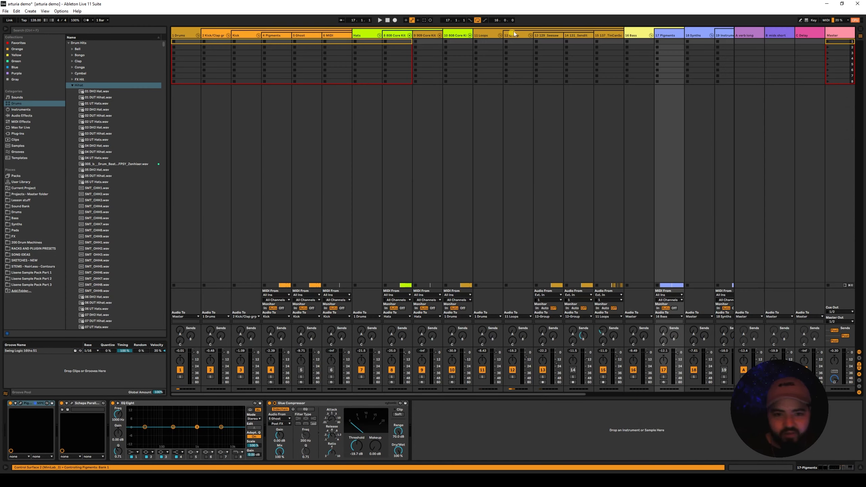
{"action": "key", "text": "Tab"}
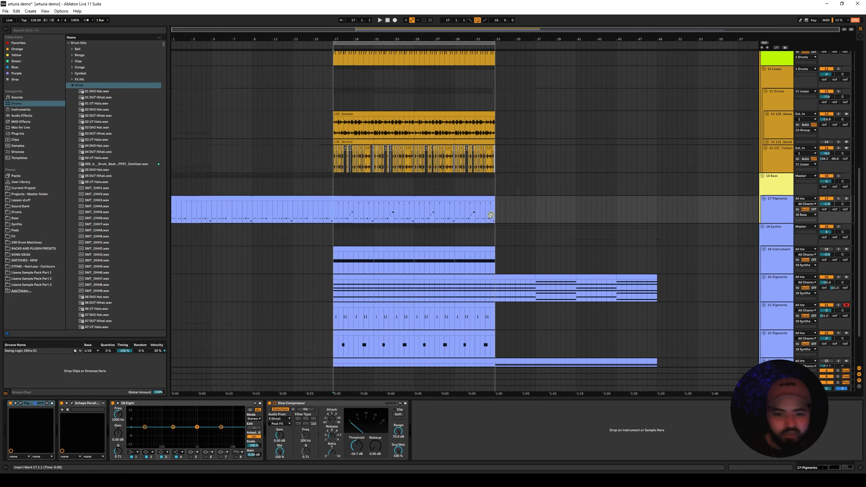
{"action": "scroll", "coordinate": [486, 225], "scroll_direction": "down", "scroll_amount": 3}
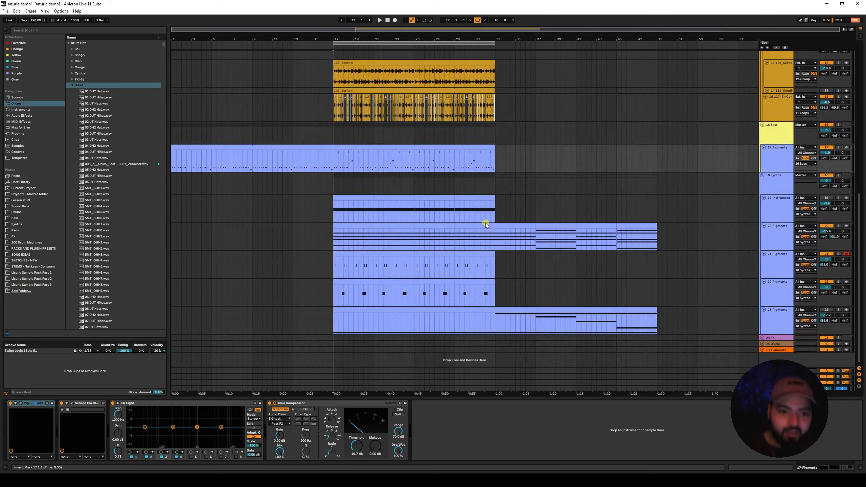
Move the 20 Pigments clips in bars 17–33 to bar 1, and the clips starting at bar 33 to bar 17.
{"action": "left_click", "coordinate": [496, 234]}
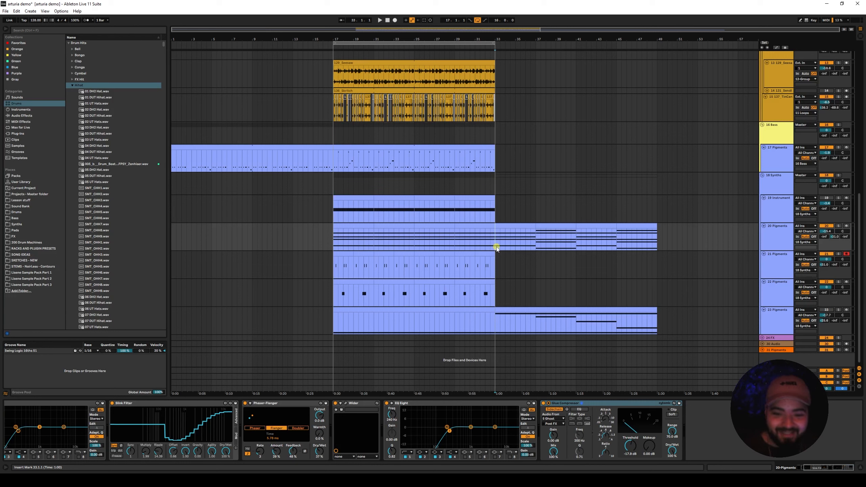
{"action": "left_click", "coordinate": [470, 227]}
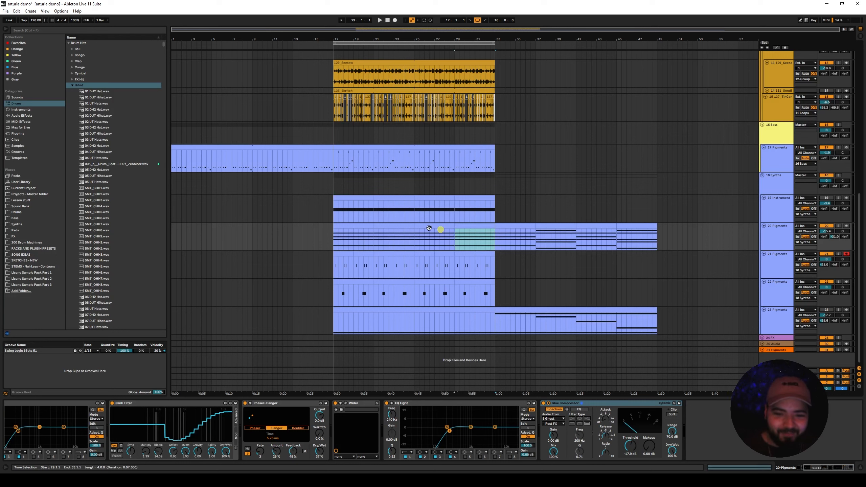
{"action": "left_click", "coordinate": [371, 224], "text": "shift"}
{"action": "left_click_drag", "start_coordinate": [365, 225], "coordinate": [178, 228]}
{"action": "left_click_drag", "start_coordinate": [492, 239], "coordinate": [655, 234]}
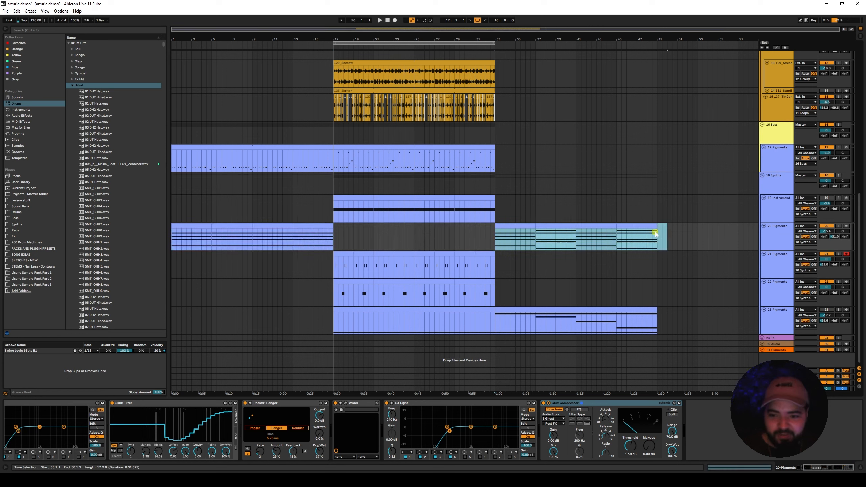
{"action": "left_click_drag", "start_coordinate": [520, 228], "coordinate": [358, 234]}
Play the soloed 20 Pigments track from bar 5 and display the Plug-Ins category in the browser.
{"action": "left_click", "coordinate": [207, 233]}
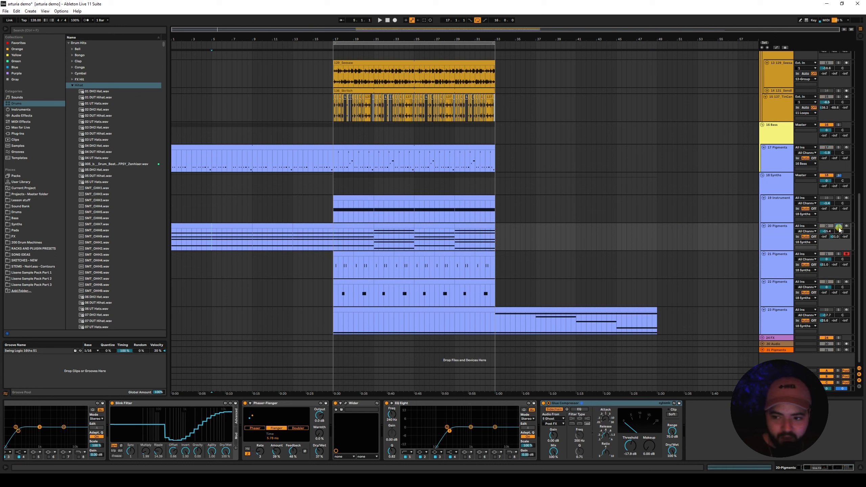
{"action": "key", "text": "space"}
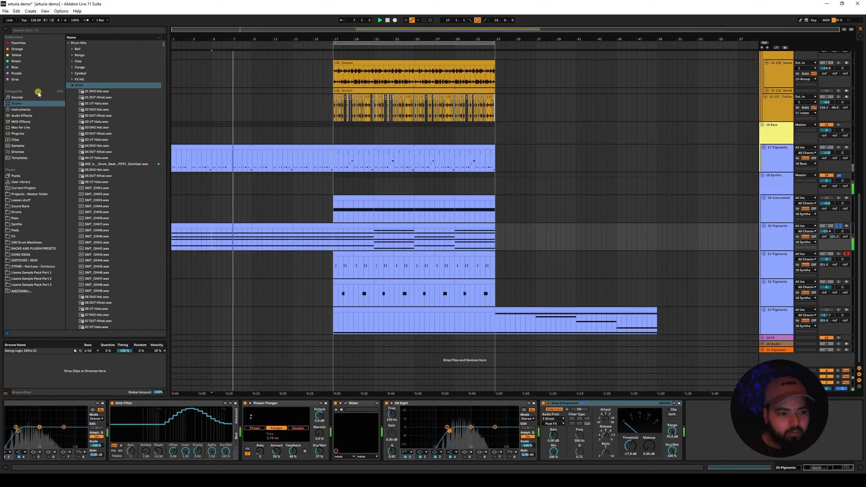
{"action": "left_click", "coordinate": [21, 110]}
{"action": "left_click", "coordinate": [30, 116]}
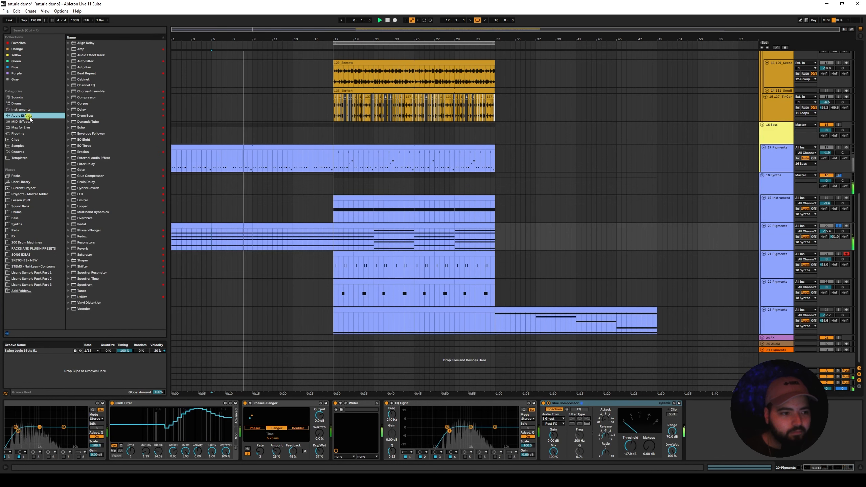
{"action": "left_click", "coordinate": [19, 134]}
Play the 20 Pigments chords from bar 17 and examine their MIDI notes against the other synth tracks.
{"action": "left_click", "coordinate": [337, 241]}
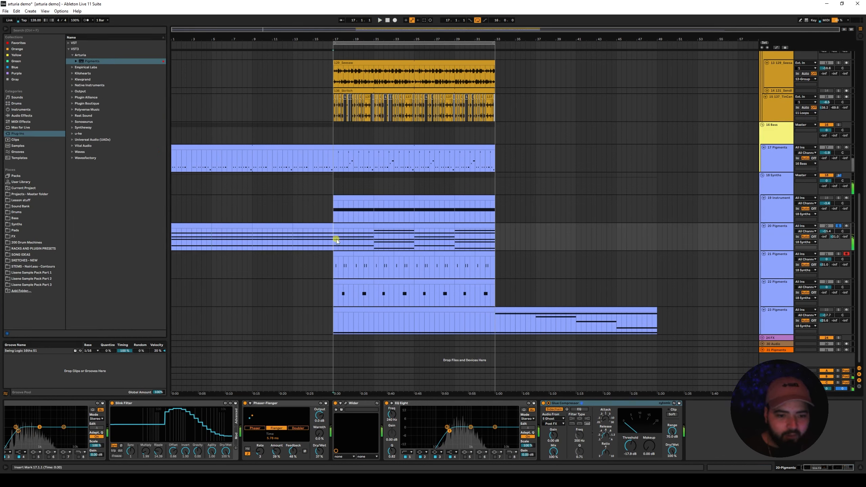
{"action": "key", "text": "space"}
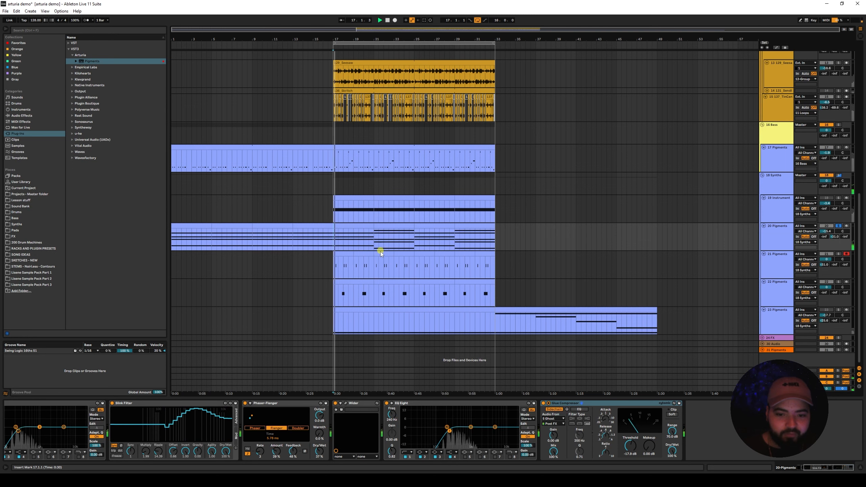
{"action": "double_click", "coordinate": [368, 227]}
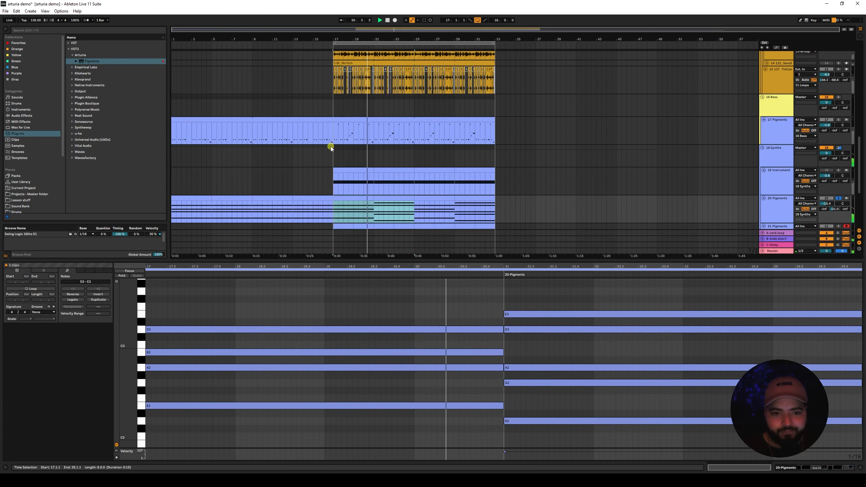
{"action": "scroll", "coordinate": [330, 147], "scroll_direction": "down", "scroll_amount": 5}
{"action": "scroll", "coordinate": [331, 147], "scroll_direction": "down", "scroll_amount": 2}
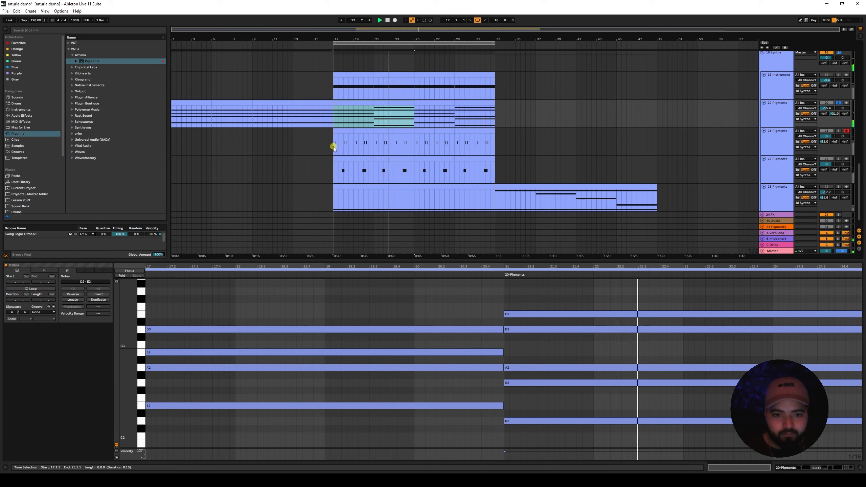
{"action": "scroll", "coordinate": [432, 143], "scroll_direction": "down", "scroll_amount": 2}
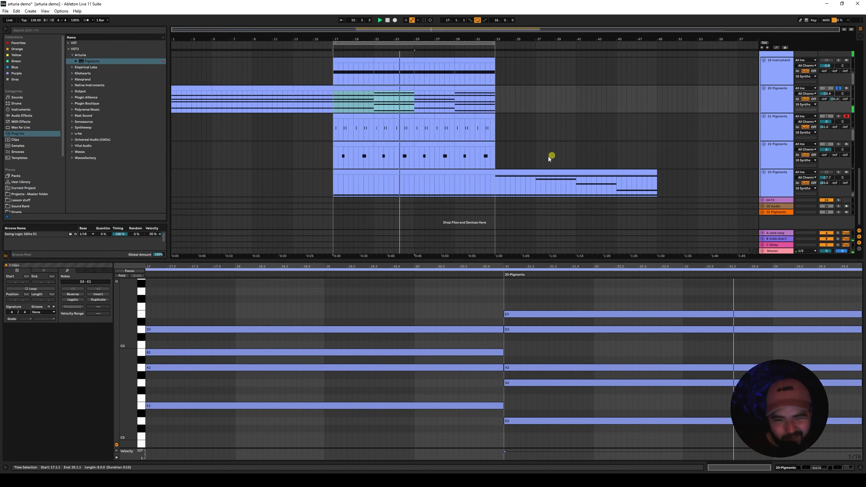
Move the 23 Pigments clip at bar 17 to bar 1, and the clip at bar 33 to bar 17.
{"action": "left_click_drag", "start_coordinate": [495, 179], "coordinate": [657, 176]}
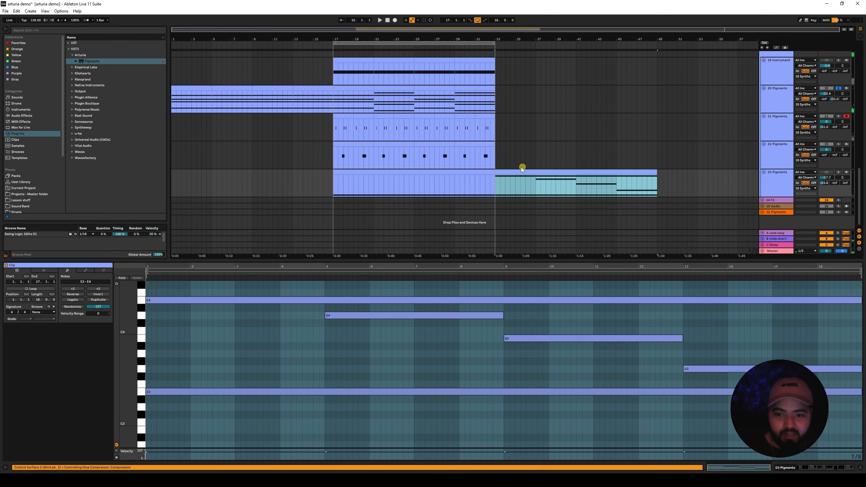
{"action": "left_click", "coordinate": [416, 170]}
{"action": "left_click_drag", "start_coordinate": [518, 170], "coordinate": [347, 173]}
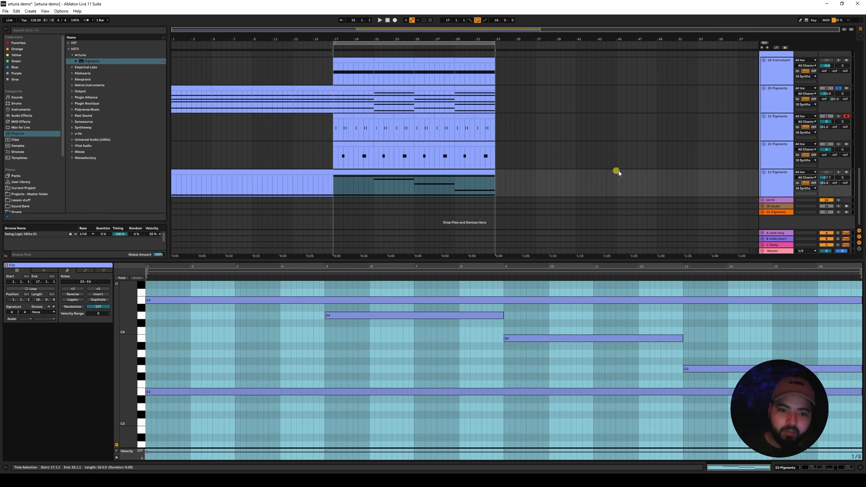
Solo the 23 Pigments track together with 20 Pigments, listen to both from bar 17, and stop playback.
{"action": "left_click", "coordinate": [838, 172]}
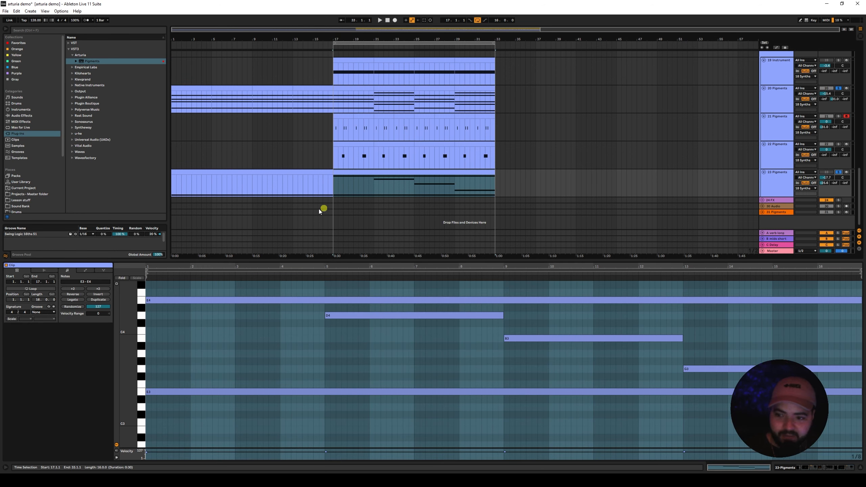
{"action": "left_click", "coordinate": [336, 186]}
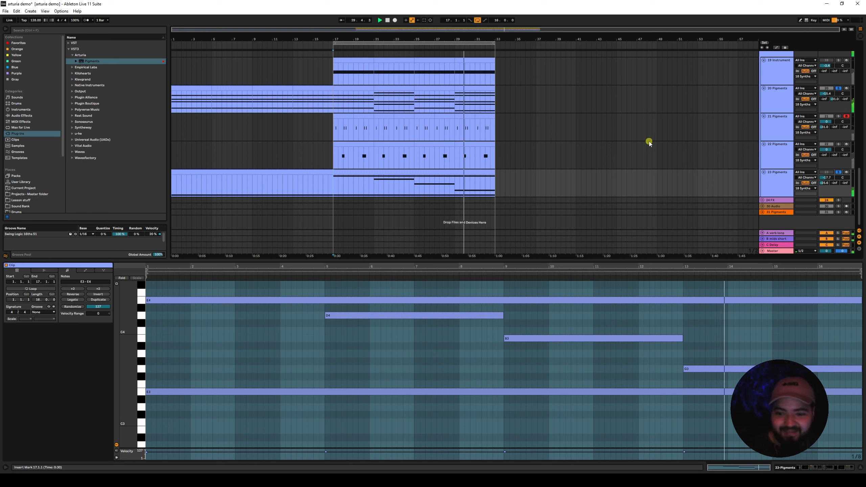
{"action": "left_click_drag", "start_coordinate": [333, 187], "coordinate": [150, 102]}
{"action": "key", "text": "space"}
Examine the combined MIDI notes of the 20 to 23 Pigments tracks across bars 17–33, and the 20 Pigments chords alone.
{"action": "left_click", "coordinate": [332, 188]}
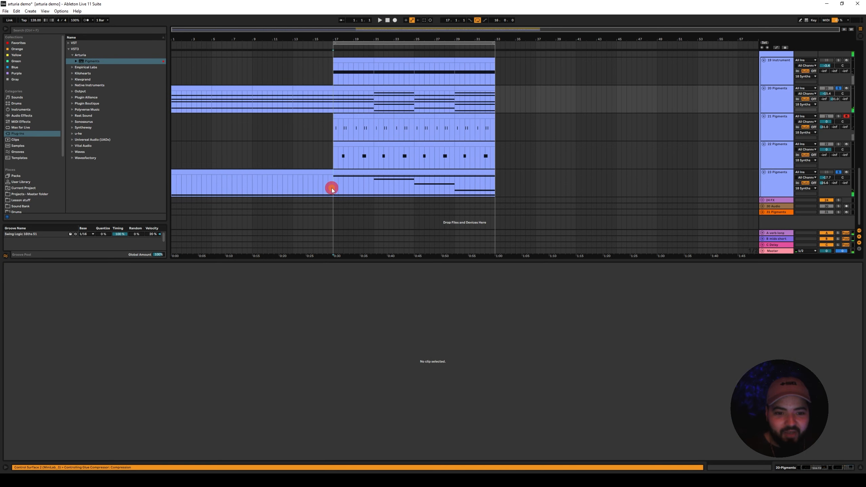
{"action": "left_click_drag", "start_coordinate": [412, 91], "coordinate": [497, 90]}
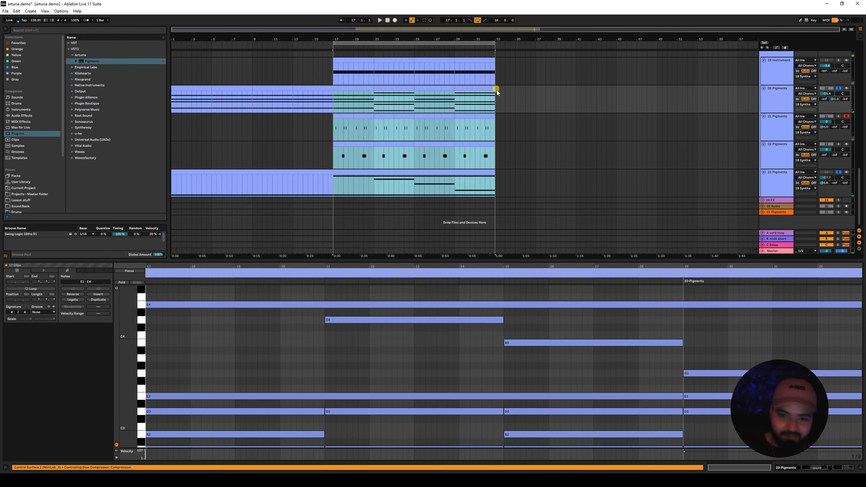
{"action": "left_click", "coordinate": [507, 107]}
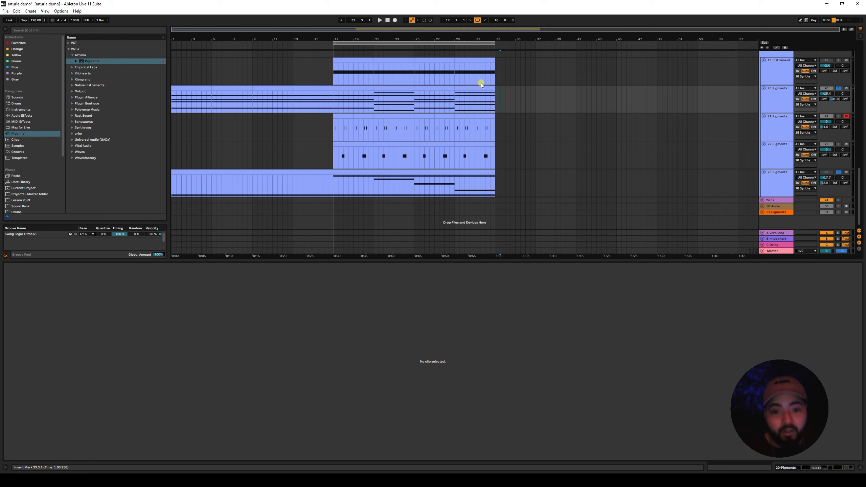
{"action": "left_click", "coordinate": [329, 185]}
{"action": "left_click_drag", "start_coordinate": [329, 185], "coordinate": [494, 89]}
{"action": "left_click", "coordinate": [362, 106]}
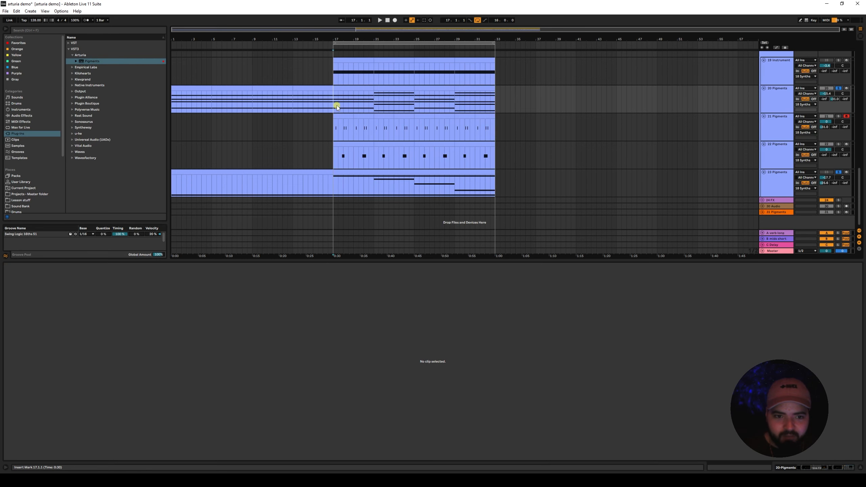
{"action": "left_click_drag", "start_coordinate": [333, 107], "coordinate": [495, 94]}
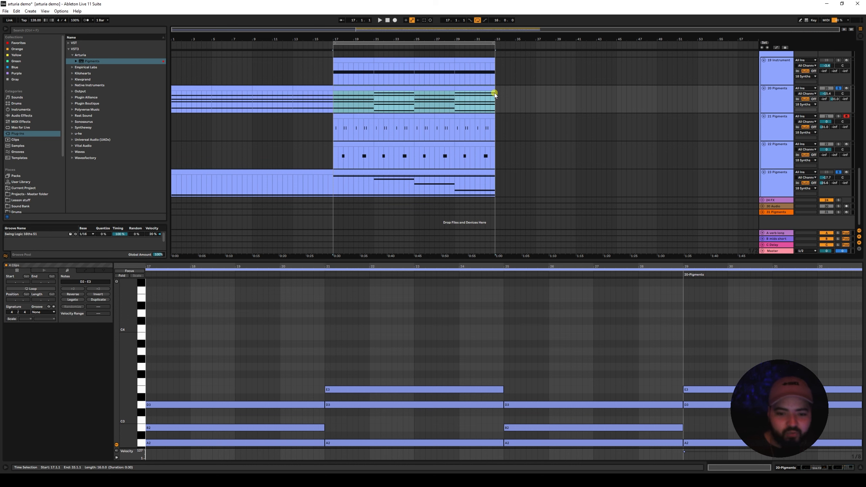
{"action": "scroll", "coordinate": [407, 153], "scroll_direction": "up", "scroll_amount": 1}
{"action": "scroll", "coordinate": [344, 188], "scroll_direction": "down", "scroll_amount": 1}
{"action": "left_click", "coordinate": [333, 186]}
Unsolo the Pigments synth tracks, shrink the clip view, and play the full mix from bar 17.
{"action": "scroll", "coordinate": [473, 144], "scroll_direction": "up", "scroll_amount": 4}
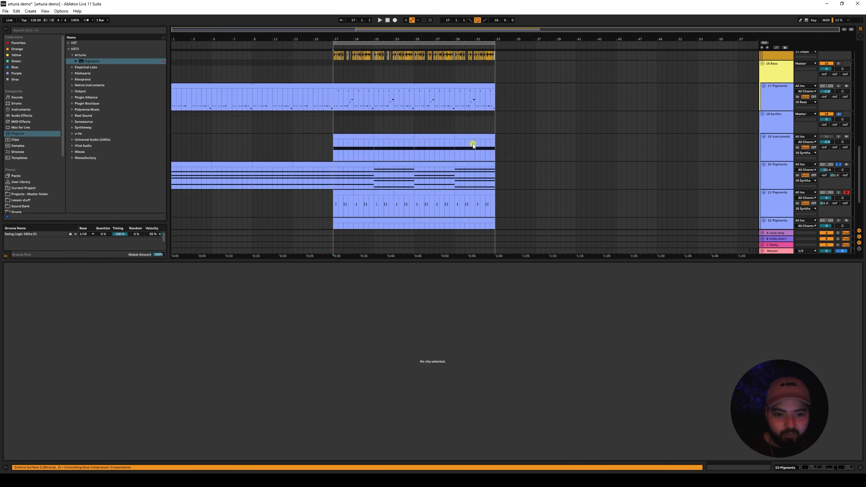
{"action": "left_click", "coordinate": [840, 165]}
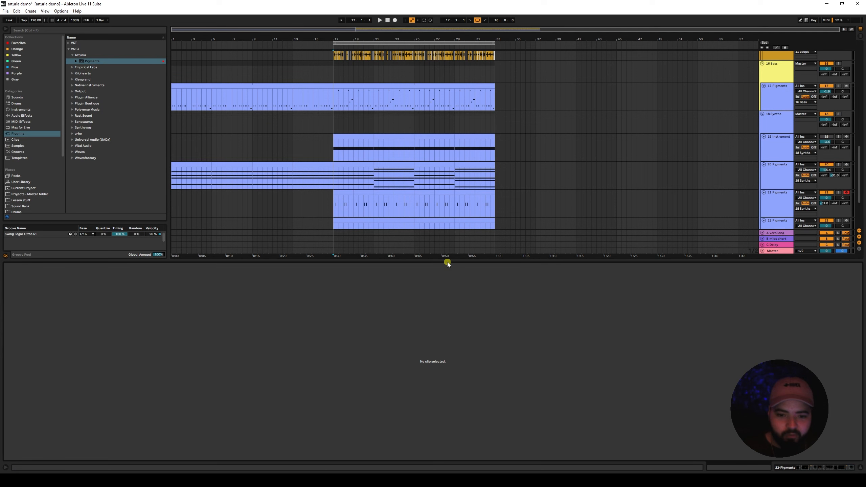
{"action": "left_click_drag", "start_coordinate": [448, 262], "coordinate": [442, 399]}
{"action": "key", "text": "space"}
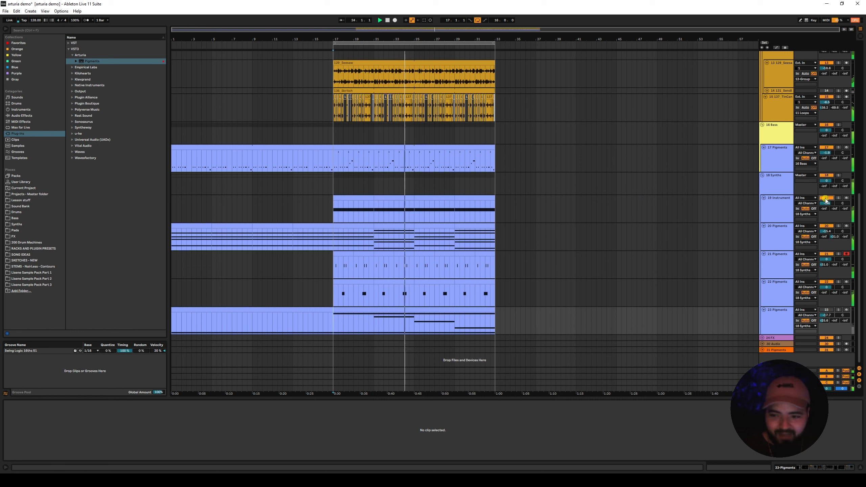
Solo the 19 Instrument track, stop playback, and examine its notes across bars 17–33 alongside the 20 Pigments chords.
{"action": "left_click", "coordinate": [838, 197]}
{"action": "key", "text": "space"}
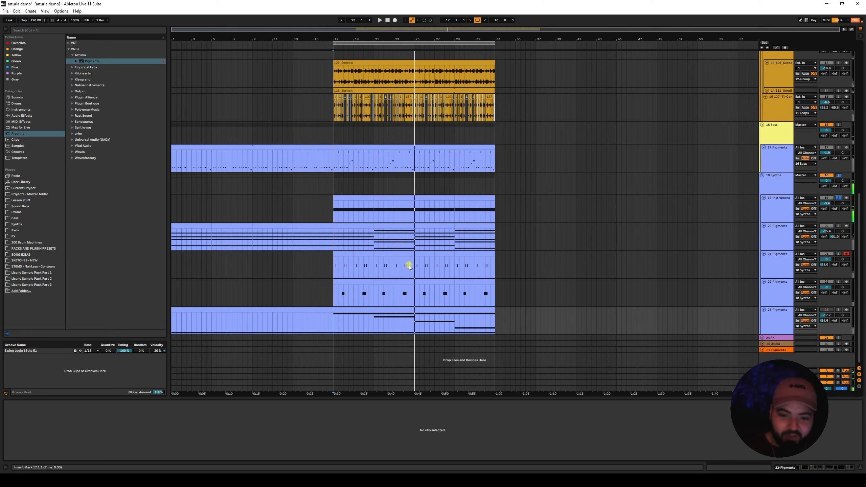
{"action": "left_click", "coordinate": [410, 265]}
{"action": "left_click_drag", "start_coordinate": [405, 239], "coordinate": [455, 238]}
{"action": "left_click", "coordinate": [467, 226]}
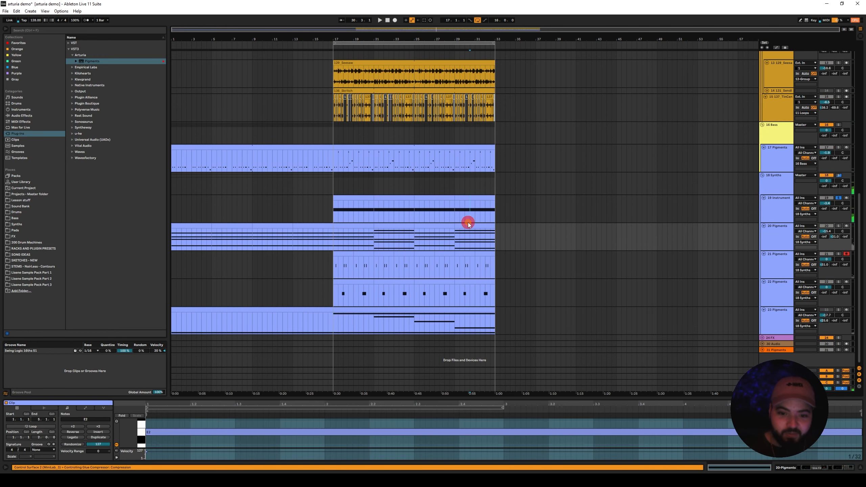
{"action": "left_click", "coordinate": [430, 198]}
{"action": "left_click", "coordinate": [376, 226]}
{"action": "left_click", "coordinate": [353, 228]}
{"action": "left_click_drag", "start_coordinate": [338, 208], "coordinate": [497, 199]}
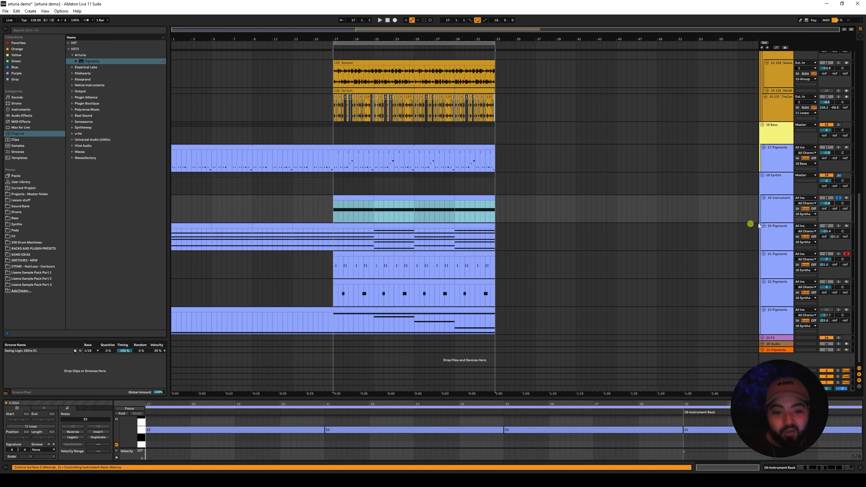
Unsolo and deactivate the 19 Instrument track, and play the full mix from bar 17 with 23 Pigments enabled.
{"action": "left_click", "coordinate": [827, 198]}
{"action": "left_click", "coordinate": [771, 211]}
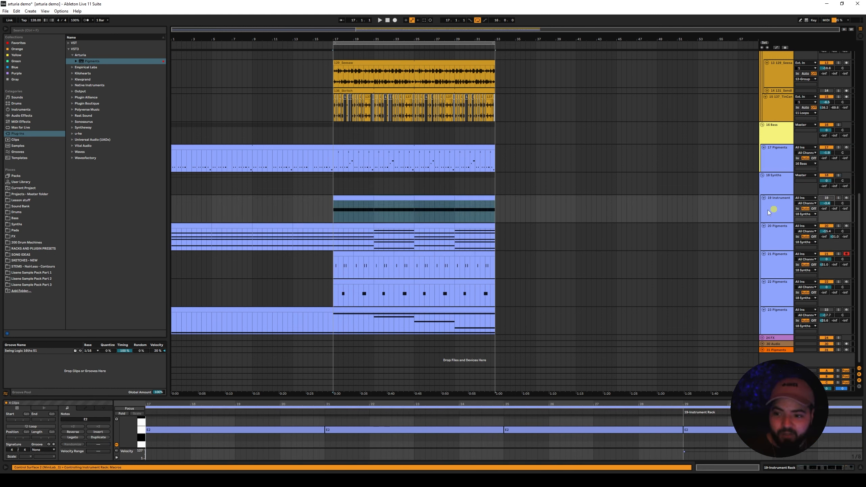
{"action": "left_click", "coordinate": [338, 241]}
{"action": "key", "text": "space"}
{"action": "left_click", "coordinate": [774, 318]}
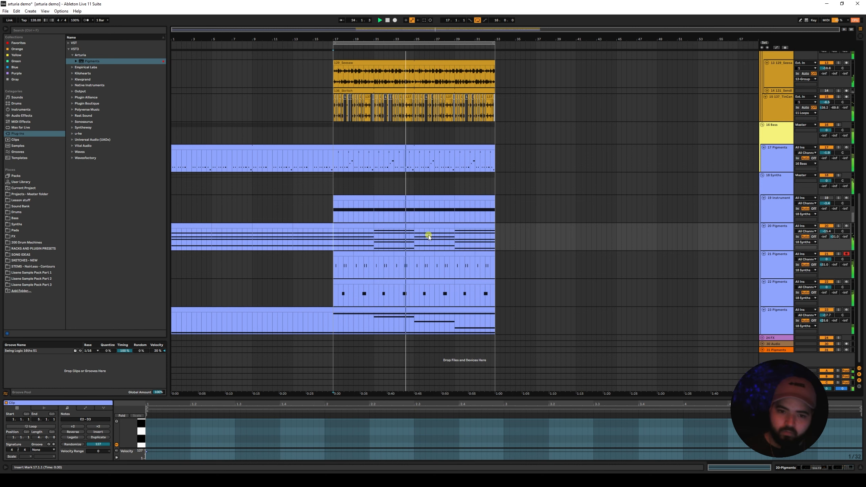
Move the 17 Pigments bass clip at bar 17 to bar 33, and copy the bar 1 bass clip to bar 17.
{"action": "scroll", "coordinate": [428, 237], "scroll_direction": "up", "scroll_amount": 3}
{"action": "left_click", "coordinate": [315, 187]}
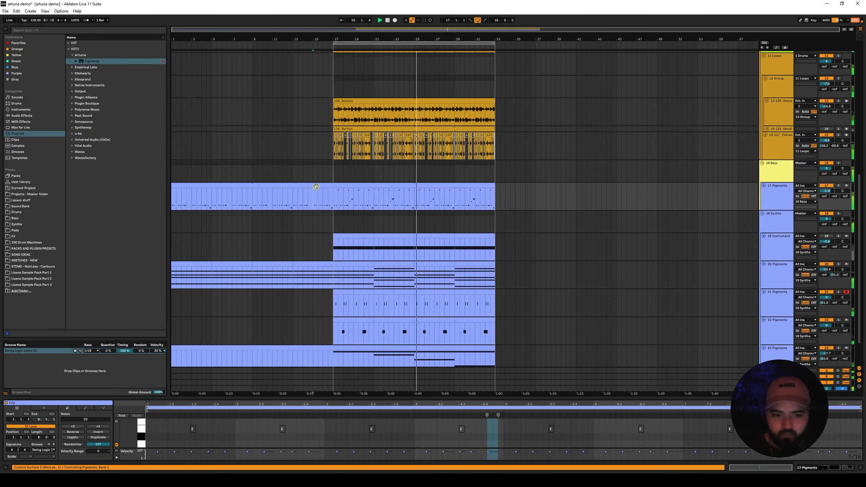
{"action": "left_click_drag", "start_coordinate": [361, 185], "coordinate": [515, 191]}
{"action": "left_click_drag", "start_coordinate": [214, 186], "coordinate": [385, 191]}
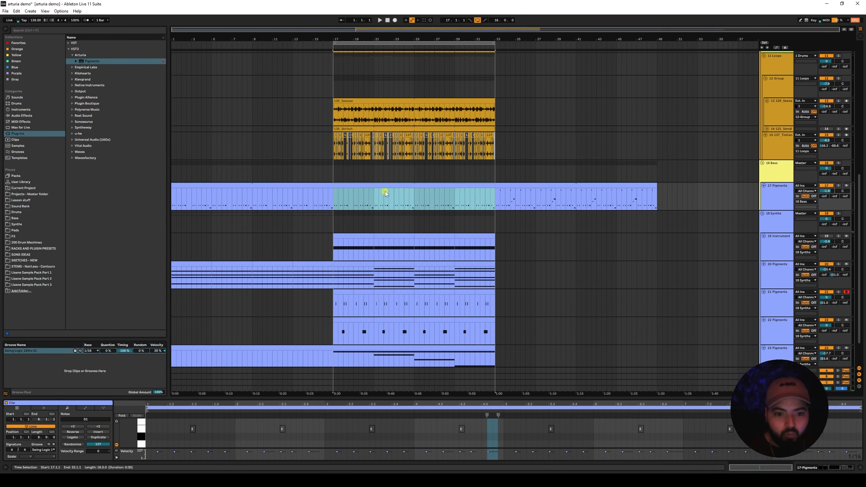
Examine the extra note variations in the 17 Pigments bass clip after bar 33, and the 20 Pigments chord at bars 21–25.
{"action": "scroll", "coordinate": [450, 195], "scroll_direction": "up", "scroll_amount": 2}
{"action": "scroll", "coordinate": [575, 207], "scroll_direction": "down", "scroll_amount": 2}
{"action": "scroll", "coordinate": [540, 206], "scroll_direction": "up", "scroll_amount": 4}
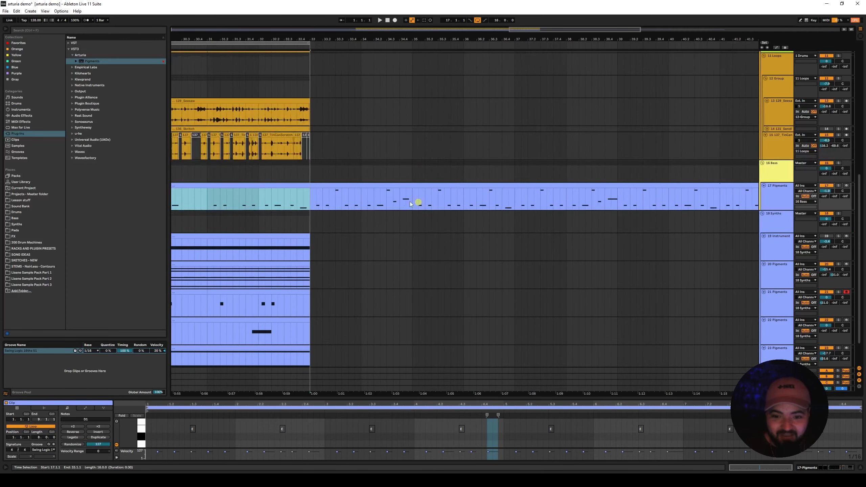
{"action": "left_click", "coordinate": [393, 202]}
{"action": "left_click_drag", "start_coordinate": [393, 202], "coordinate": [414, 201]}
{"action": "left_click_drag", "start_coordinate": [595, 196], "coordinate": [626, 199]}
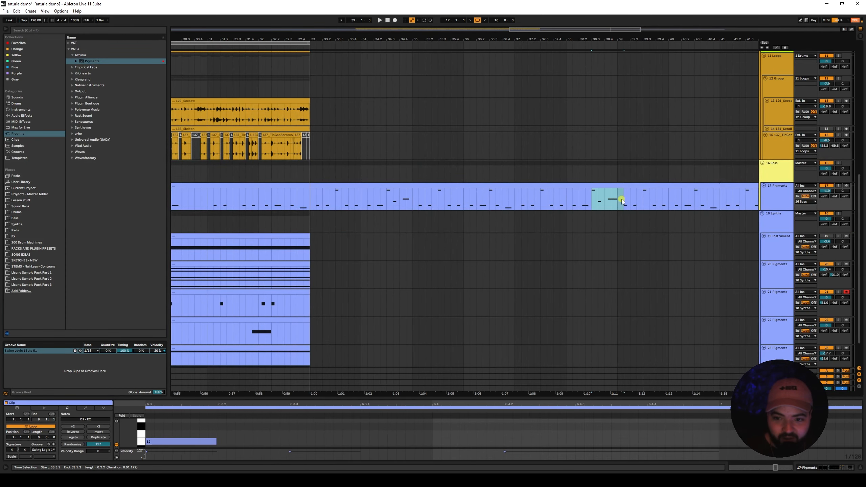
{"action": "scroll", "coordinate": [610, 205], "scroll_direction": "down", "scroll_amount": 5}
{"action": "scroll", "coordinate": [378, 278], "scroll_direction": "up", "scroll_amount": 3}
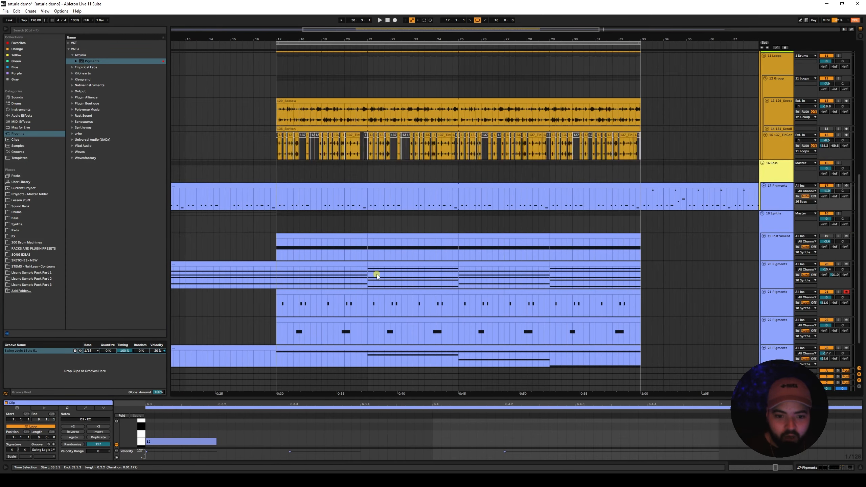
{"action": "left_click_drag", "start_coordinate": [373, 275], "coordinate": [454, 272]}
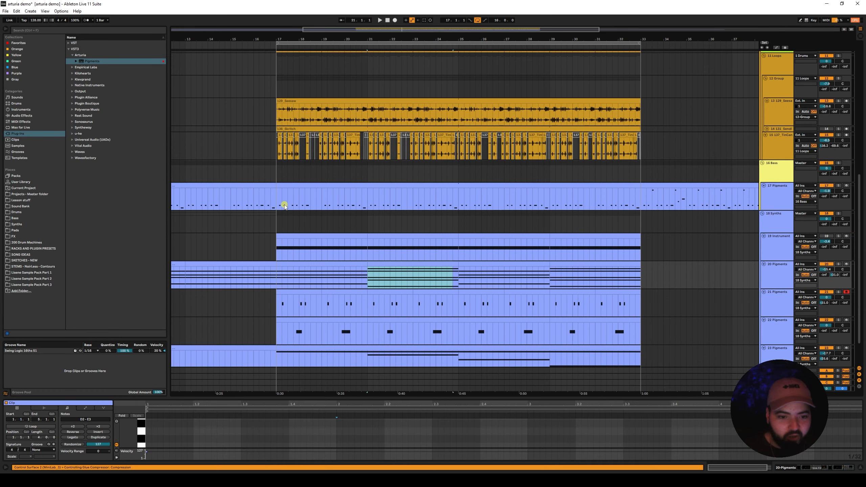
Solo the 17 Pigments bass, listen from bar 17 while viewing the clip's notes, and stop playback.
{"action": "left_click", "coordinate": [275, 201]}
{"action": "left_click", "coordinate": [838, 185]}
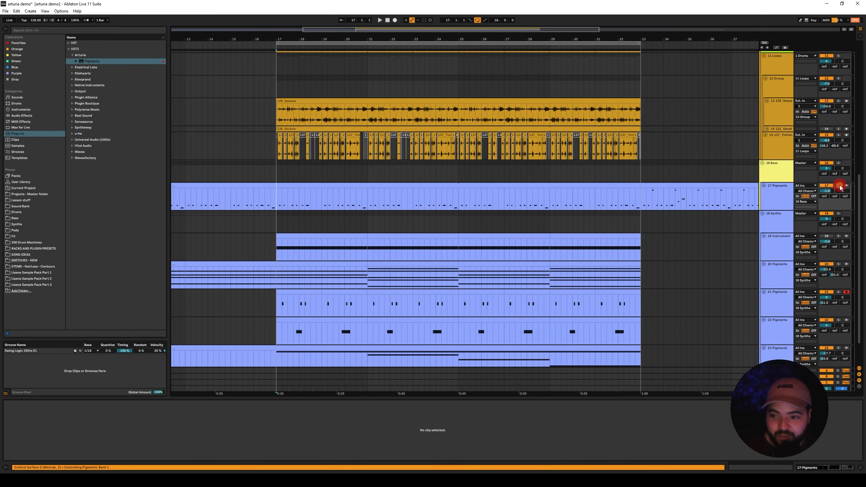
{"action": "key", "text": "space"}
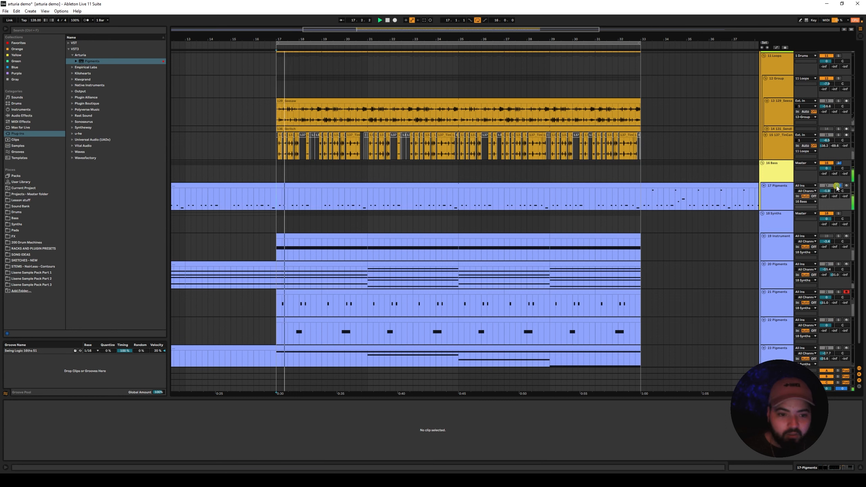
{"action": "left_click", "coordinate": [365, 184]}
{"action": "double_click", "coordinate": [366, 184]}
{"action": "scroll", "coordinate": [368, 427], "scroll_direction": "down", "scroll_amount": 5}
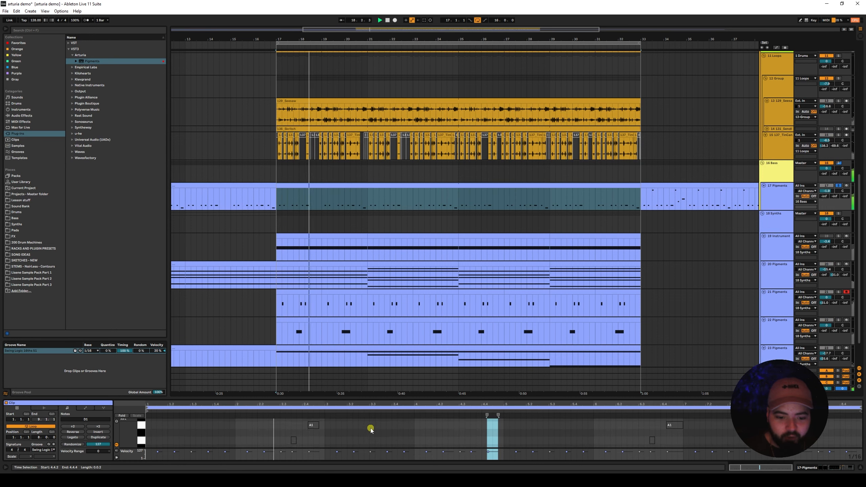
{"action": "key", "text": "space"}
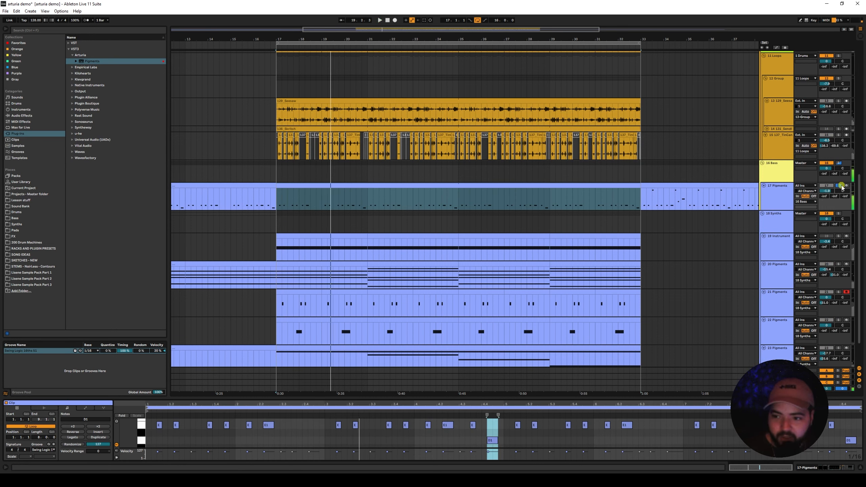
Unsolo the 17 Pigments bass and listen to it within the full mix from bar 17.
{"action": "left_click", "coordinate": [839, 186]}
{"action": "key", "text": "space"}
{"action": "scroll", "coordinate": [310, 189], "scroll_direction": "down", "scroll_amount": 3}
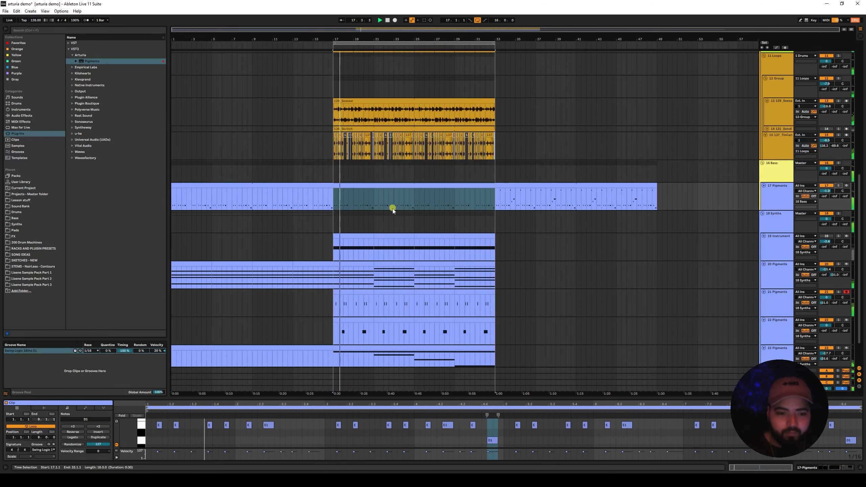
{"action": "scroll", "coordinate": [387, 210], "scroll_direction": "down", "scroll_amount": 2}
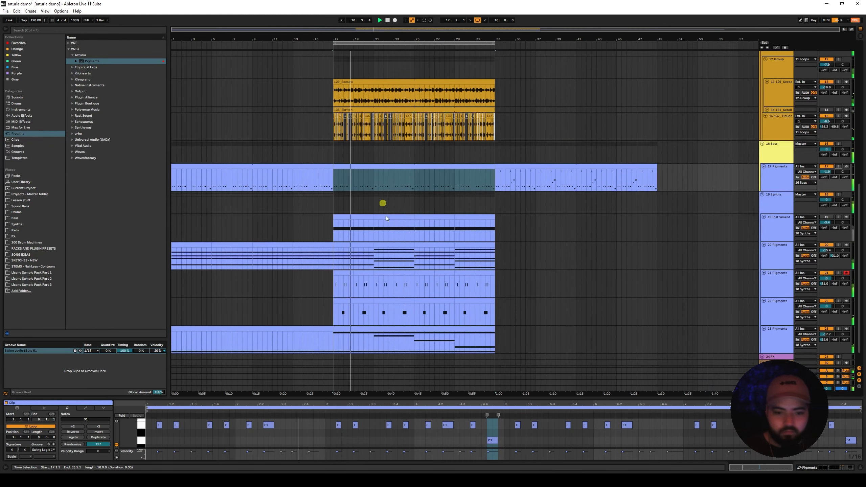
{"action": "scroll", "coordinate": [368, 189], "scroll_direction": "up", "scroll_amount": 2}
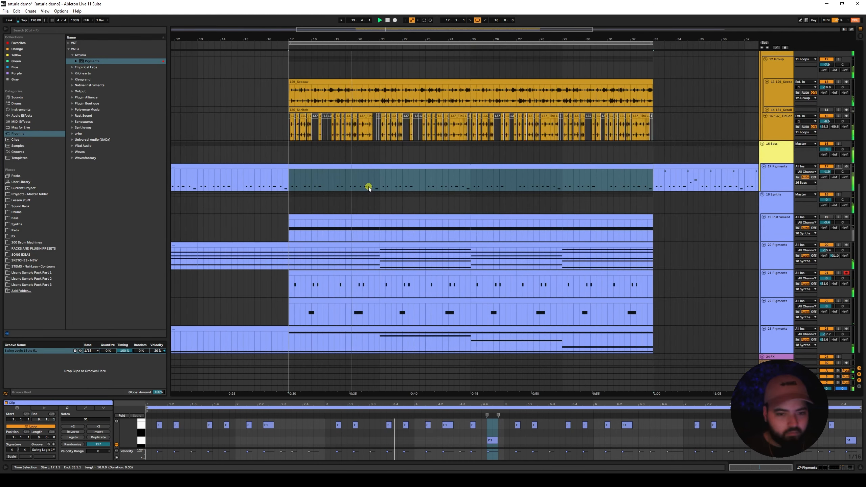
{"action": "scroll", "coordinate": [375, 184], "scroll_direction": "up", "scroll_amount": 2}
{"action": "scroll", "coordinate": [386, 182], "scroll_direction": "down", "scroll_amount": 2}
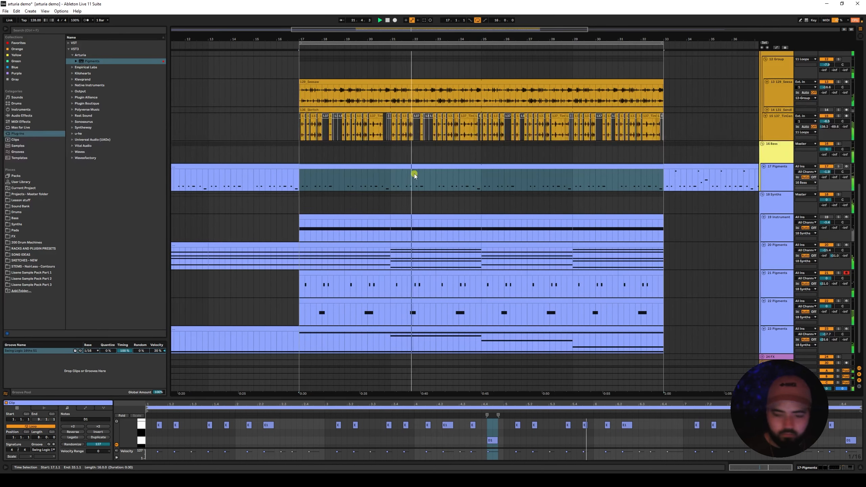
{"action": "scroll", "coordinate": [412, 175], "scroll_direction": "up", "scroll_amount": 2}
{"action": "scroll", "coordinate": [415, 174], "scroll_direction": "down", "scroll_amount": 2}
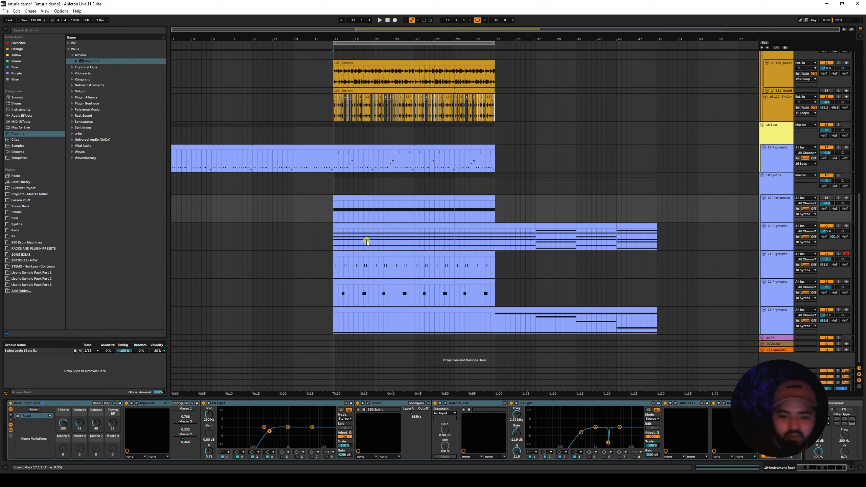
Examine the 5th Sweep patch on the 20 Pigments track, including its engine, LFO and function modulators, and close the plug-in.
{"action": "left_click", "coordinate": [336, 238]}
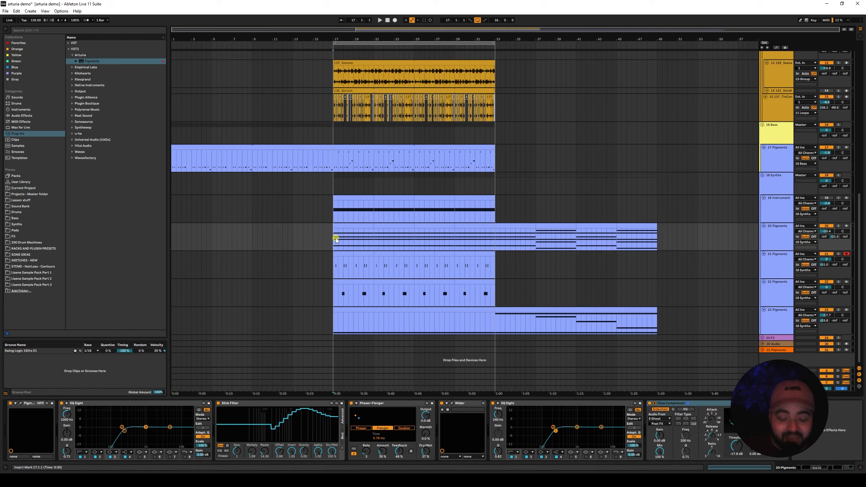
{"action": "left_click", "coordinate": [21, 404]}
{"action": "left_click", "coordinate": [274, 115]}
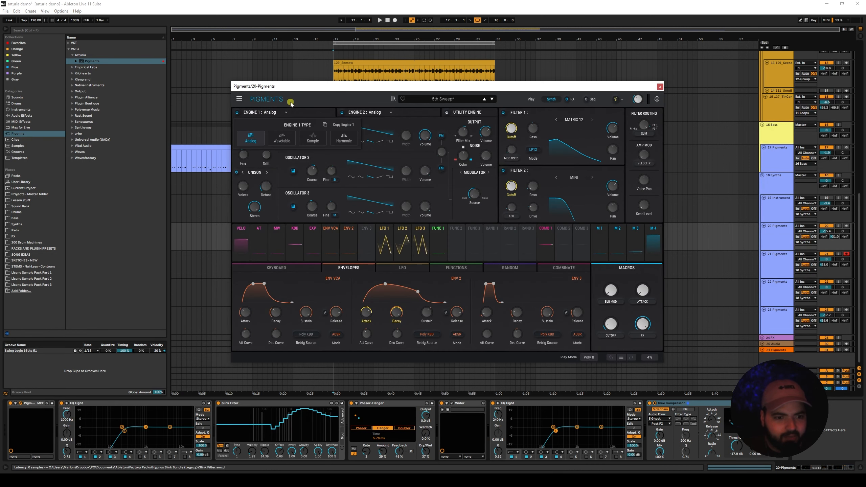
{"action": "left_click", "coordinate": [283, 113]}
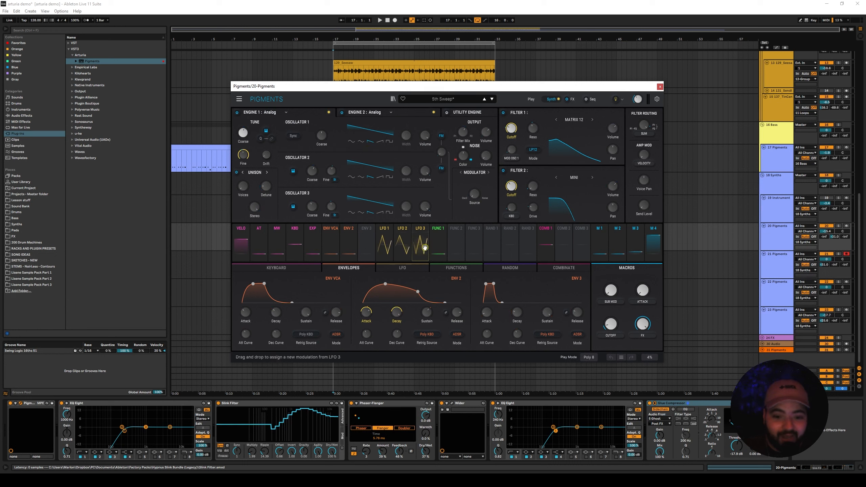
{"action": "left_click", "coordinate": [383, 249]}
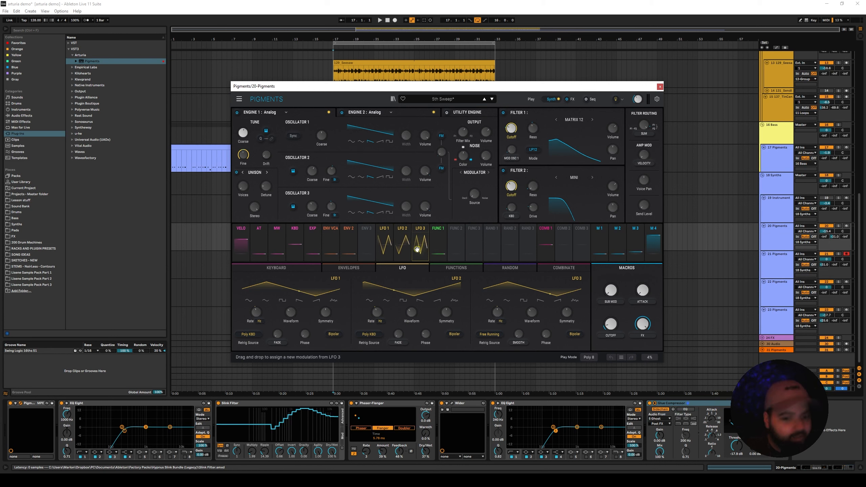
{"action": "left_click", "coordinate": [434, 251]}
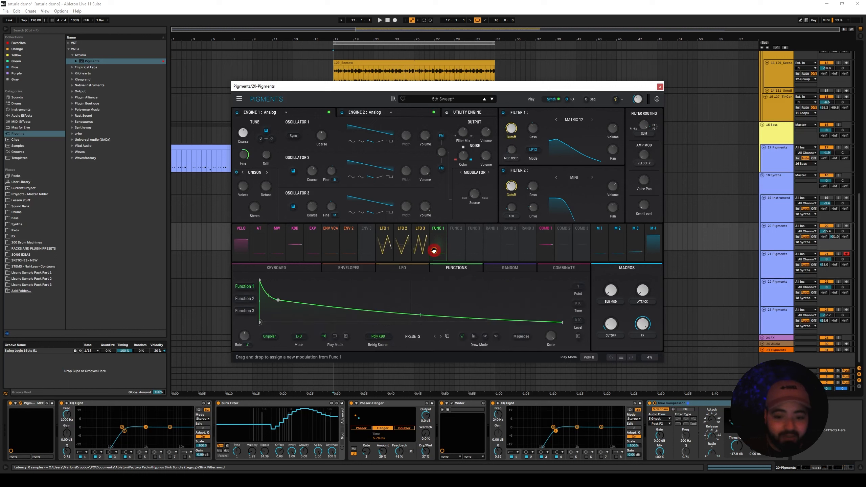
{"action": "left_click_drag", "start_coordinate": [454, 251], "coordinate": [483, 254]}
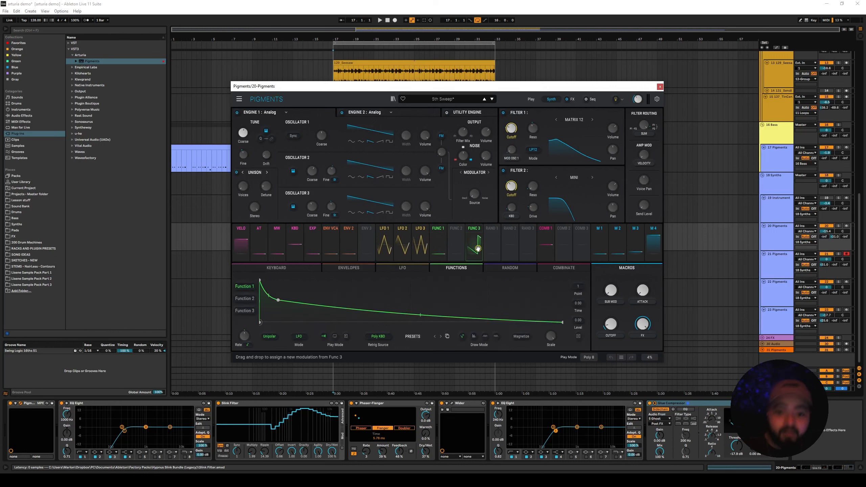
{"action": "left_click", "coordinate": [661, 87]}
Check the MiniLab 3 control surface assignment in the MIDI preferences with the 19 Instrument track selected, and close the preferences.
{"action": "left_click", "coordinate": [402, 204]}
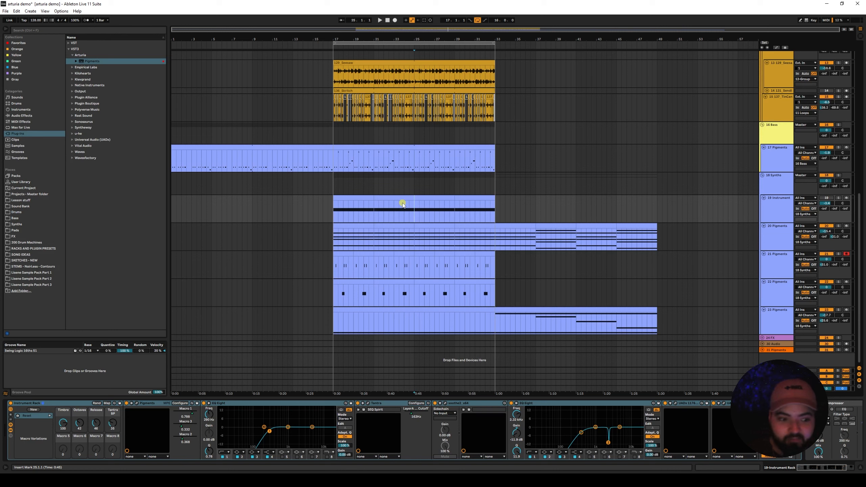
{"action": "left_click", "coordinate": [61, 10]}
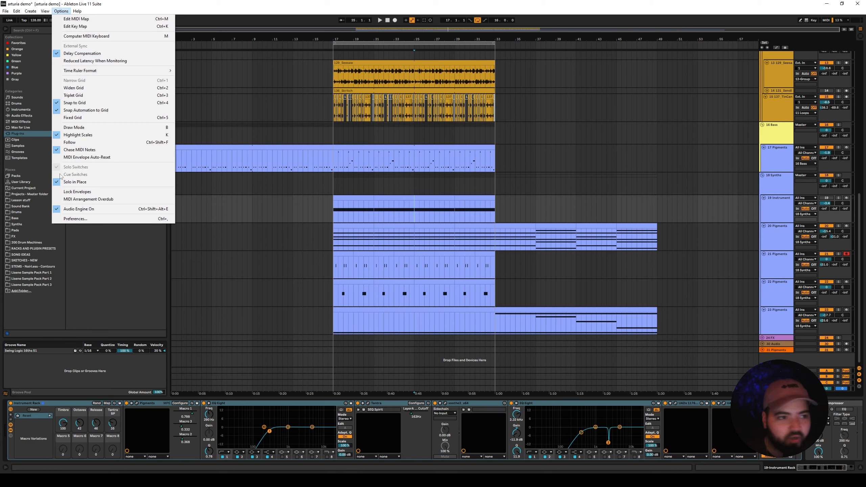
{"action": "left_click", "coordinate": [65, 221]}
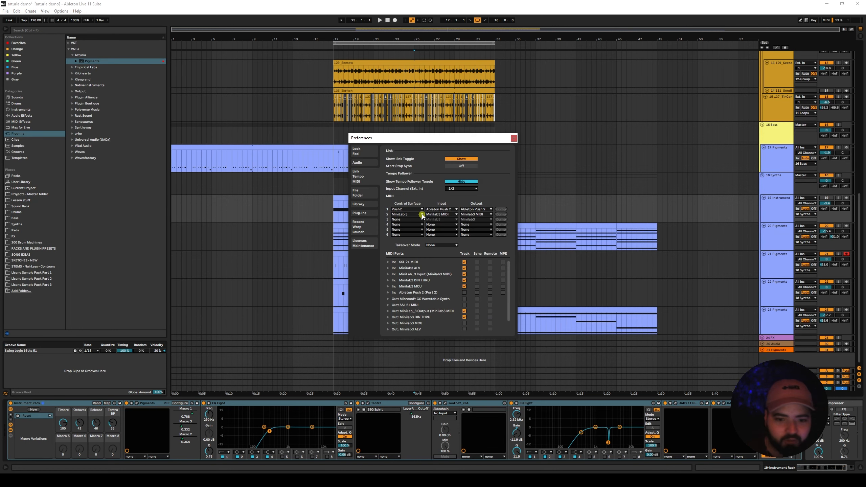
{"action": "left_click", "coordinate": [514, 138]}
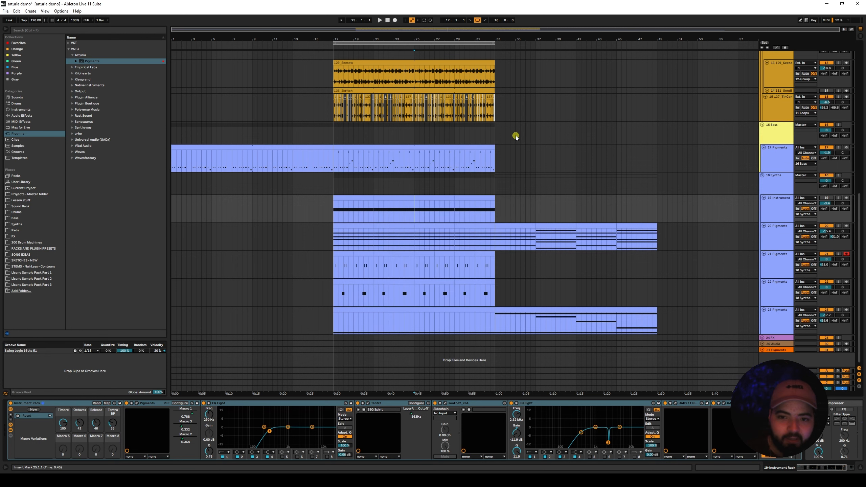
Inspect the 19 Instrument rack macros and the MIDI mapping view, and switch controller focus to the 20 Pigments track.
{"action": "left_click", "coordinate": [380, 181]}
{"action": "left_click", "coordinate": [399, 198]}
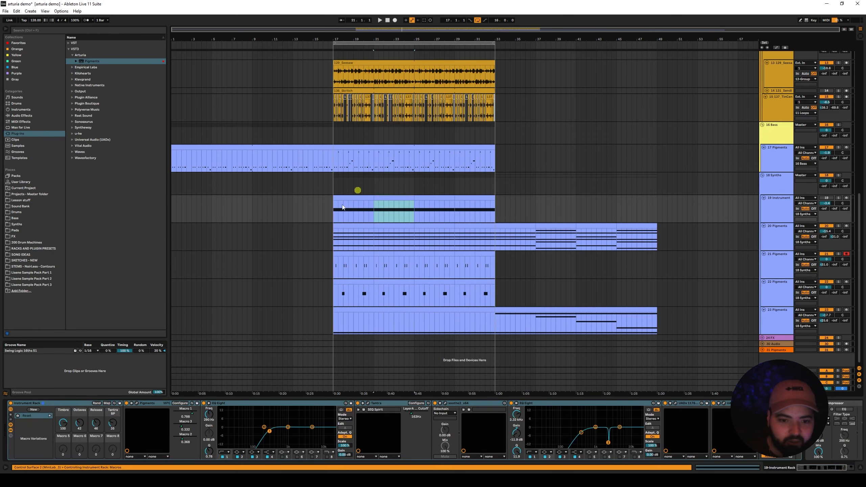
{"action": "left_click", "coordinate": [383, 264]}
{"action": "left_click", "coordinate": [415, 203]}
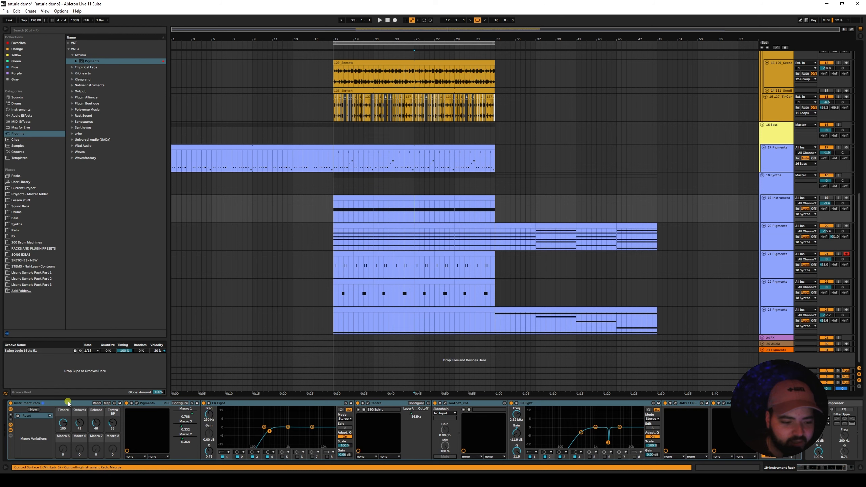
{"action": "left_click", "coordinate": [827, 19]}
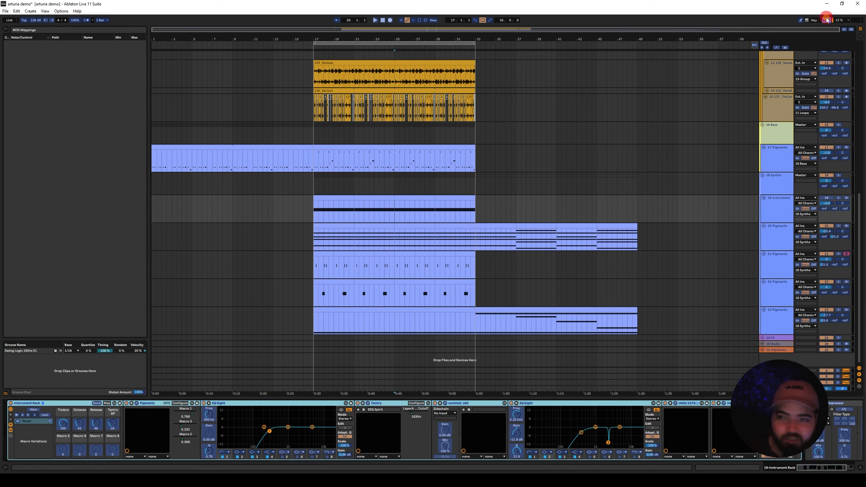
{"action": "left_click", "coordinate": [826, 20]}
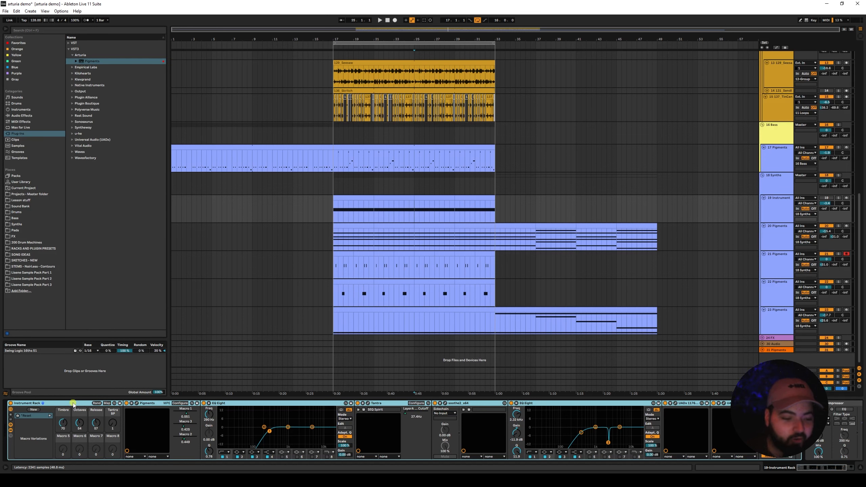
{"action": "left_click", "coordinate": [330, 246]}
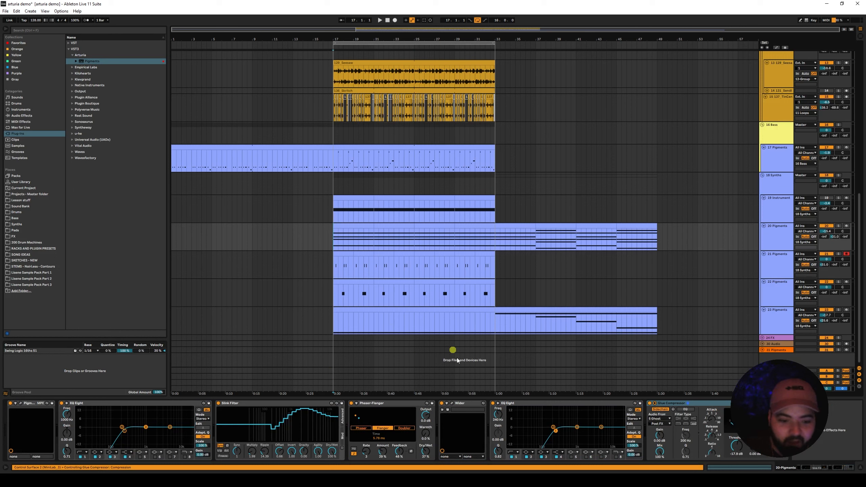
Inspect the filter device on the 20 Pigments track and the macros of the 19 Instrument rack.
{"action": "left_click", "coordinate": [284, 404]}
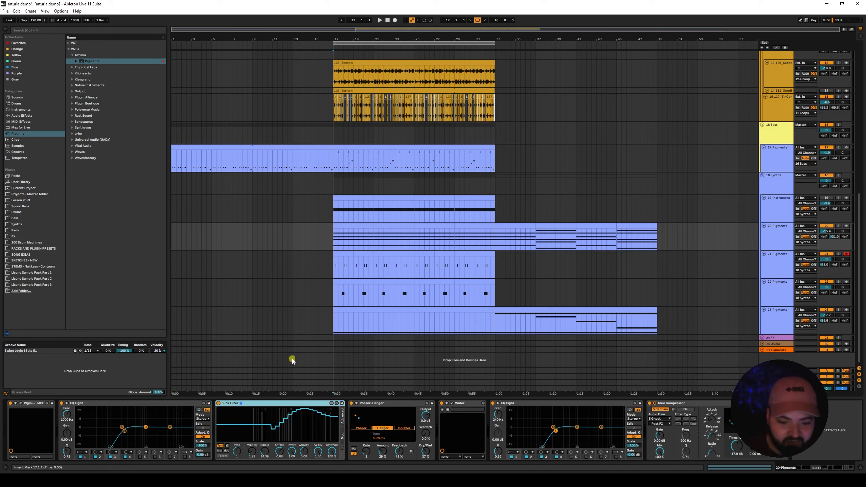
{"action": "left_click", "coordinate": [329, 240]}
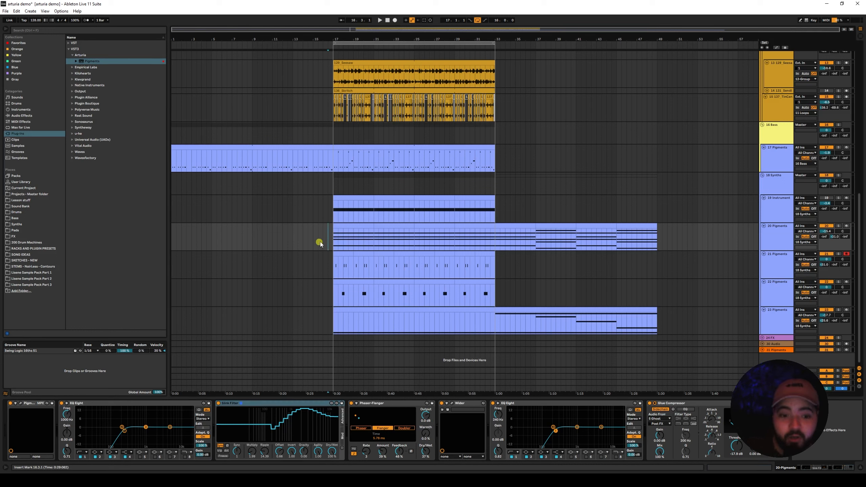
{"action": "left_click", "coordinate": [331, 279]}
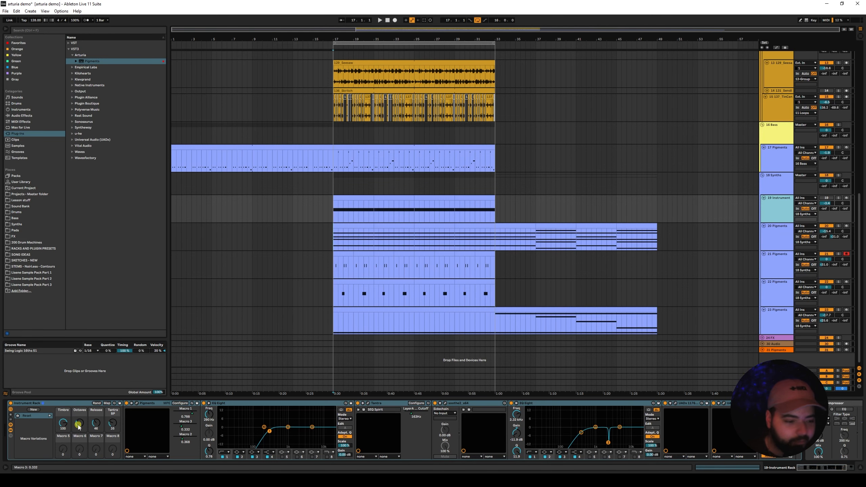
{"action": "scroll", "coordinate": [327, 239], "scroll_direction": "up", "scroll_amount": 2}
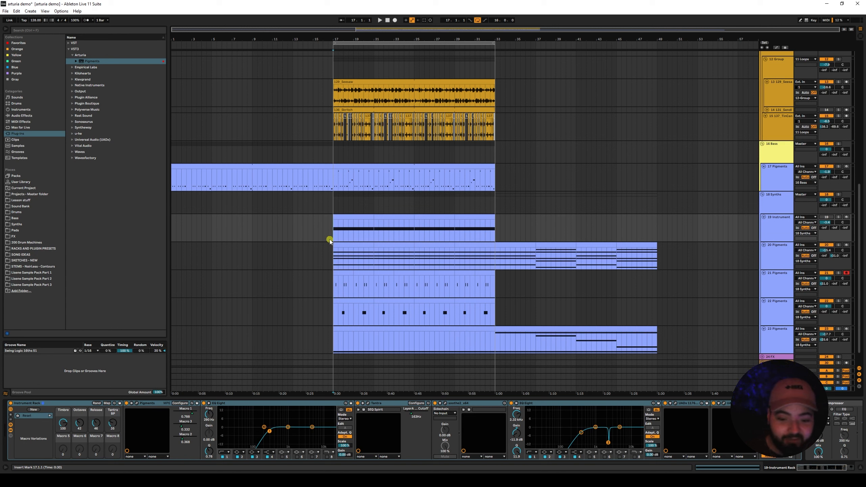
Play the mix from bar 17 and reactivate the deactivated 19 Instrument track during playback.
{"action": "key", "text": "space"}
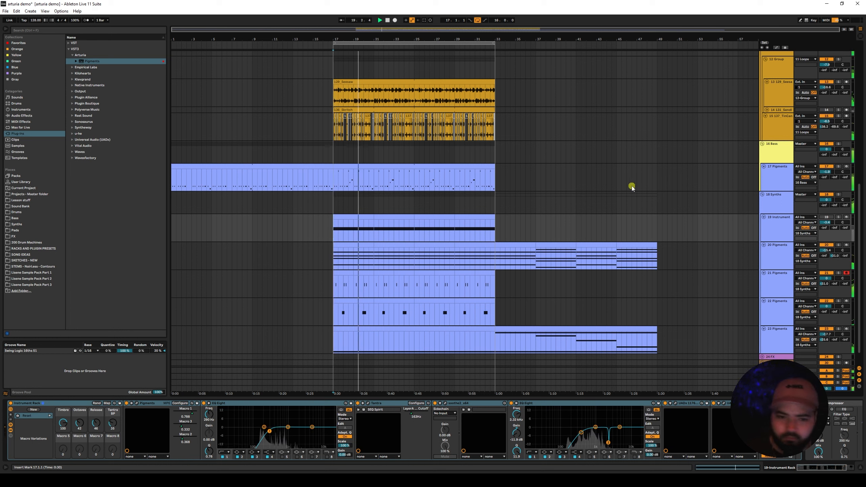
{"action": "left_click", "coordinate": [788, 218]}
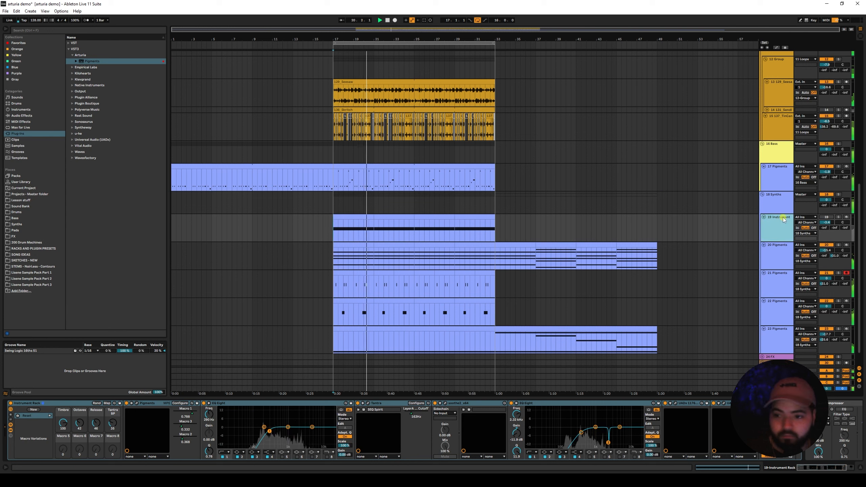
{"action": "left_click", "coordinate": [825, 217]}
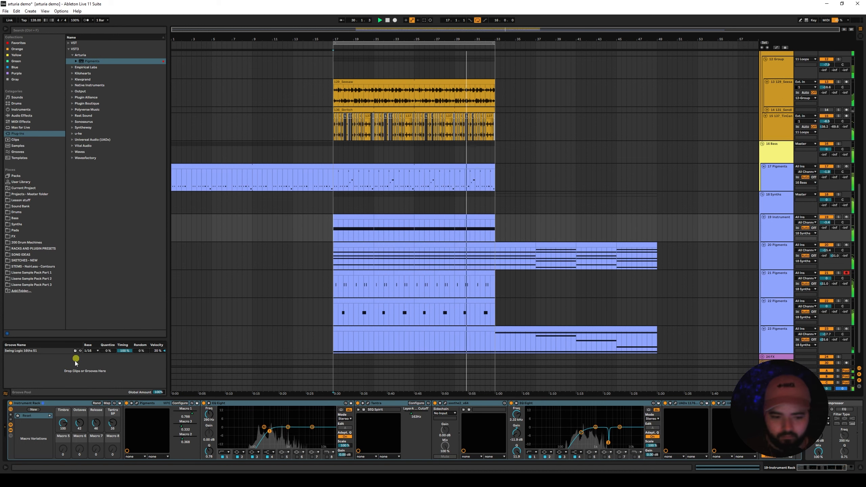
Review the One Note Discovery patch in the 19 Instrument rack's Pigments, including its sample engine and LFOs, and close the plug-in.
{"action": "left_click", "coordinate": [137, 403]}
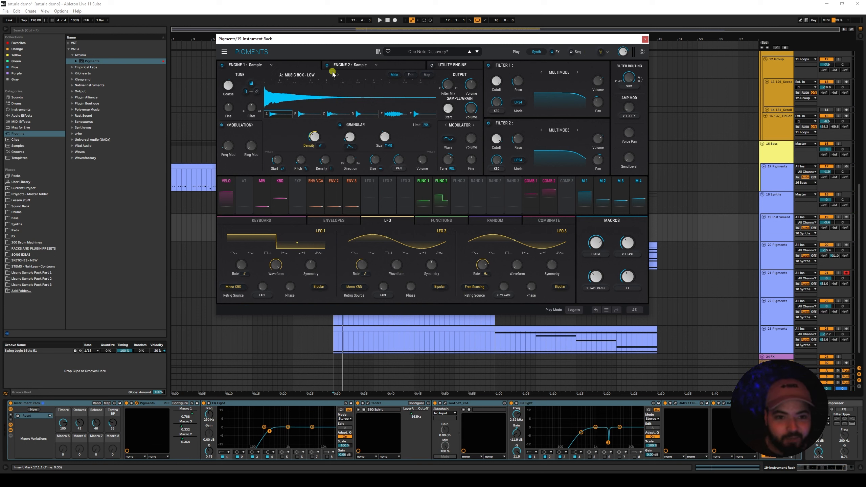
{"action": "left_click", "coordinate": [644, 40]}
{"action": "scroll", "coordinate": [443, 178], "scroll_direction": "up", "scroll_amount": 3}
{"action": "scroll", "coordinate": [333, 201], "scroll_direction": "down", "scroll_amount": 4}
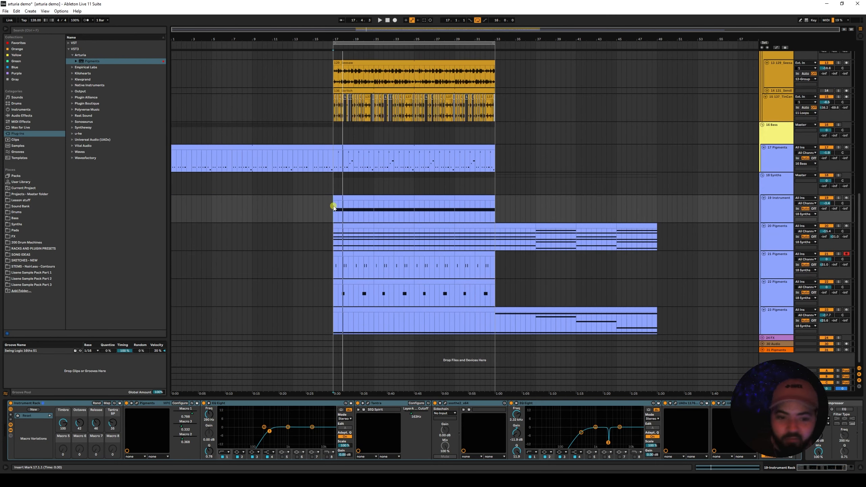
Compare the device chains of the 19 Instrument, 20 Pigments and 21 Pigments tracks, ending on 19 Instrument at bar 25.
{"action": "left_click", "coordinate": [336, 227]}
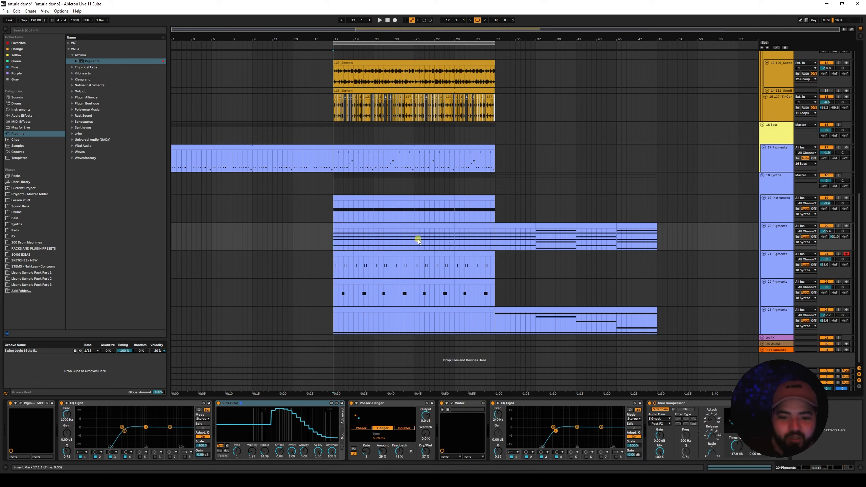
{"action": "left_click", "coordinate": [415, 218]}
{"action": "left_click", "coordinate": [417, 236]}
{"action": "left_click", "coordinate": [414, 261]}
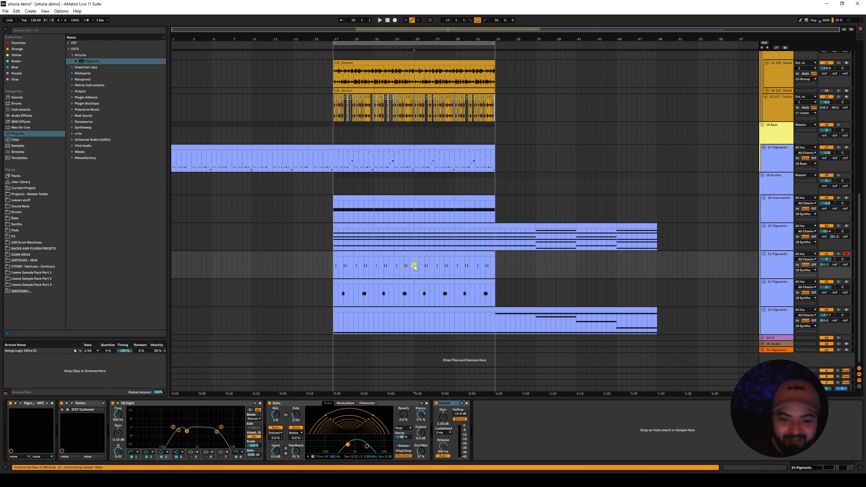
{"action": "left_click", "coordinate": [412, 240]}
{"action": "left_click", "coordinate": [416, 216]}
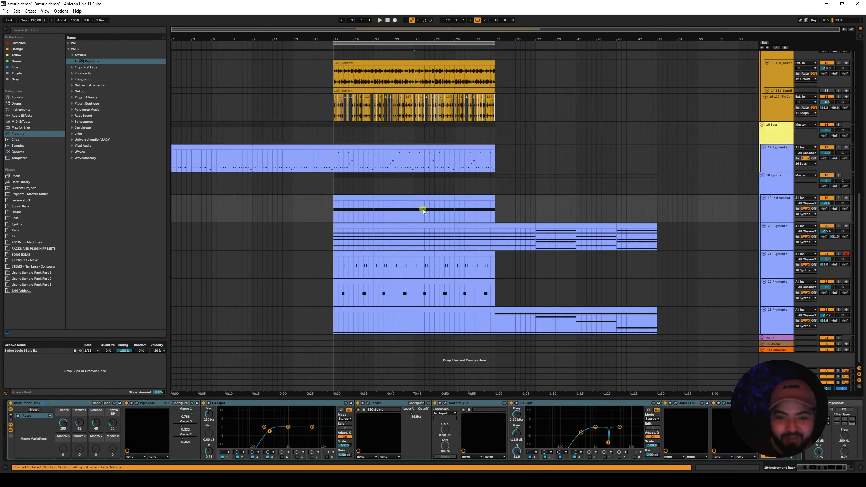
Highlight bars 25 to 33 and bars 17 to 25 across the 17 Pigments through 19 Instrument tracks to compare the two halves.
{"action": "left_click_drag", "start_coordinate": [415, 216], "coordinate": [496, 152]}
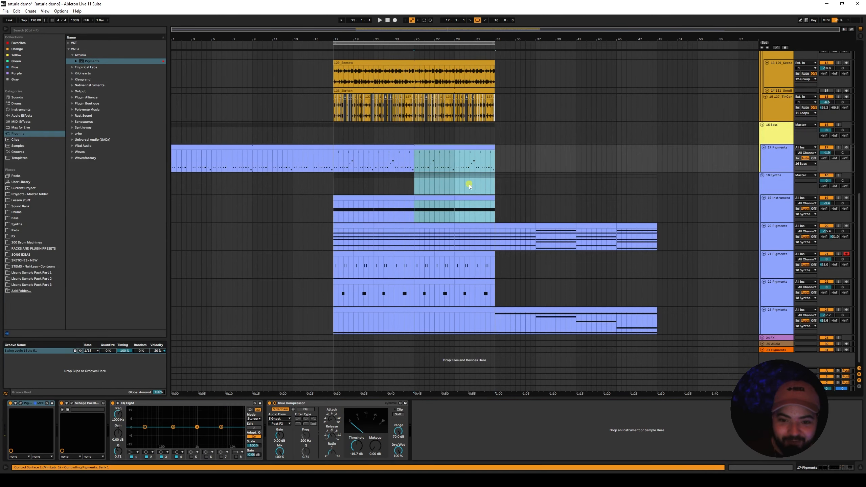
{"action": "left_click", "coordinate": [414, 215]}
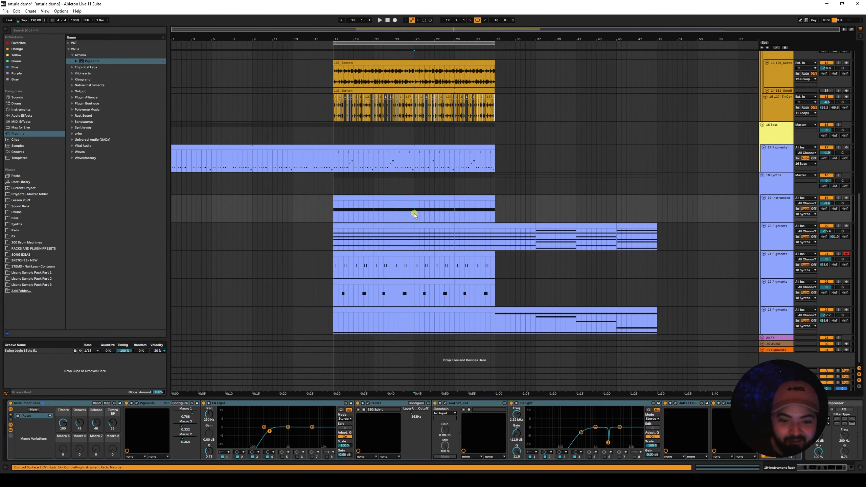
{"action": "left_click_drag", "start_coordinate": [414, 213], "coordinate": [333, 151]}
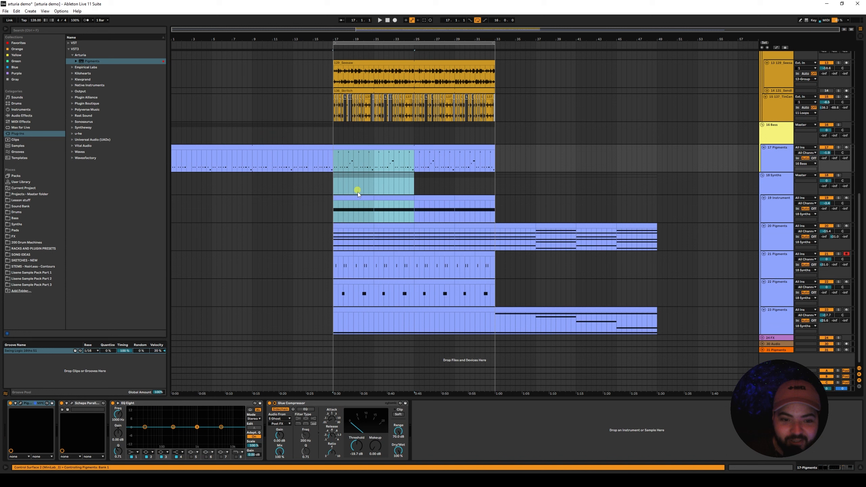
{"action": "left_click", "coordinate": [336, 218]}
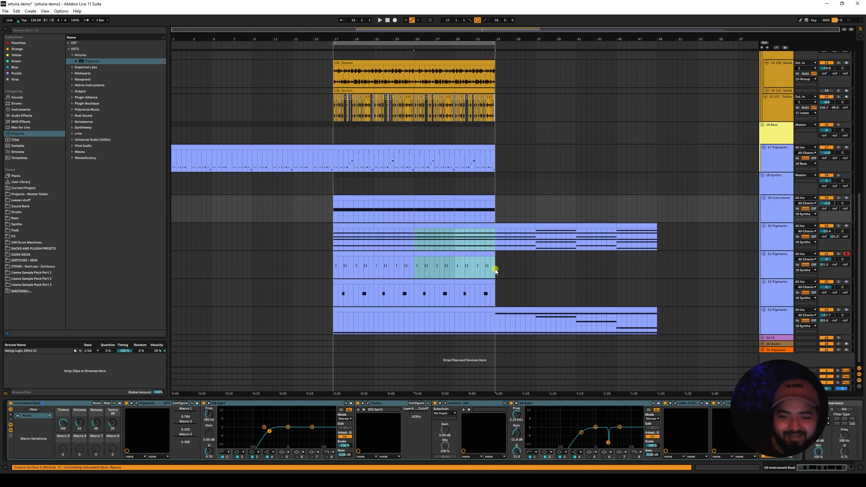